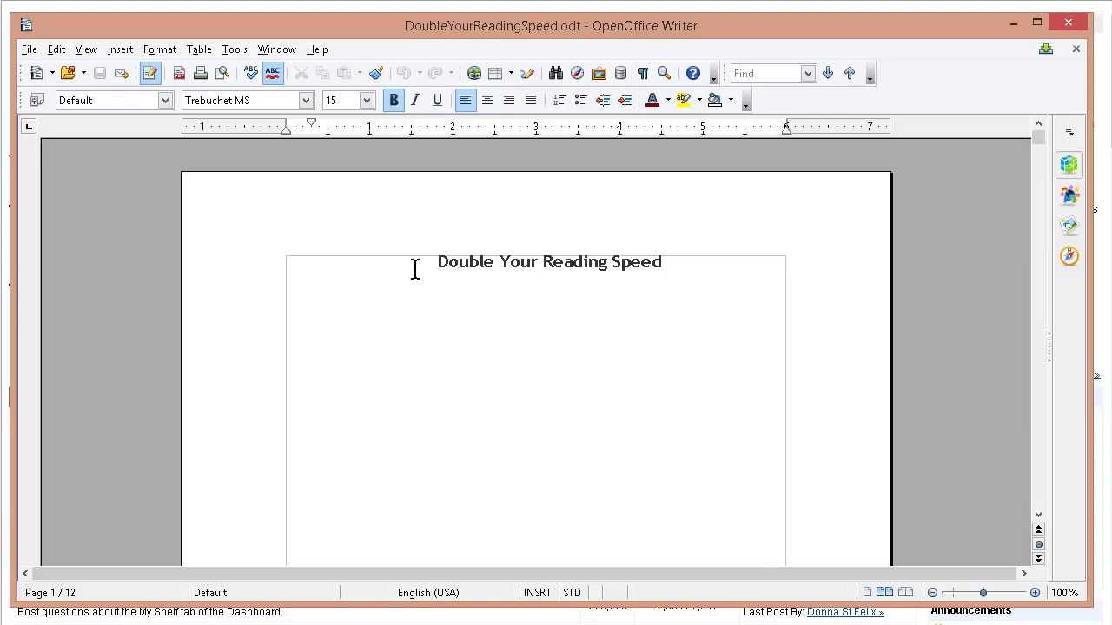
- Delete the "Double Your Reading Speed" title text from the first page
{"action": "left_click_drag", "start_coordinate": [442, 260], "coordinate": [683, 260]}
{"action": "key", "text": "ctrl+e"}
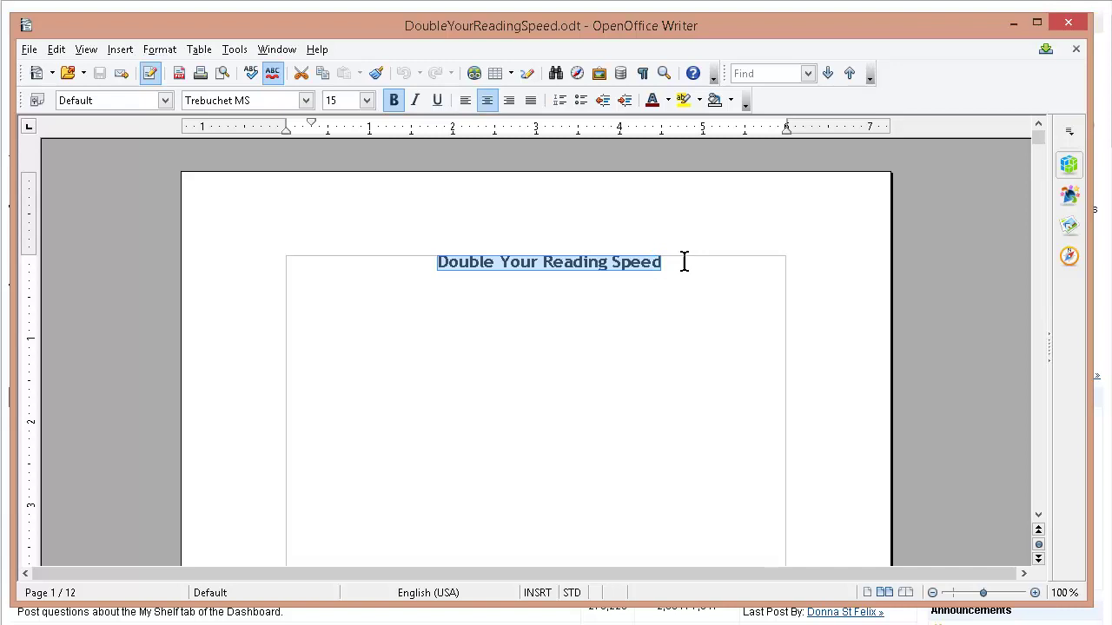
{"action": "key", "text": "Delete"}
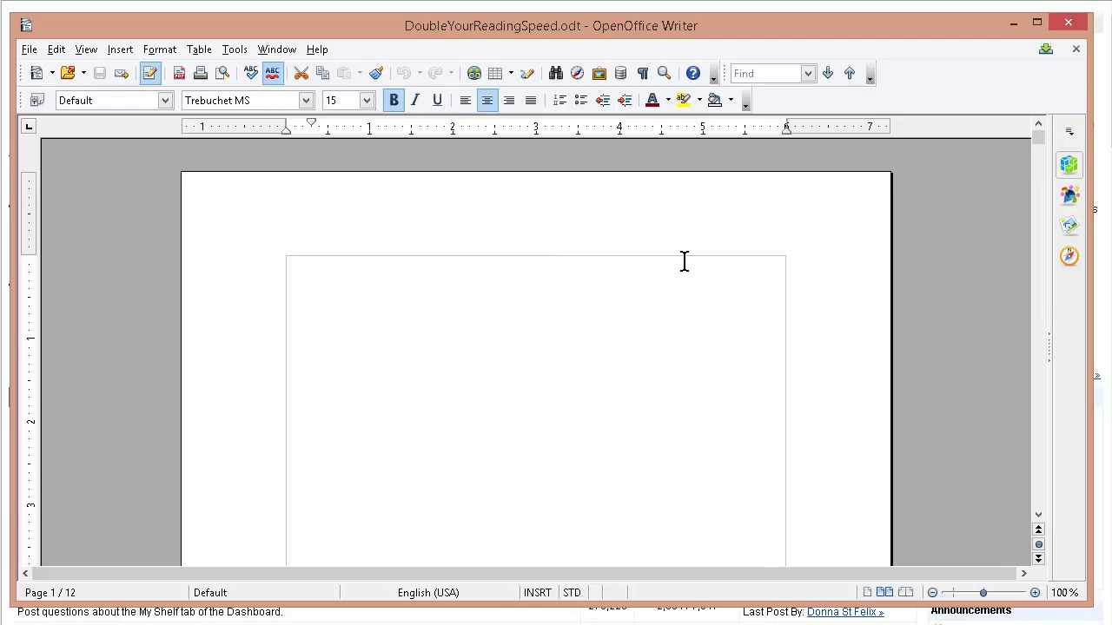
- Insert the picture inner.jpg from the my-kindle-book folder on the desktop into the empty first page
{"action": "left_click", "coordinate": [121, 52]}
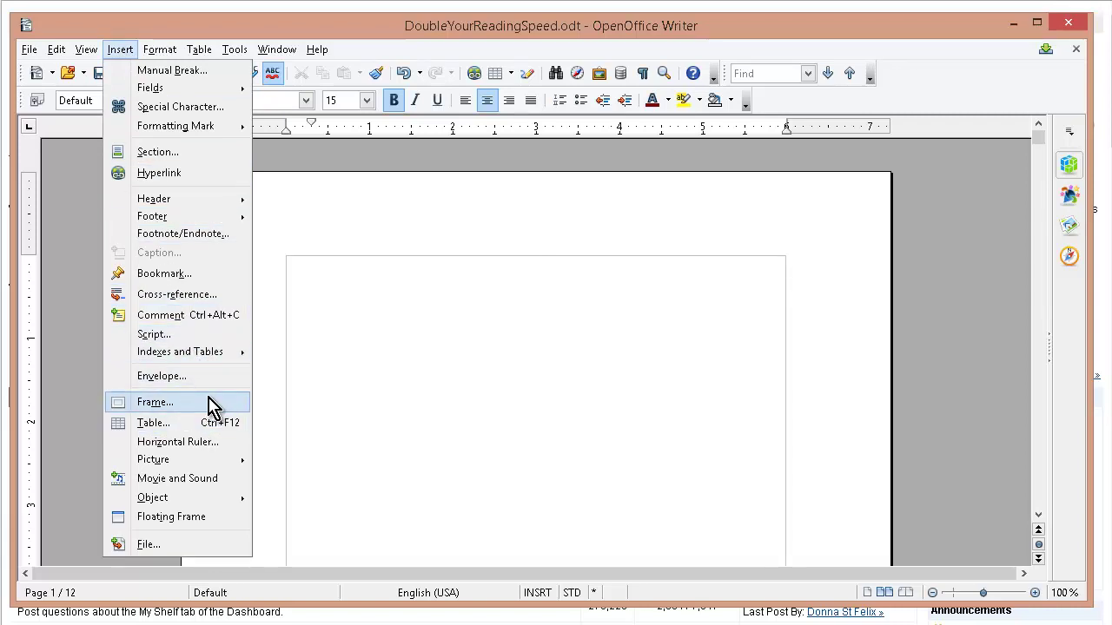
{"action": "mouse_move", "coordinate": [212, 461]}
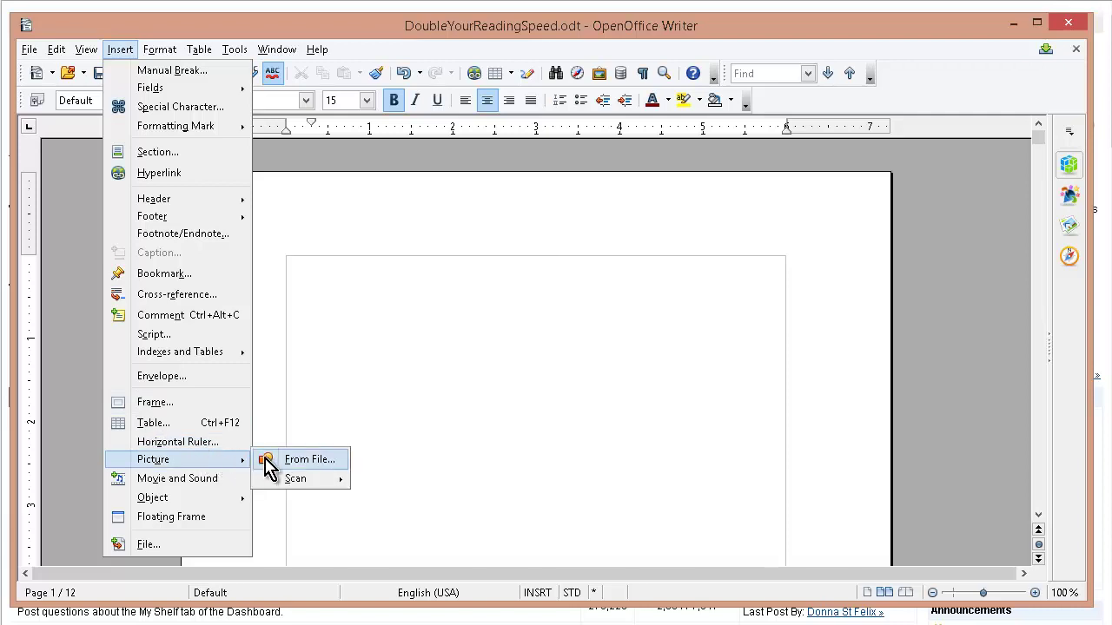
{"action": "left_click", "coordinate": [271, 462]}
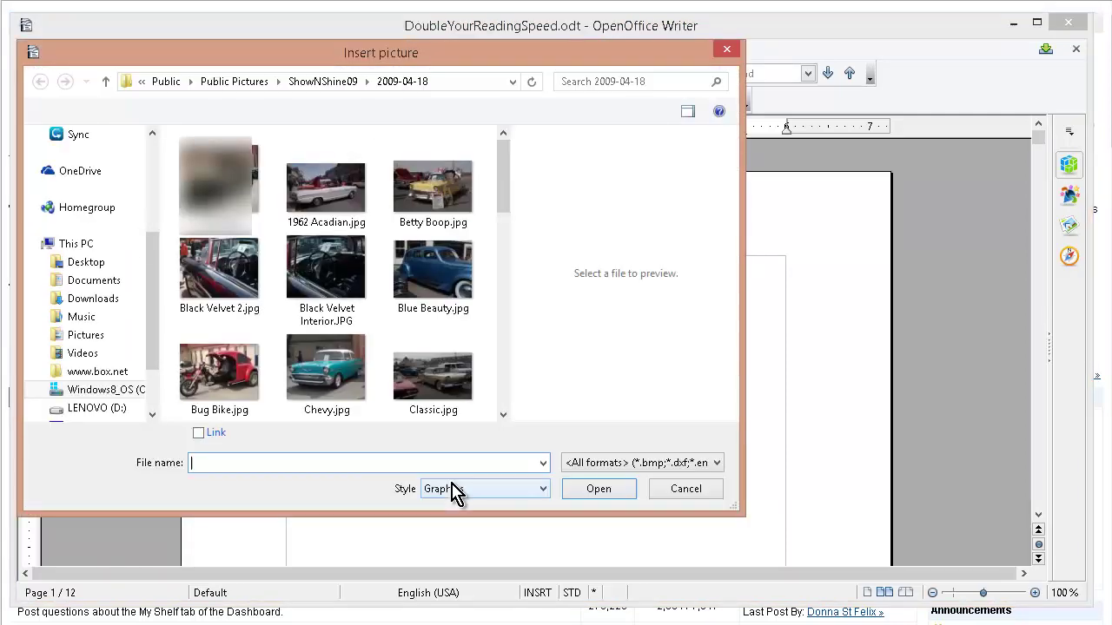
{"action": "left_click", "coordinate": [351, 213]}
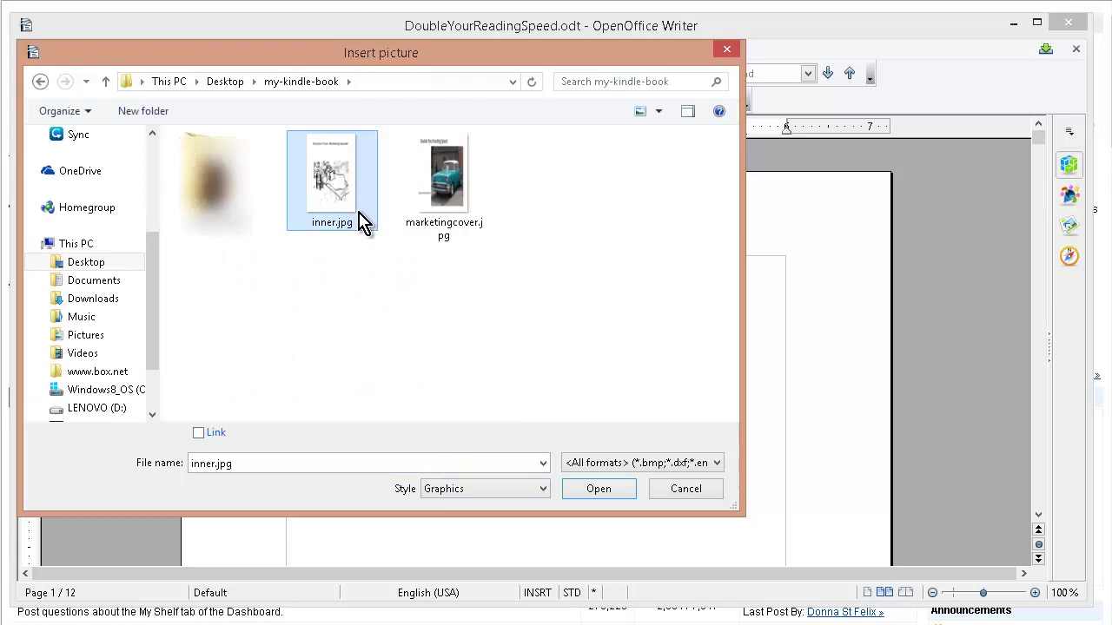
{"action": "left_click", "coordinate": [583, 486]}
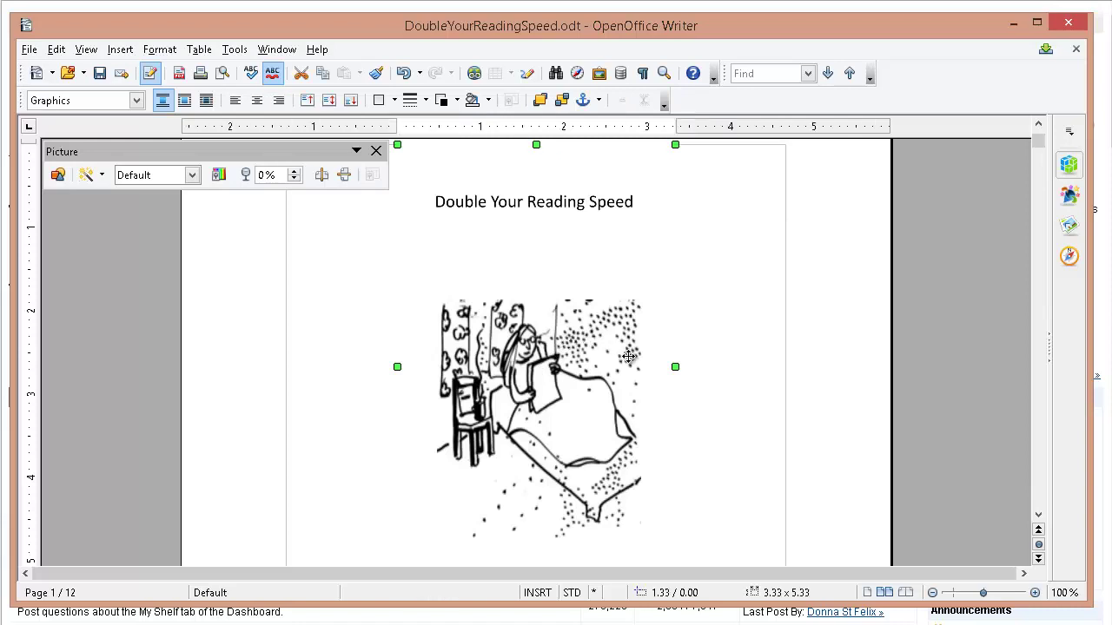
- Check the page layout around the inserted picture through the Table Of Contents page, and save the document
{"action": "scroll", "coordinate": [621, 365], "scroll_direction": "down", "scroll_amount": 6}
{"action": "scroll", "coordinate": [621, 368], "scroll_direction": "down", "scroll_amount": 9}
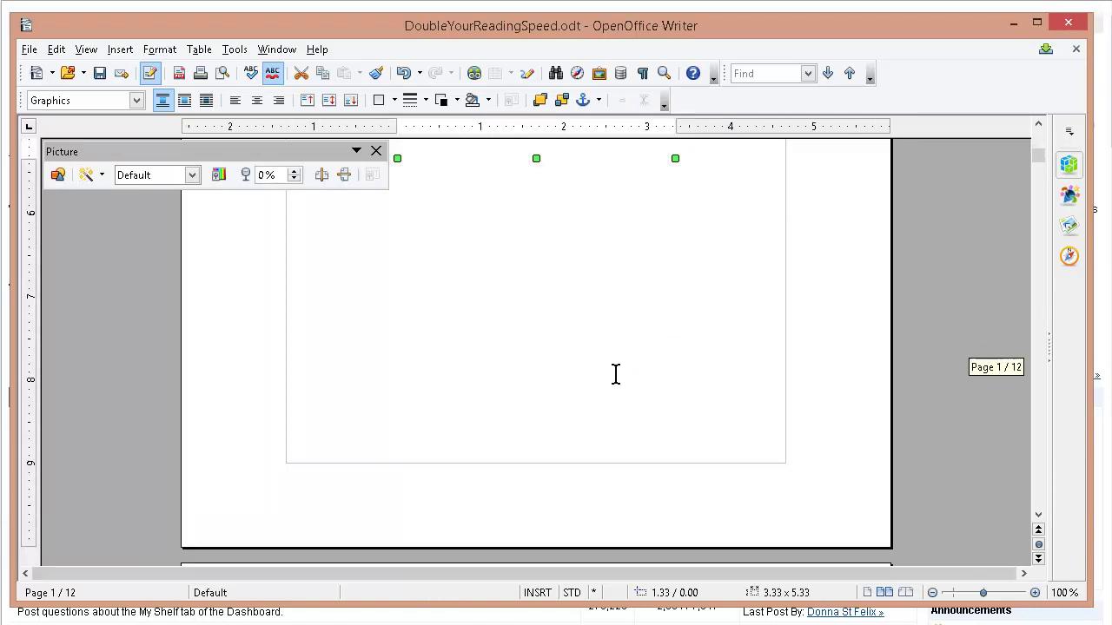
{"action": "scroll", "coordinate": [610, 379], "scroll_direction": "down", "scroll_amount": 4}
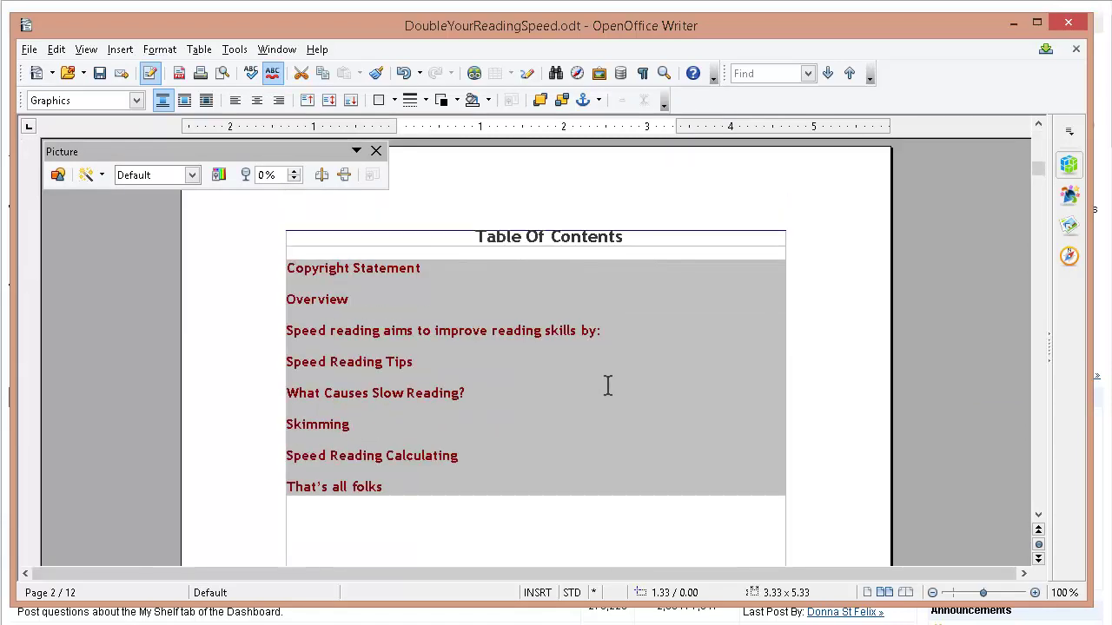
{"action": "scroll", "coordinate": [580, 390], "scroll_direction": "up", "scroll_amount": 15}
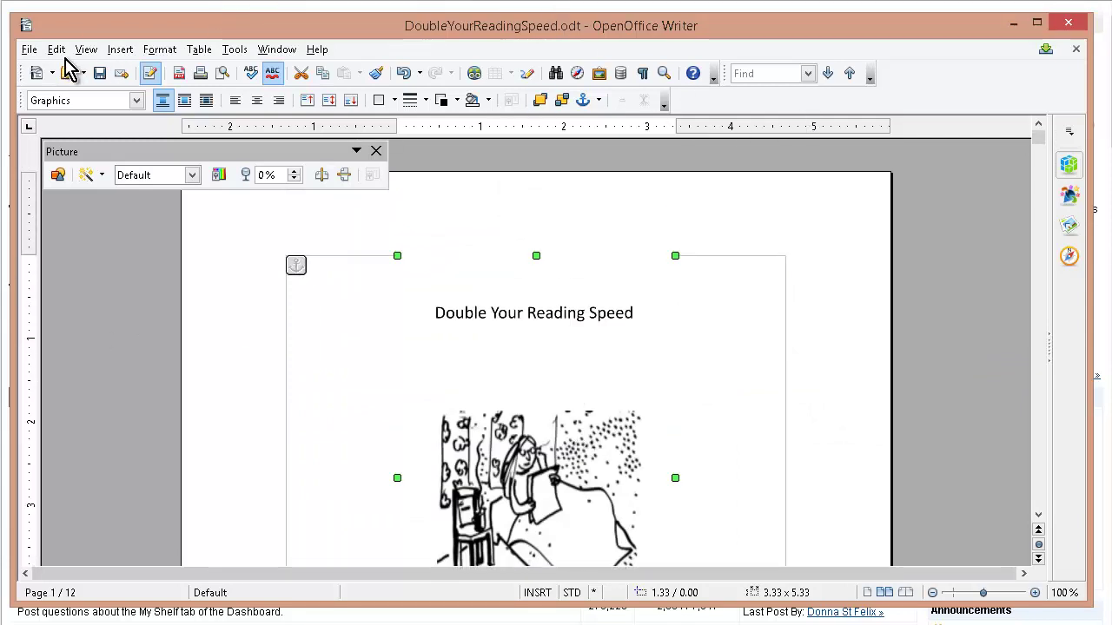
{"action": "left_click", "coordinate": [99, 75]}
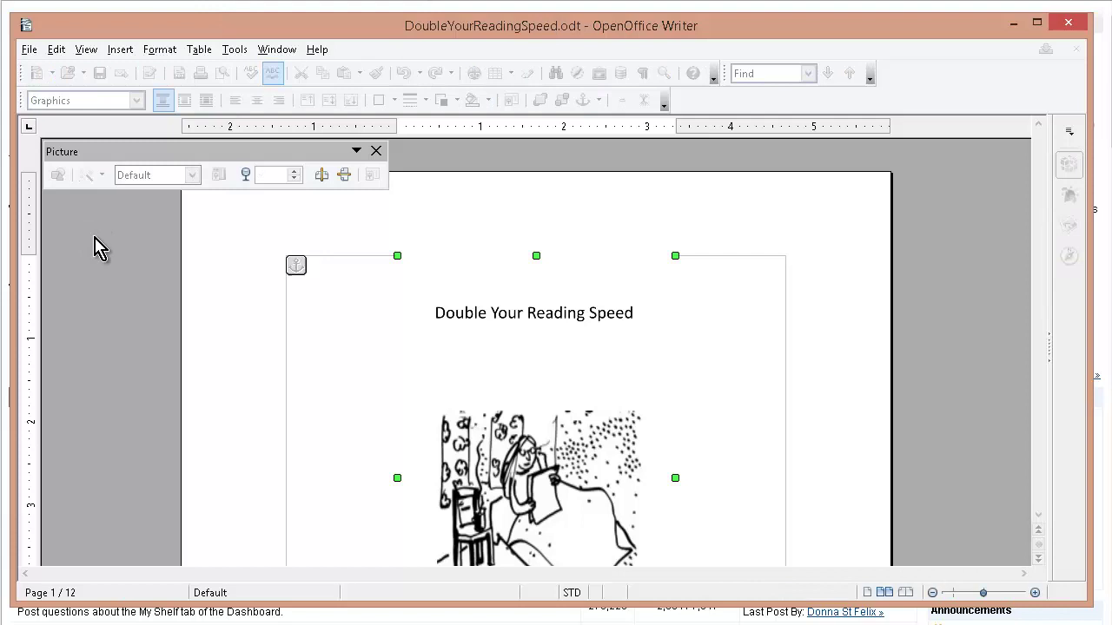
- Begin saving a copy of the document under a new format, choosing HTML Document (OpenOffice Writer) as the file type
{"action": "left_click", "coordinate": [29, 49]}
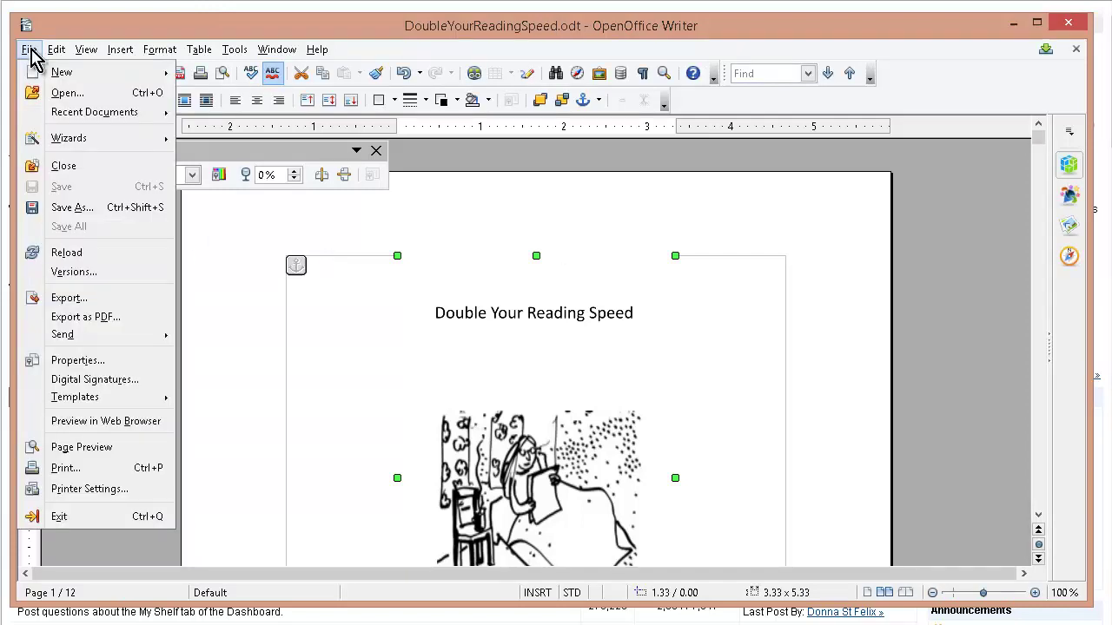
{"action": "left_click", "coordinate": [89, 211]}
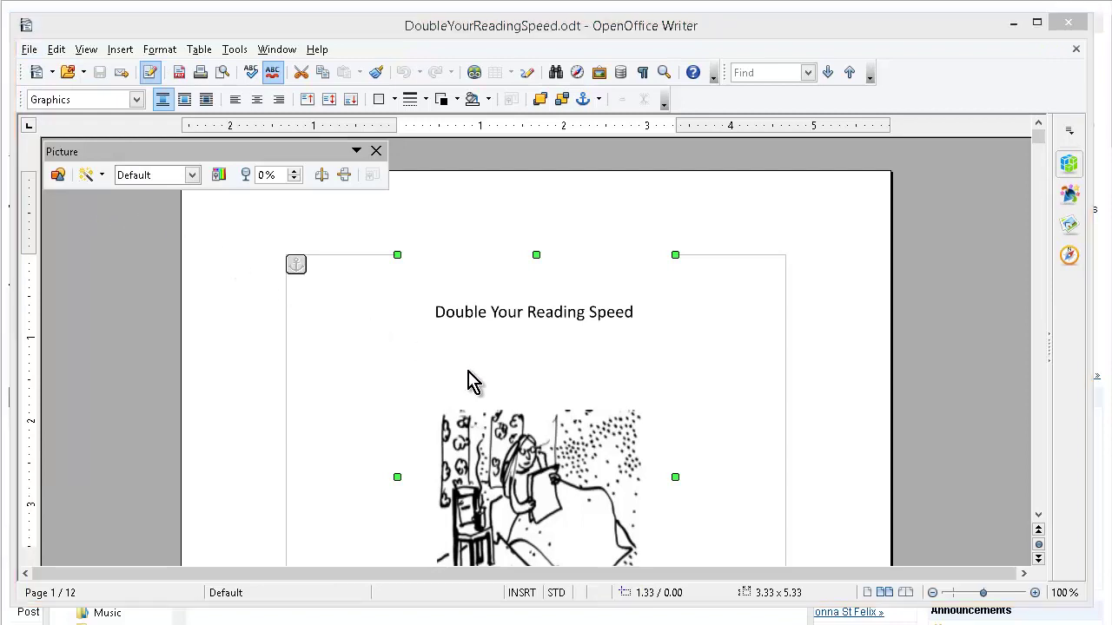
{"action": "left_click", "coordinate": [273, 427]}
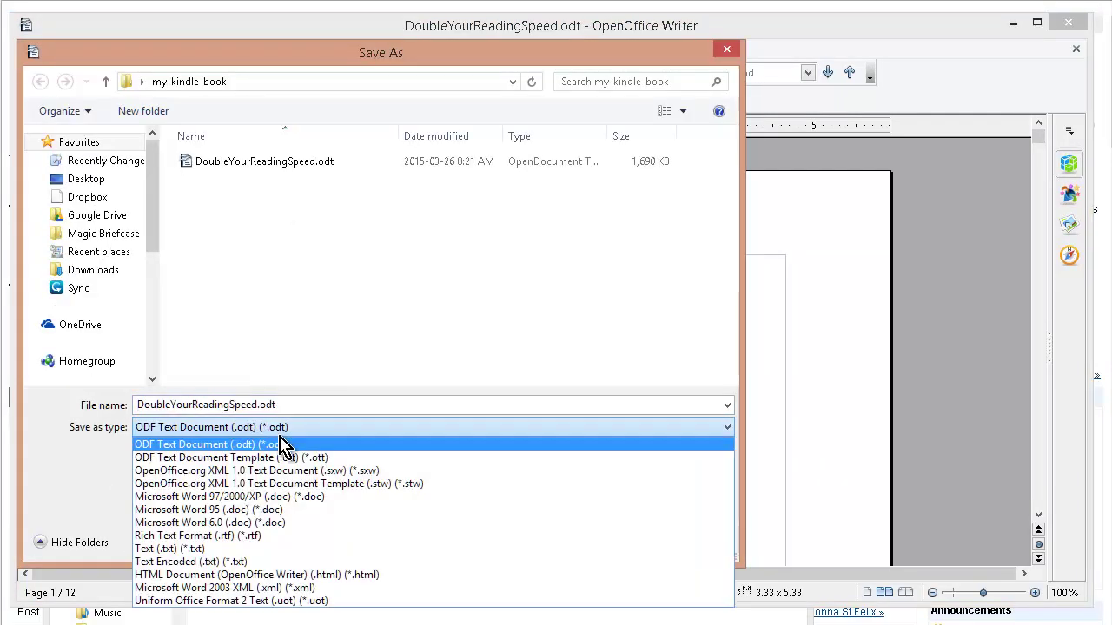
{"action": "left_click", "coordinate": [404, 576]}
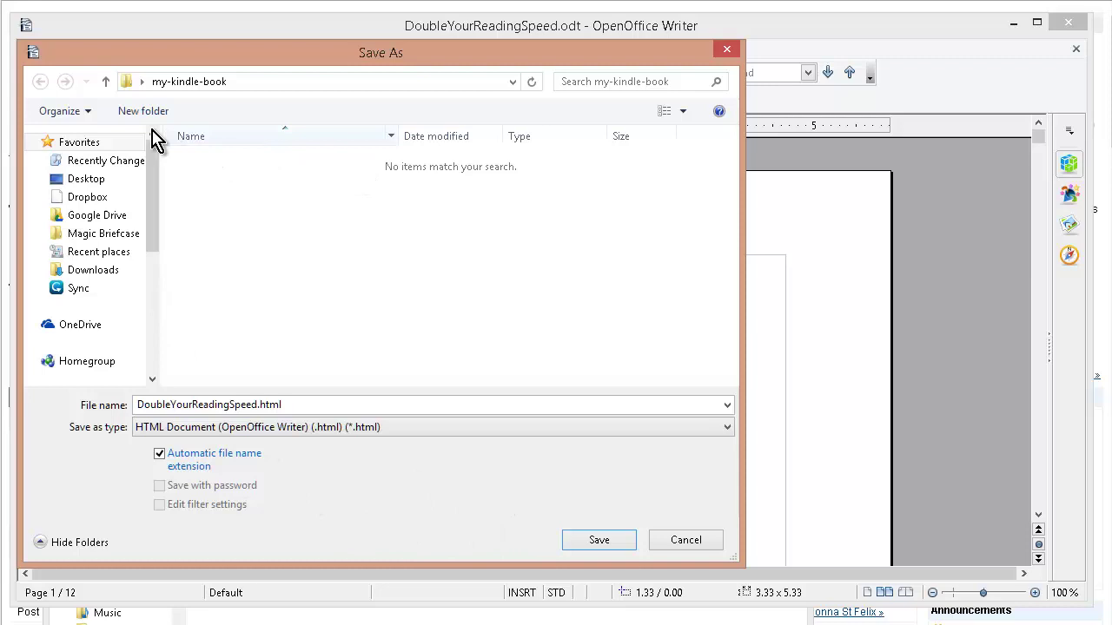
- Create a folder named htmlversion inside my-kindle-book and save DoubleYourReadingSpeed.html in it, keeping the HTML format
{"action": "left_click", "coordinate": [144, 112]}
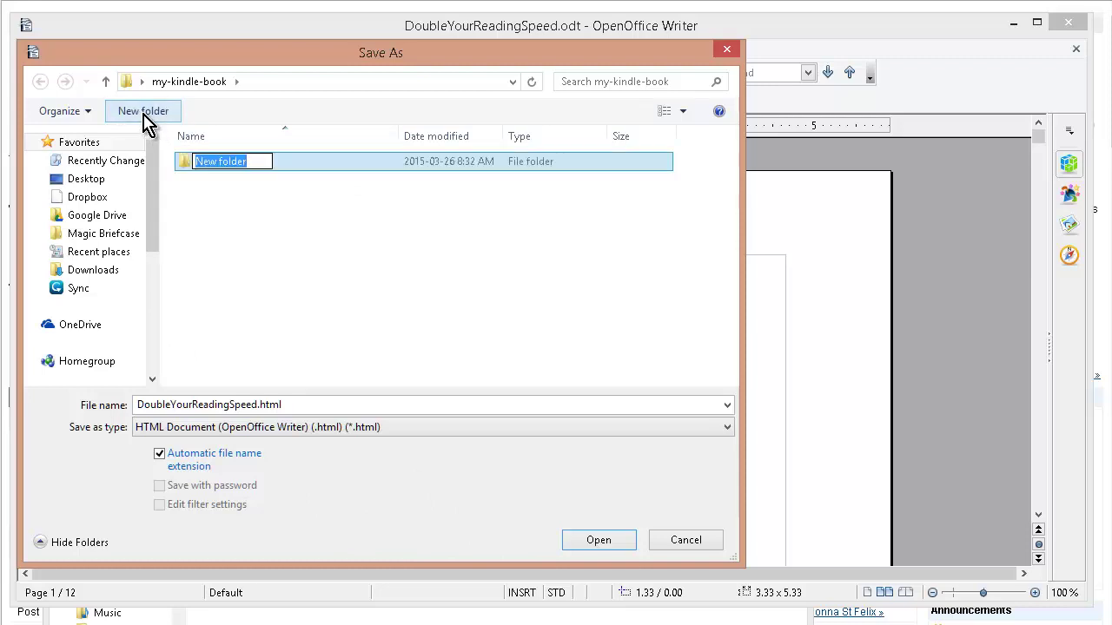
{"action": "type", "text": "htmlversion"}
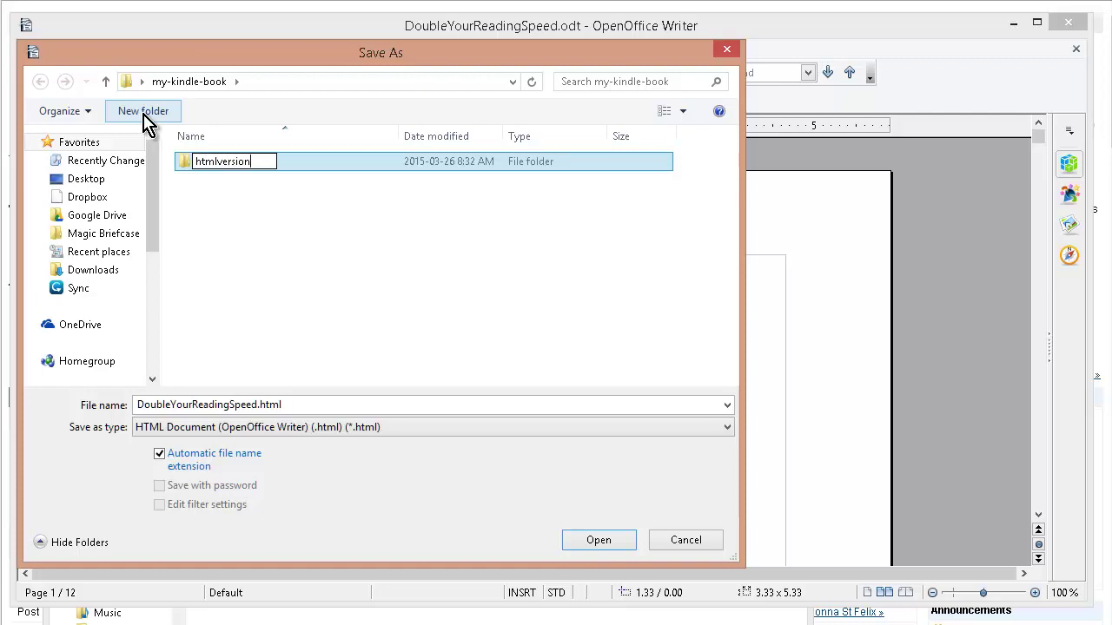
{"action": "key", "text": "Return"}
{"action": "key", "text": "Return"}
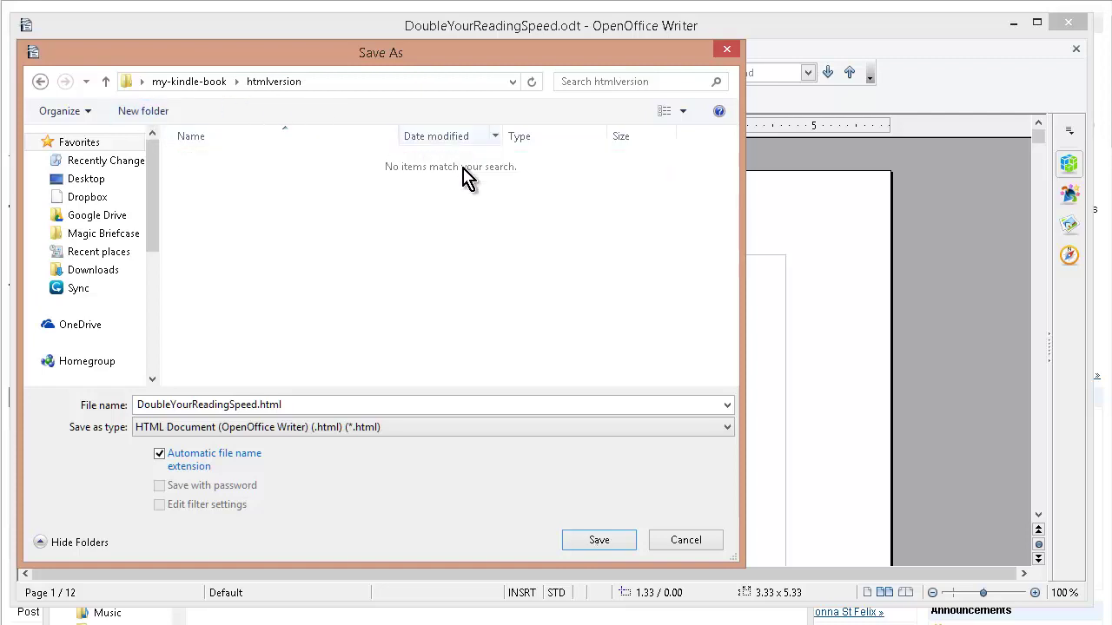
{"action": "left_click", "coordinate": [595, 540]}
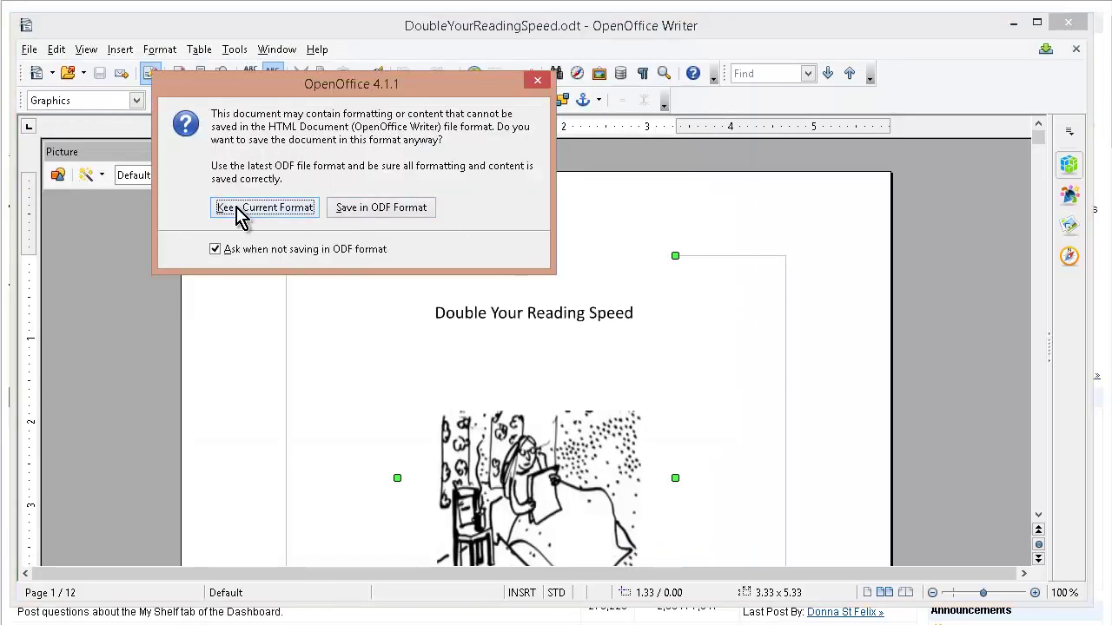
{"action": "left_click", "coordinate": [241, 210]}
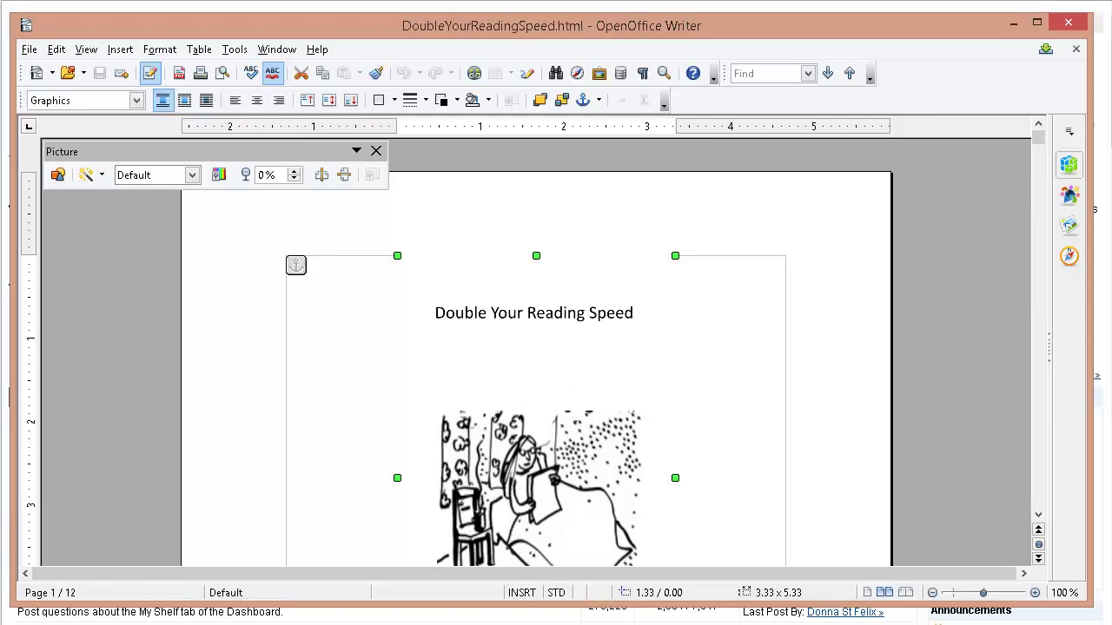
- Open the htmlversion folder in File Explorer to check the exported files, and close the document in OpenOffice Writer
{"action": "left_click", "coordinate": [142, 624]}
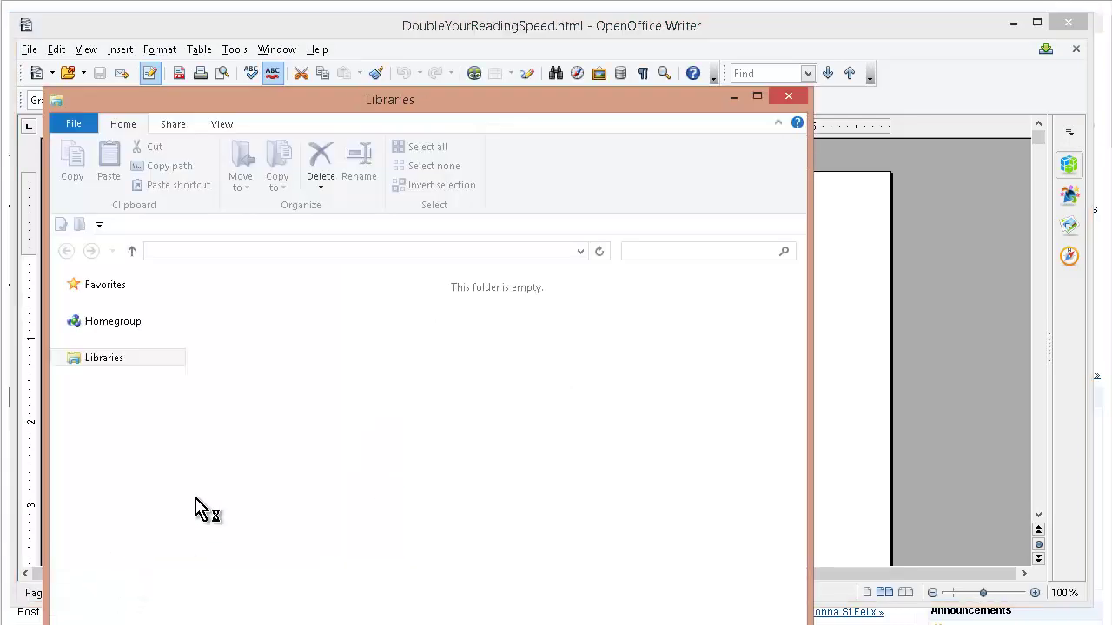
{"action": "double_click", "coordinate": [247, 347]}
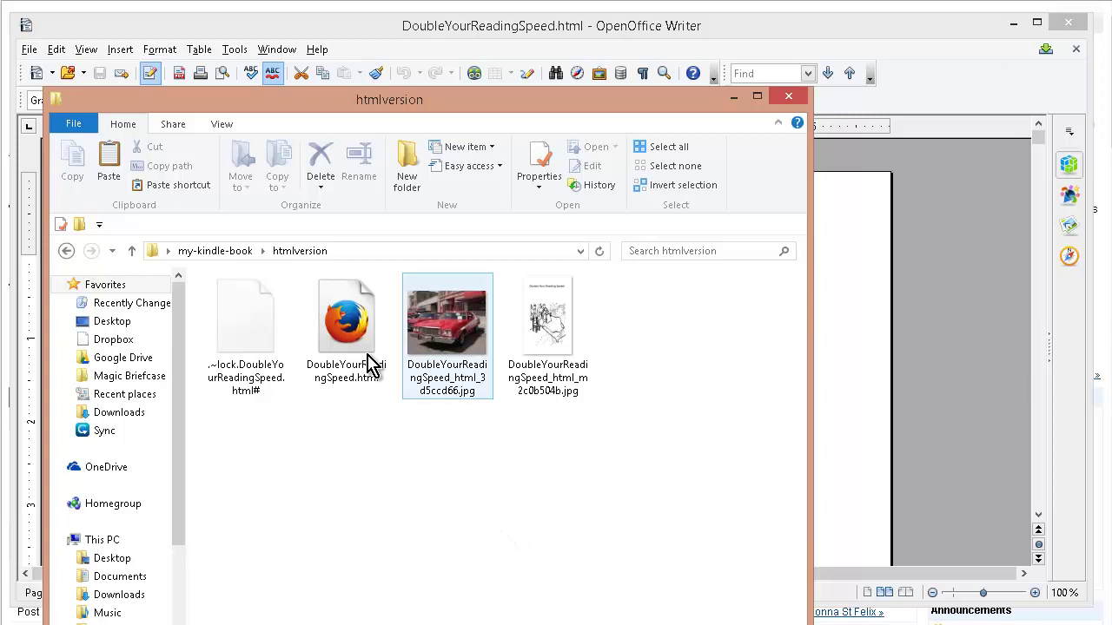
{"action": "left_click", "coordinate": [1074, 26]}
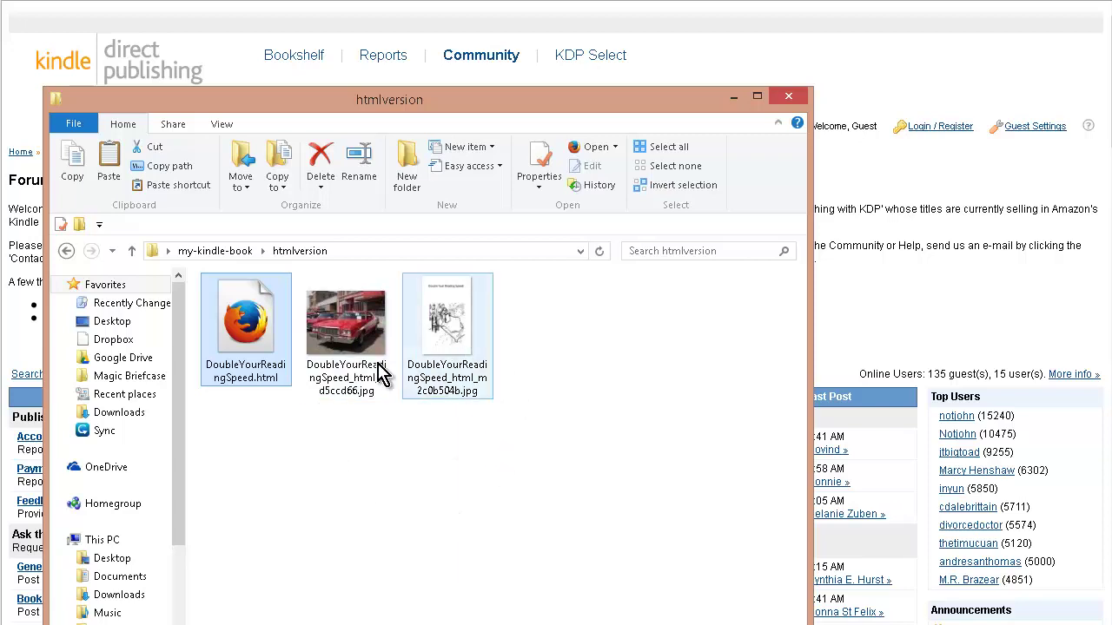
{"action": "left_click", "coordinate": [370, 405], "text": "ctrl"}
{"action": "left_click", "coordinate": [351, 347], "text": "ctrl"}
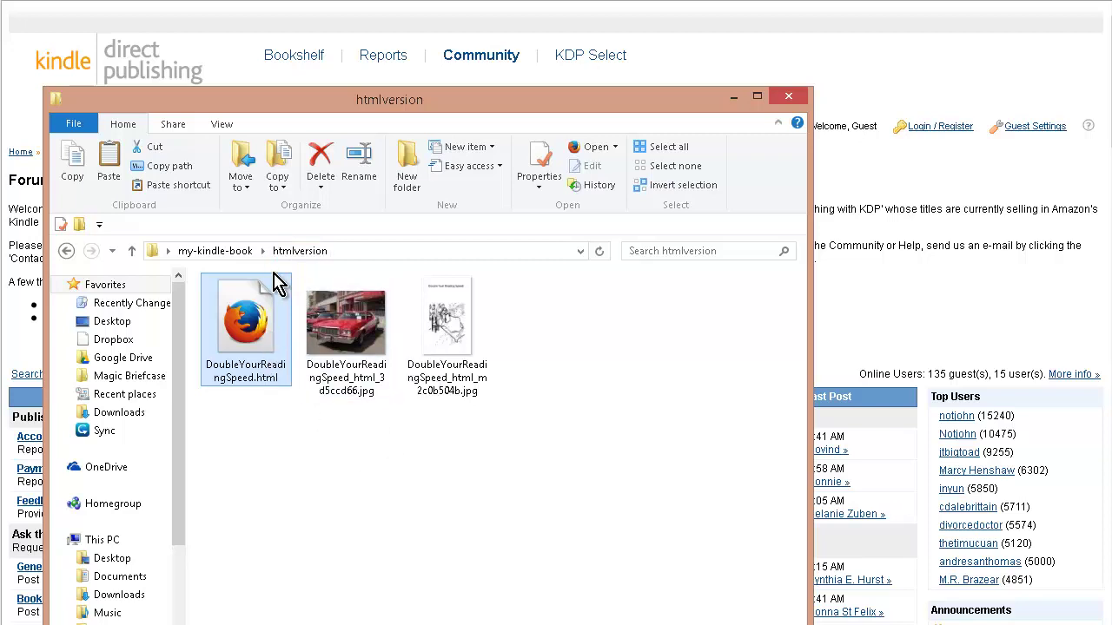
- Return to the my-kindle-book folder and compress the htmlversion folder into an archive with 7-Zip
{"action": "left_click", "coordinate": [218, 251]}
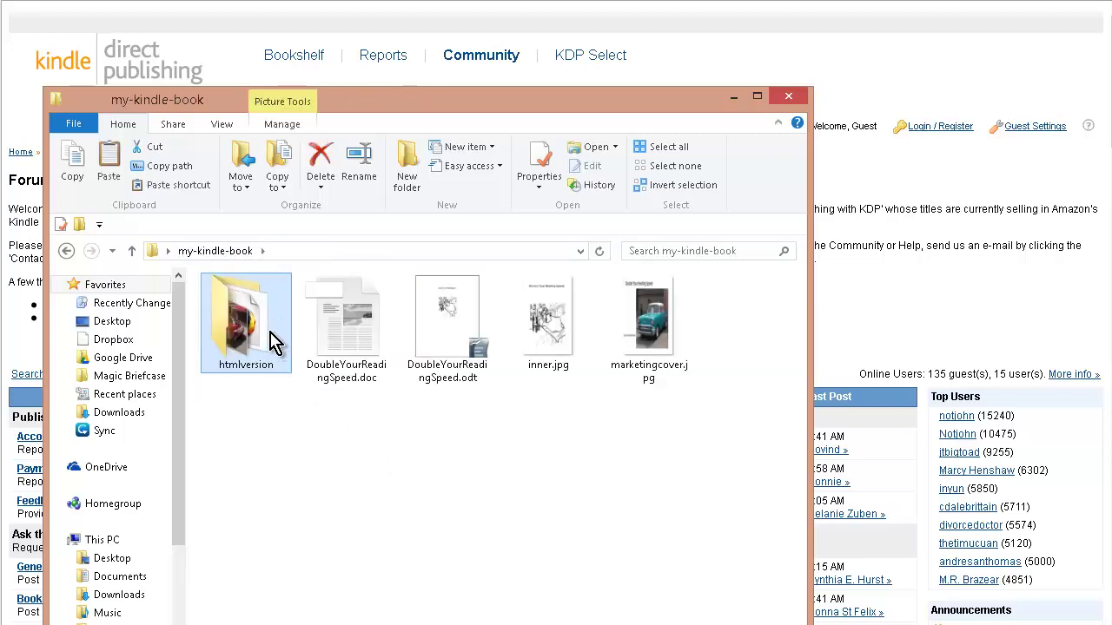
{"action": "right_click", "coordinate": [270, 334]}
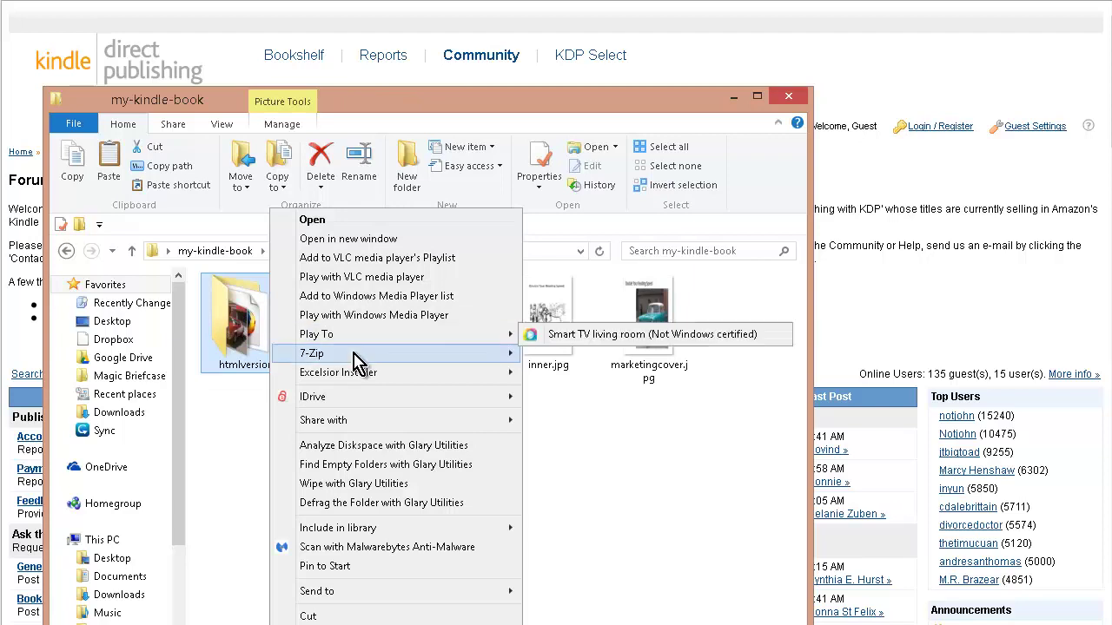
{"action": "mouse_move", "coordinate": [353, 358]}
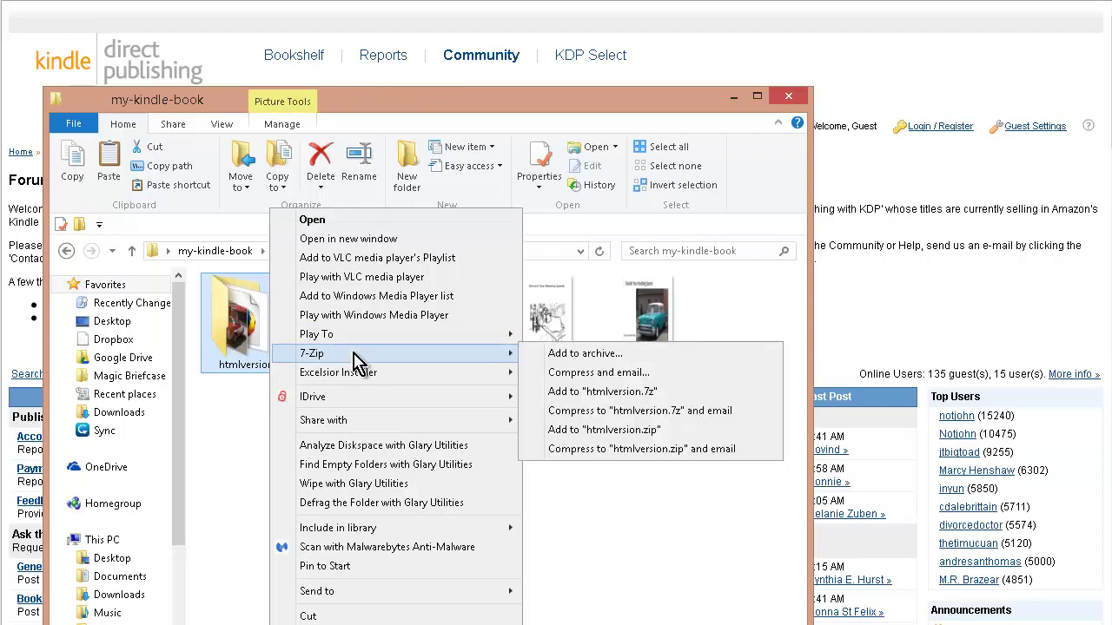
{"action": "left_click", "coordinate": [602, 356]}
{"action": "left_click", "coordinate": [622, 600]}
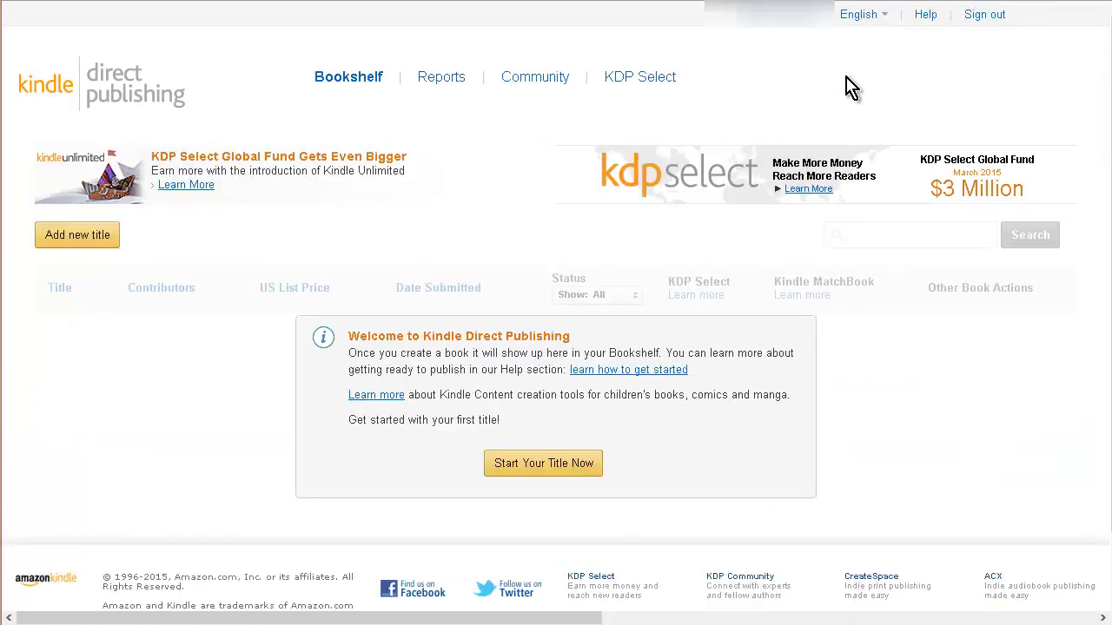
- Add a new title to the Kindle Direct Publishing bookshelf and set its book name to "Double Your Reading Speed"
{"action": "left_click", "coordinate": [76, 236]}
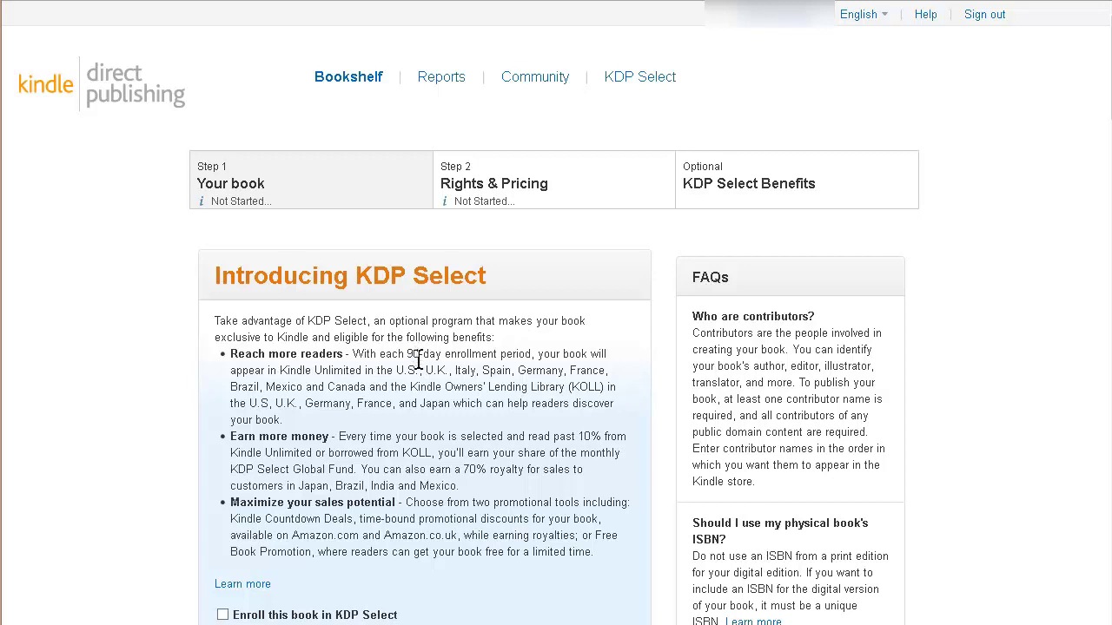
{"action": "scroll", "coordinate": [444, 437], "scroll_direction": "down", "scroll_amount": 4}
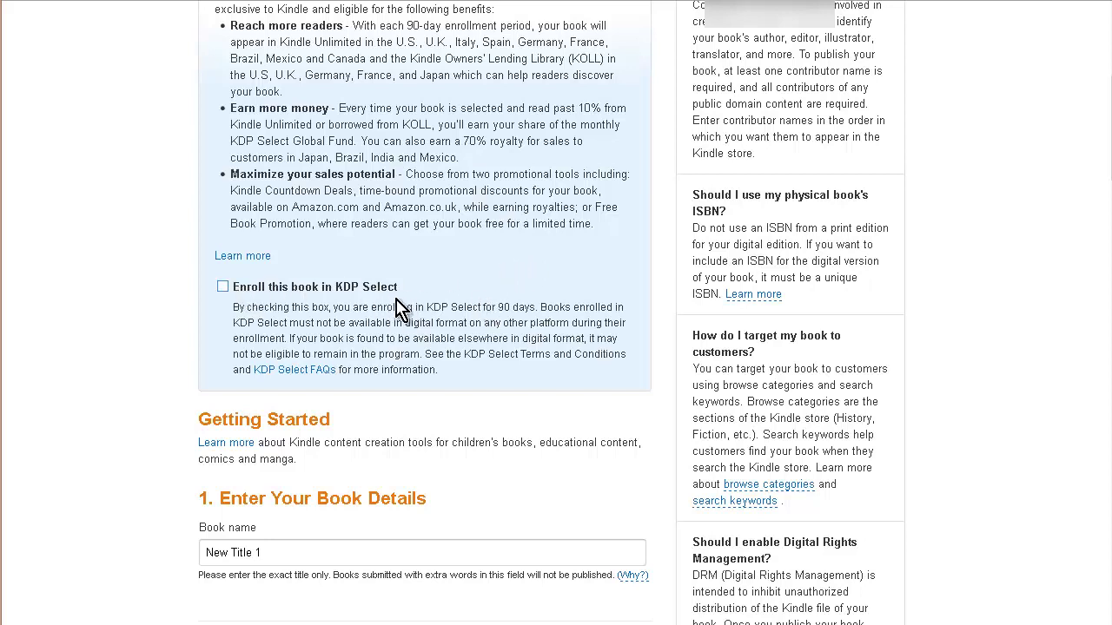
{"action": "scroll", "coordinate": [464, 312], "scroll_direction": "down", "scroll_amount": 3}
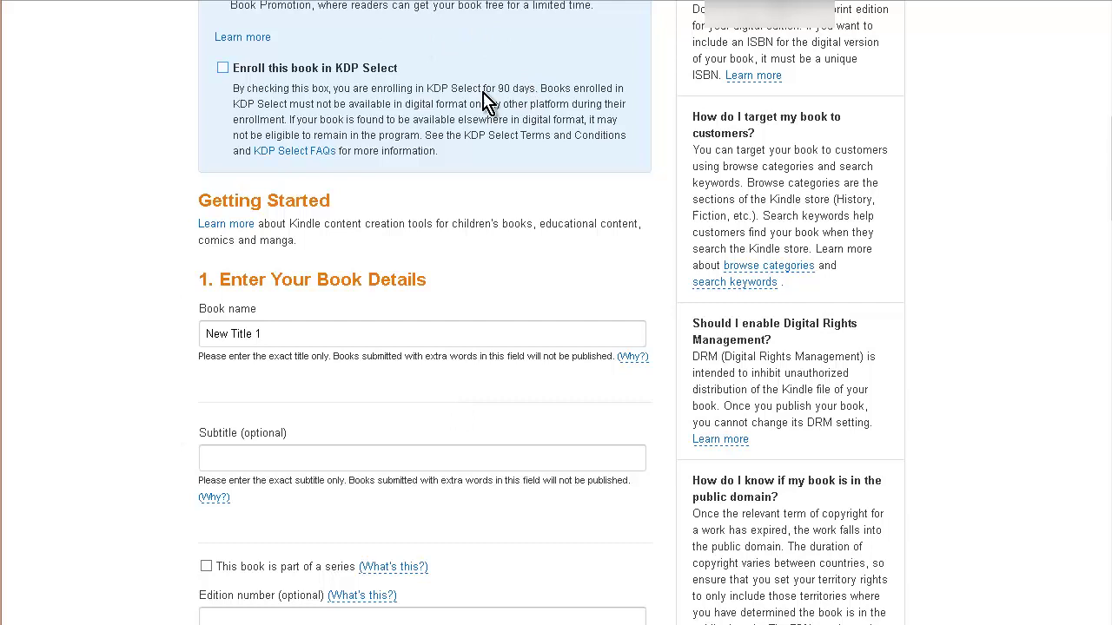
{"action": "scroll", "coordinate": [503, 139], "scroll_direction": "down", "scroll_amount": 1}
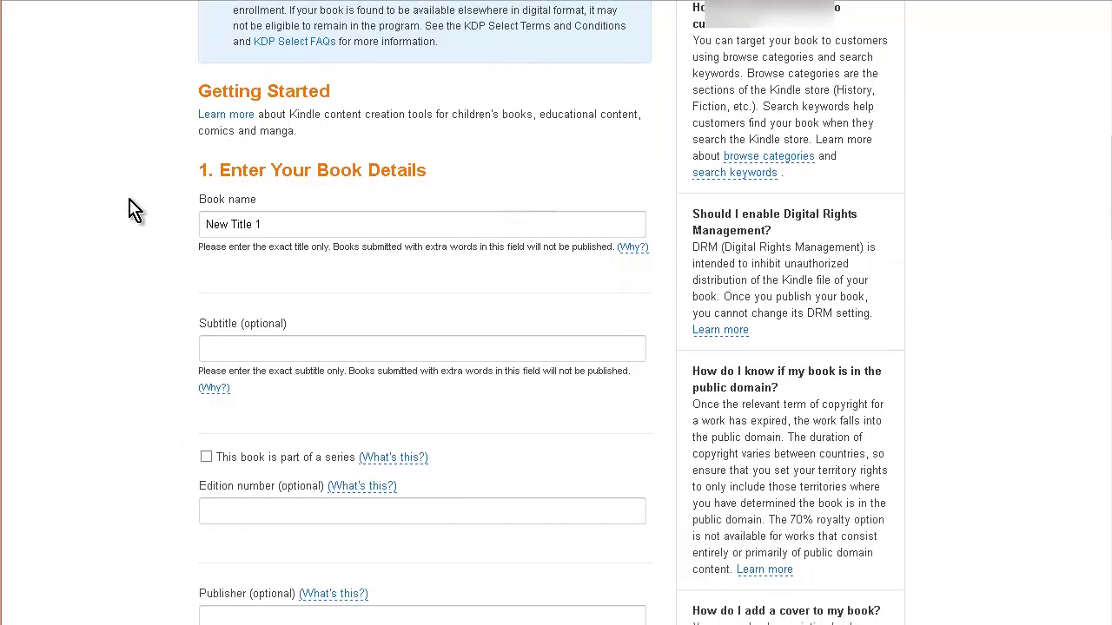
{"action": "left_click", "coordinate": [194, 224]}
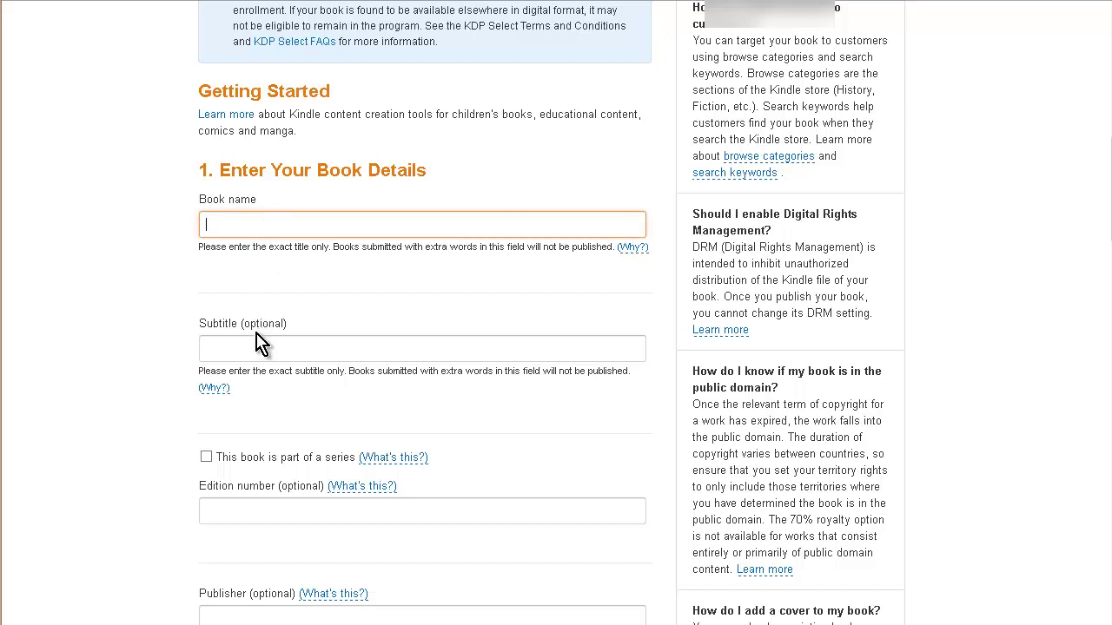
{"action": "type", "text": "Double Your Reading Speed"}
- Look up the explanation for marking the book as part of a series
{"action": "scroll", "coordinate": [321, 335], "scroll_direction": "down", "scroll_amount": 3}
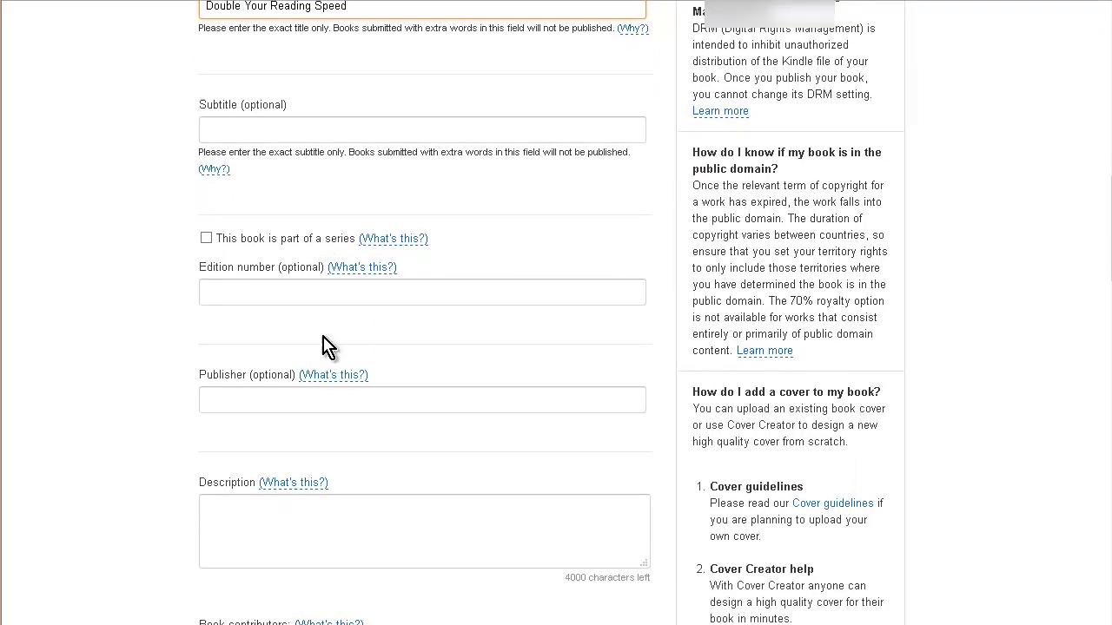
{"action": "left_click", "coordinate": [392, 239]}
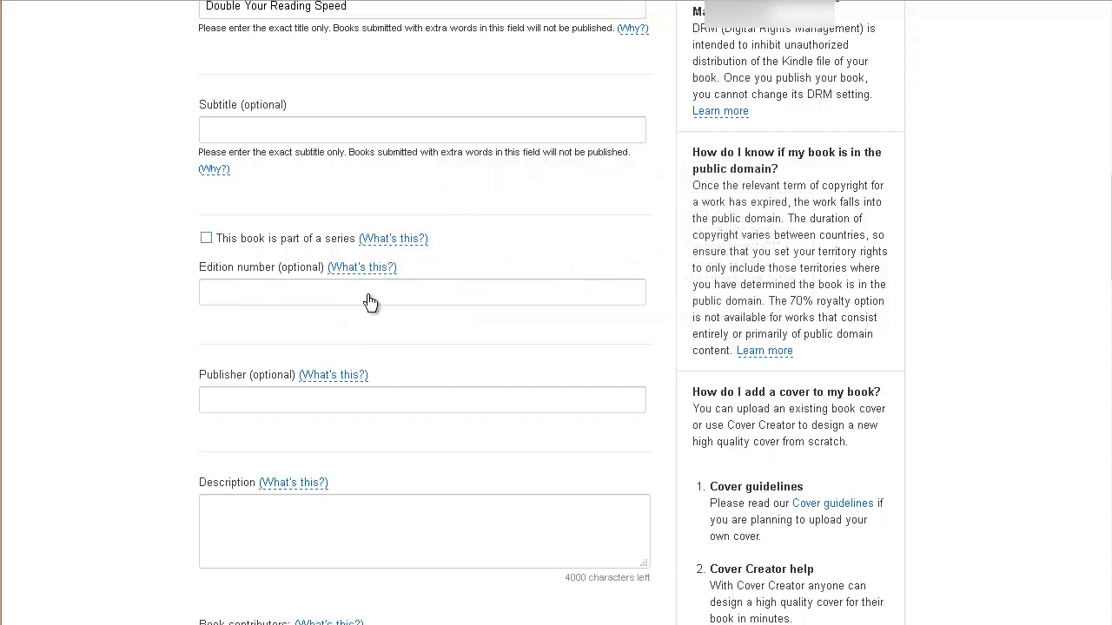
- Look up the explanation of the optional Publisher field
{"action": "scroll", "coordinate": [369, 301], "scroll_direction": "down", "scroll_amount": 3}
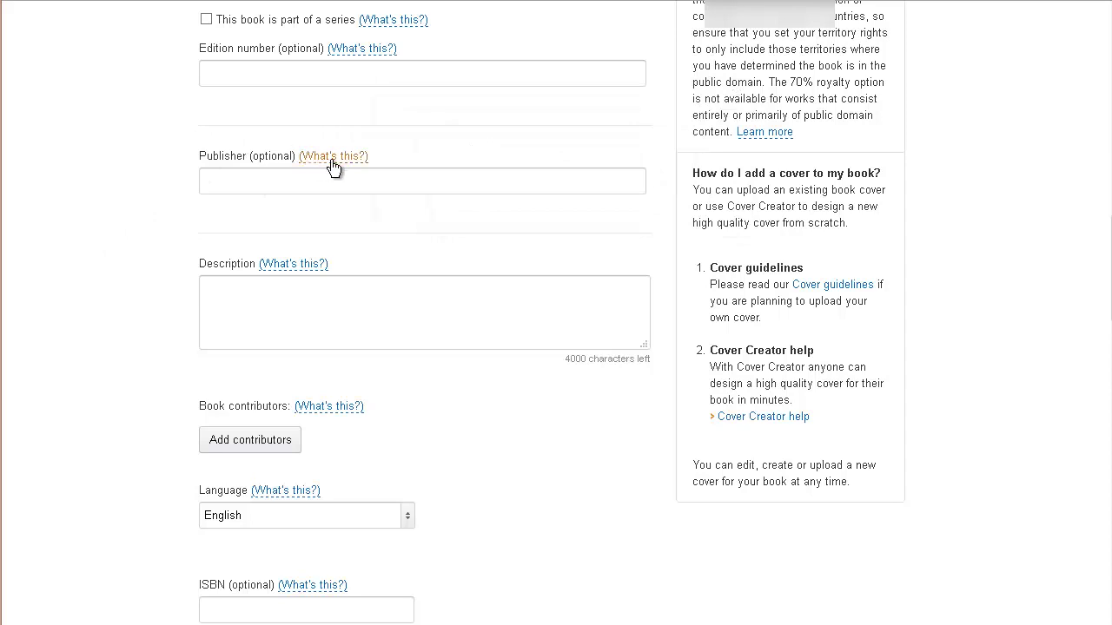
{"action": "mouse_move", "coordinate": [332, 165]}
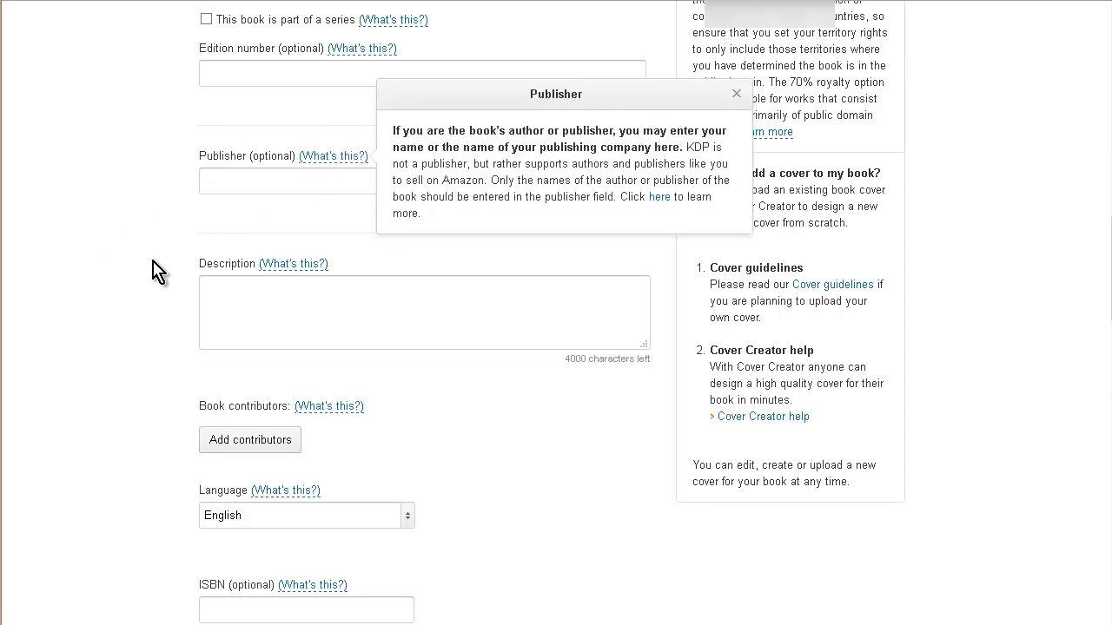
- Enter the book description "This book is all about speed reading. Good stuff."
{"action": "scroll", "coordinate": [291, 282], "scroll_direction": "down", "scroll_amount": 2}
{"action": "scroll", "coordinate": [296, 287], "scroll_direction": "down", "scroll_amount": 2}
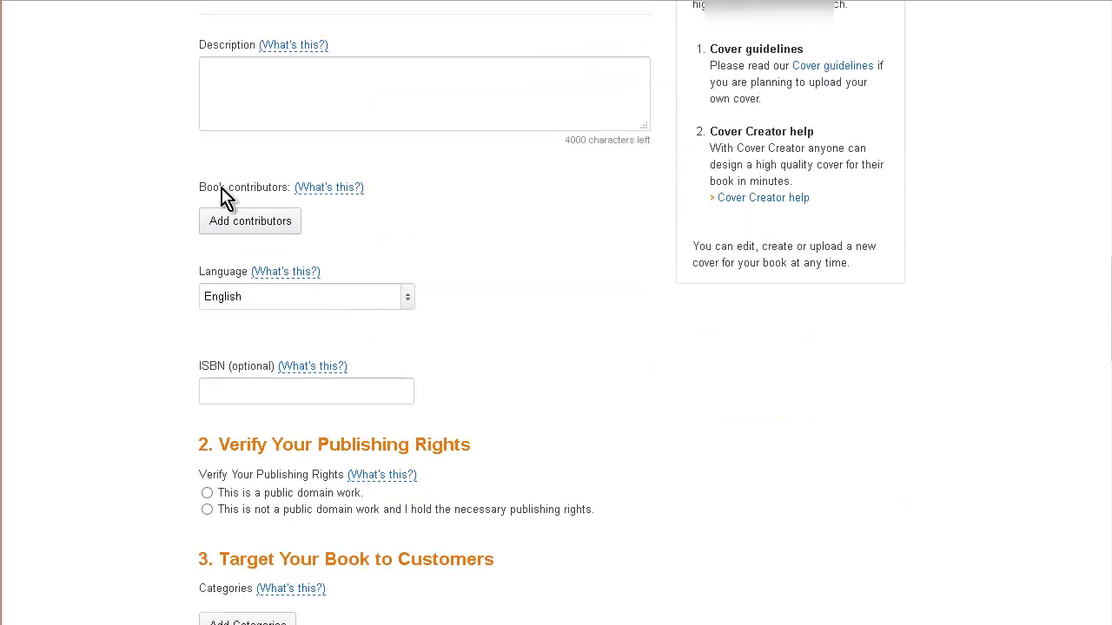
{"action": "left_click", "coordinate": [270, 88]}
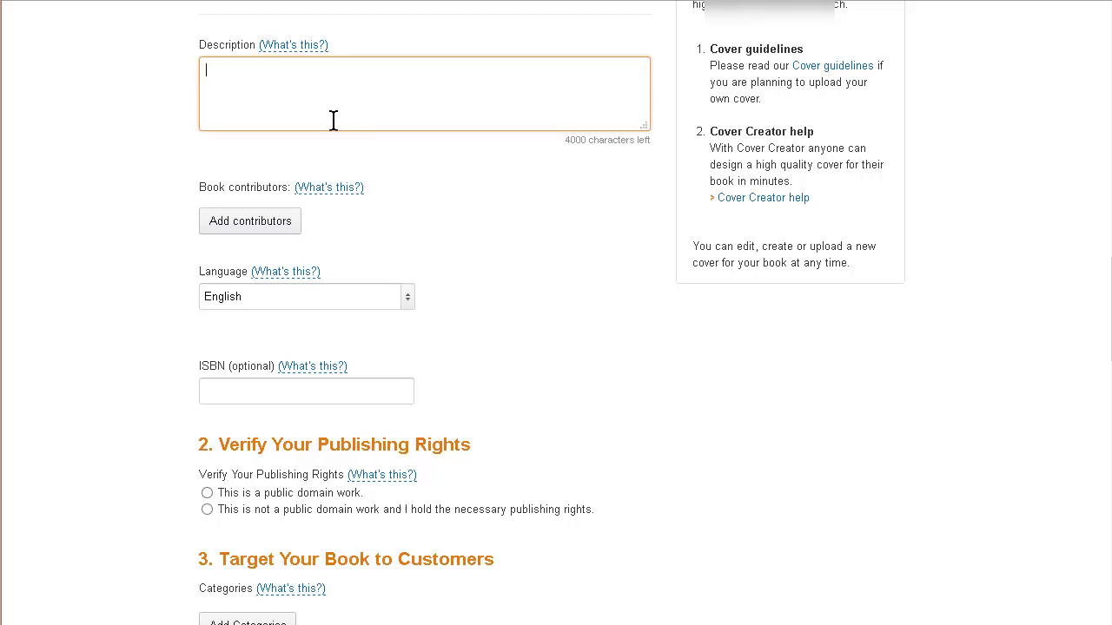
{"action": "scroll", "coordinate": [333, 120], "scroll_direction": "up", "scroll_amount": 10}
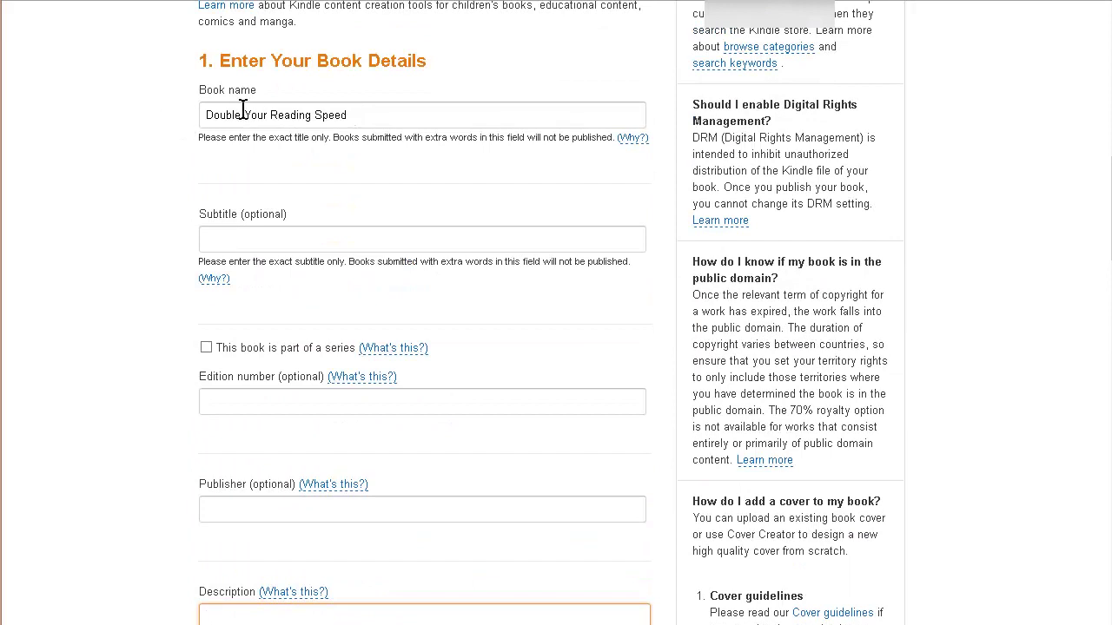
{"action": "scroll", "coordinate": [63, 241], "scroll_direction": "down", "scroll_amount": 4}
{"action": "scroll", "coordinate": [63, 241], "scroll_direction": "down", "scroll_amount": 2}
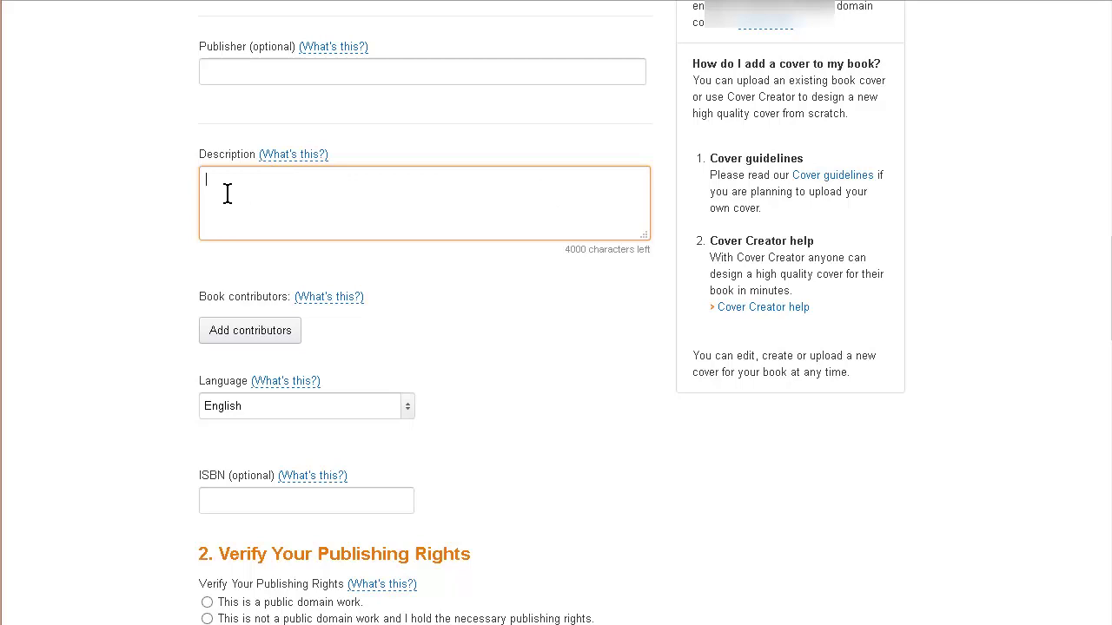
{"action": "type", "text": "This book is all about speed reading. Good stuff."}
- Add a book contributor with the title Author, entering the author's first and last name, and save
{"action": "scroll", "coordinate": [447, 168], "scroll_direction": "down", "scroll_amount": 3}
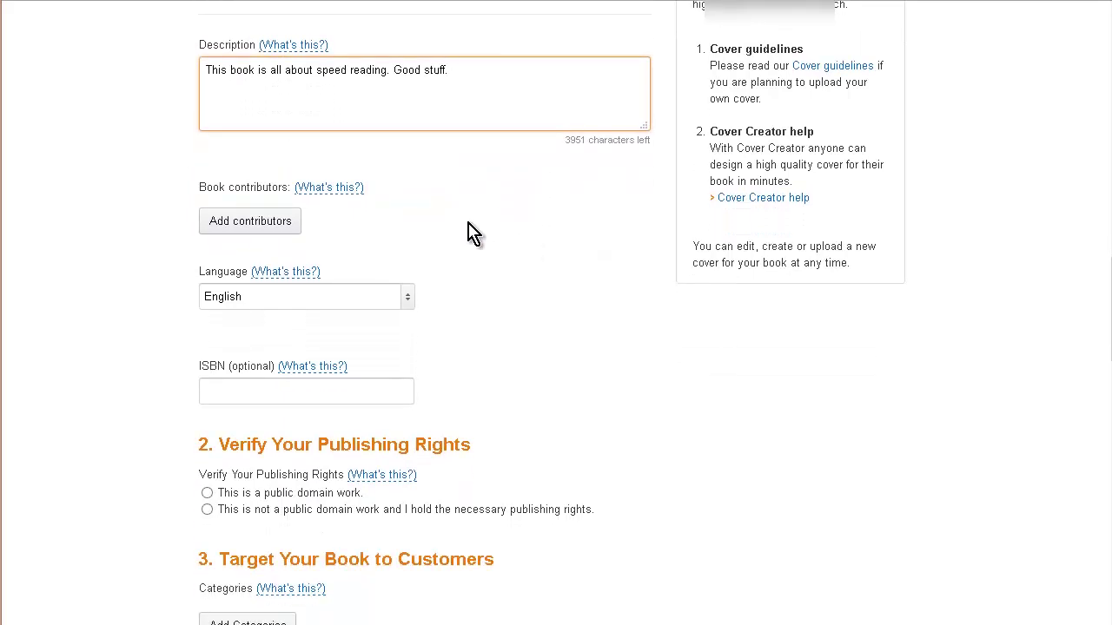
{"action": "left_click", "coordinate": [286, 227]}
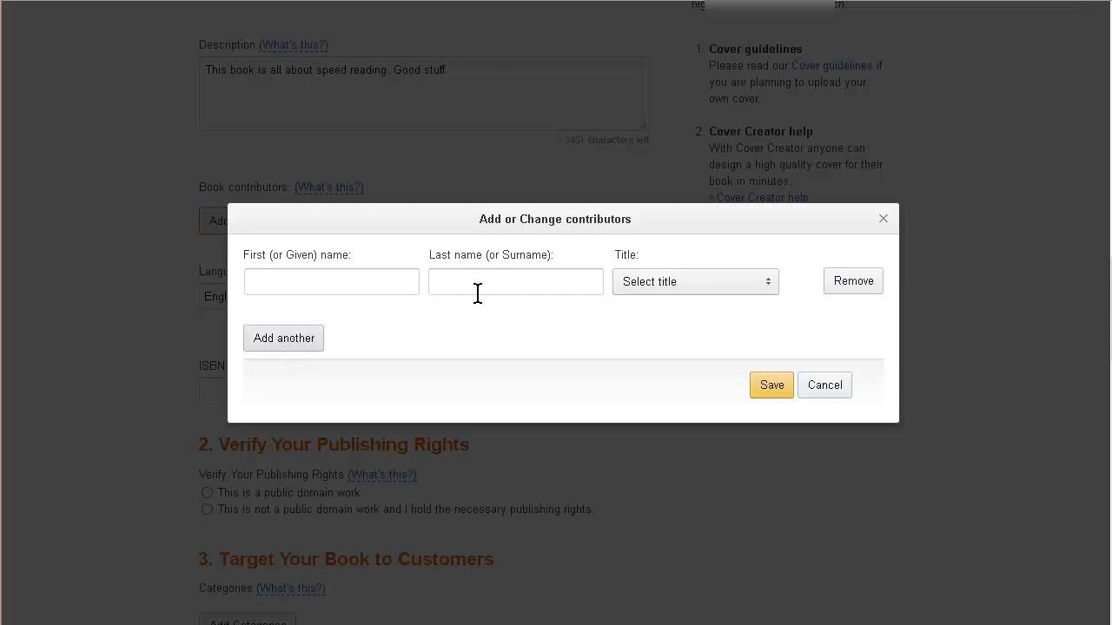
{"action": "left_click", "coordinate": [700, 283]}
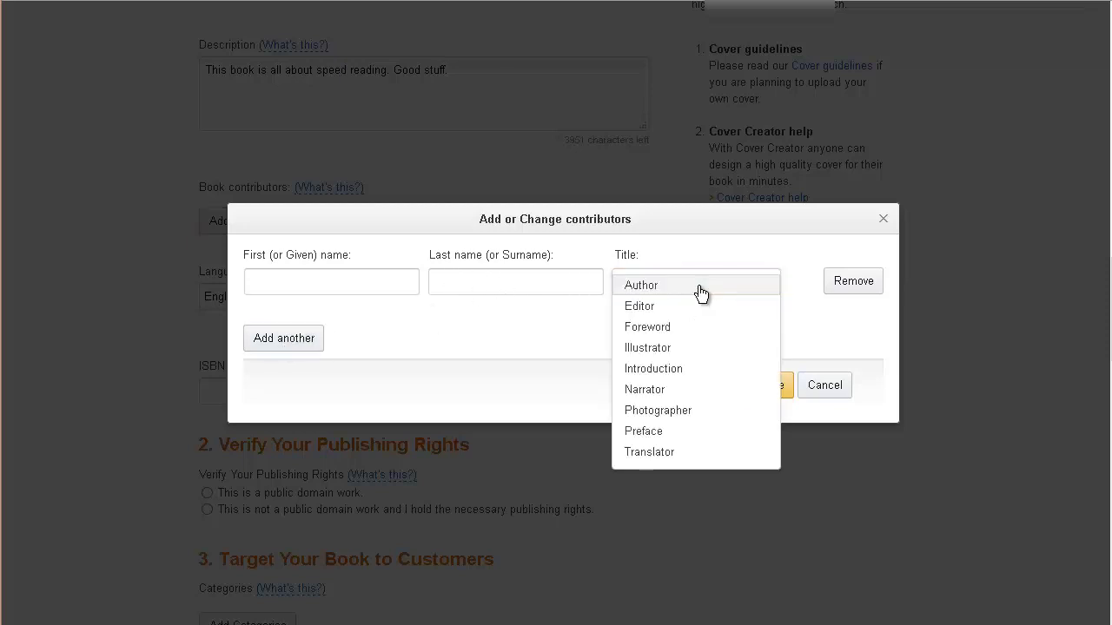
{"action": "left_click", "coordinate": [700, 289]}
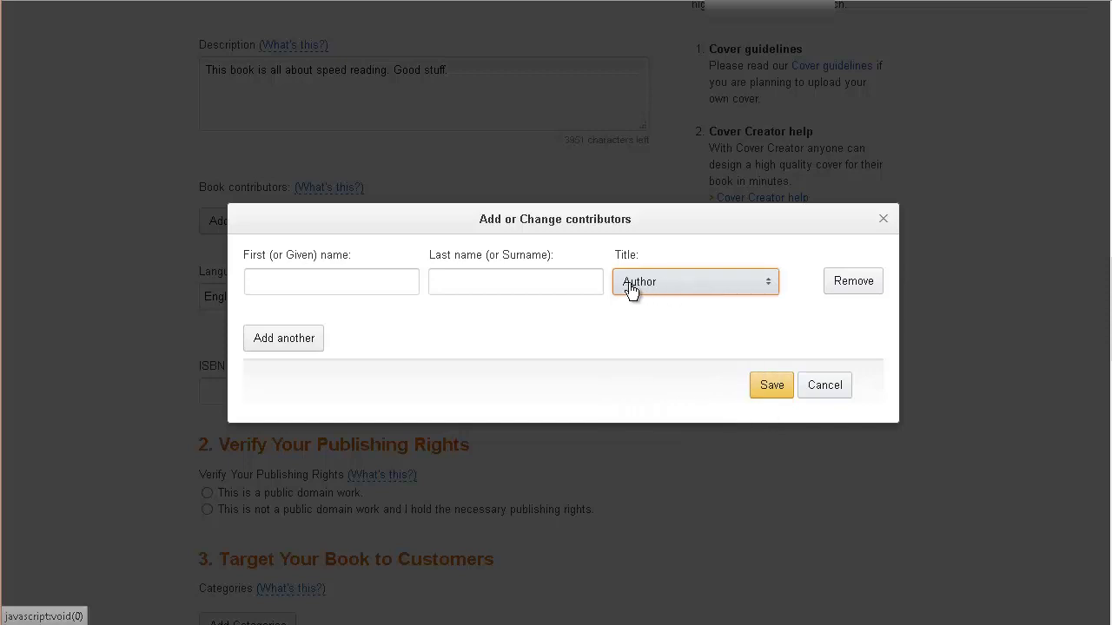
{"action": "left_click", "coordinate": [317, 283]}
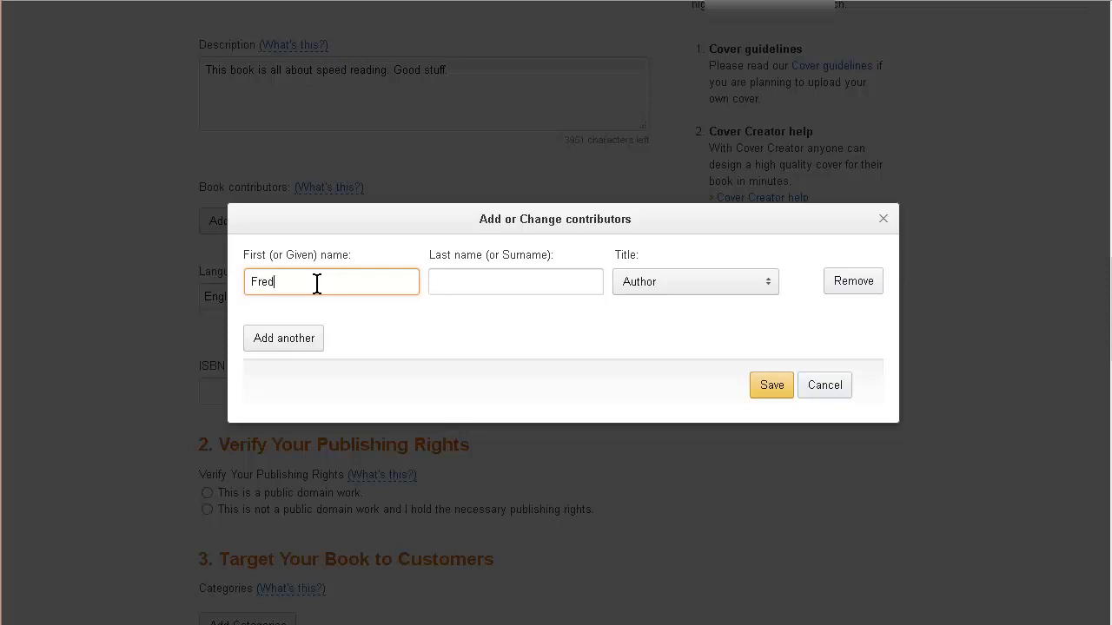
{"action": "key", "text": "Tab"}
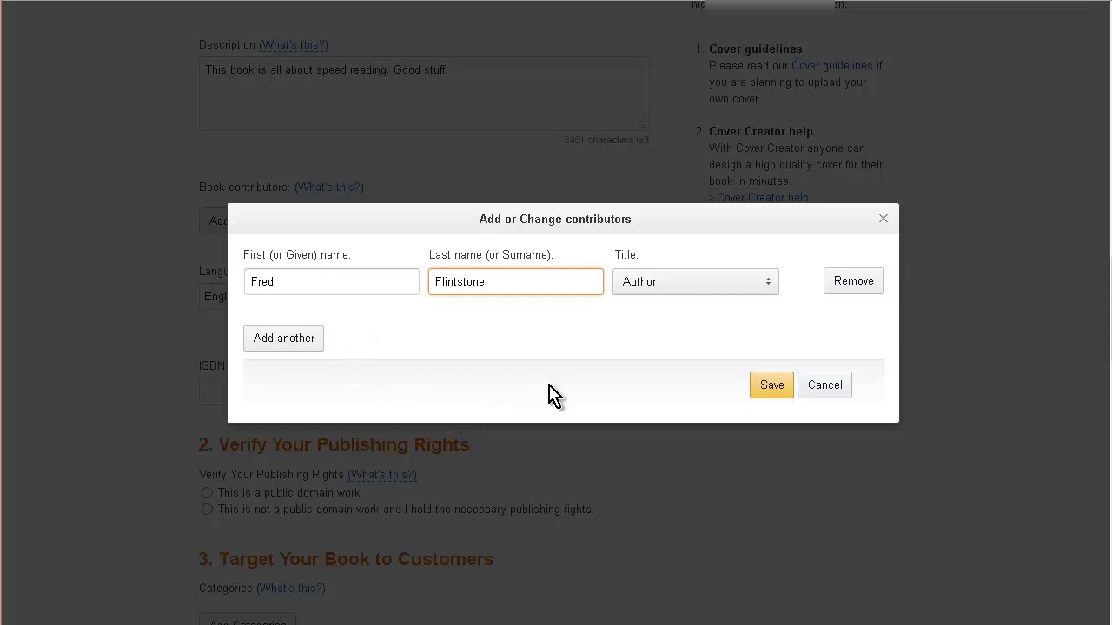
{"action": "left_click", "coordinate": [757, 386]}
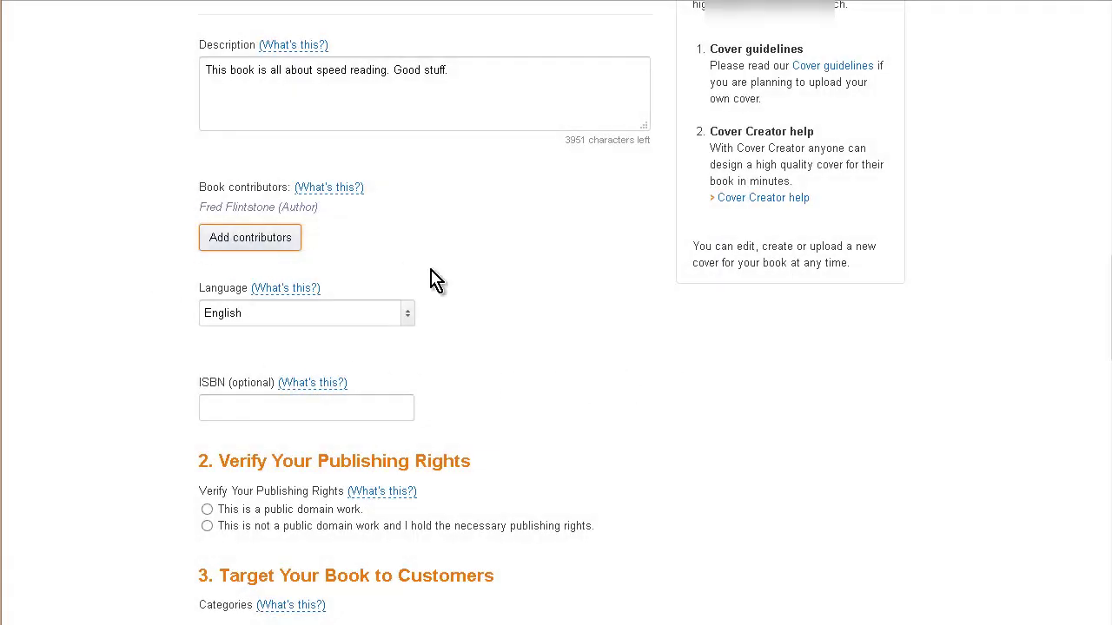
- Look up the explanation of the optional ISBN field
{"action": "scroll", "coordinate": [261, 319], "scroll_direction": "down", "scroll_amount": 3}
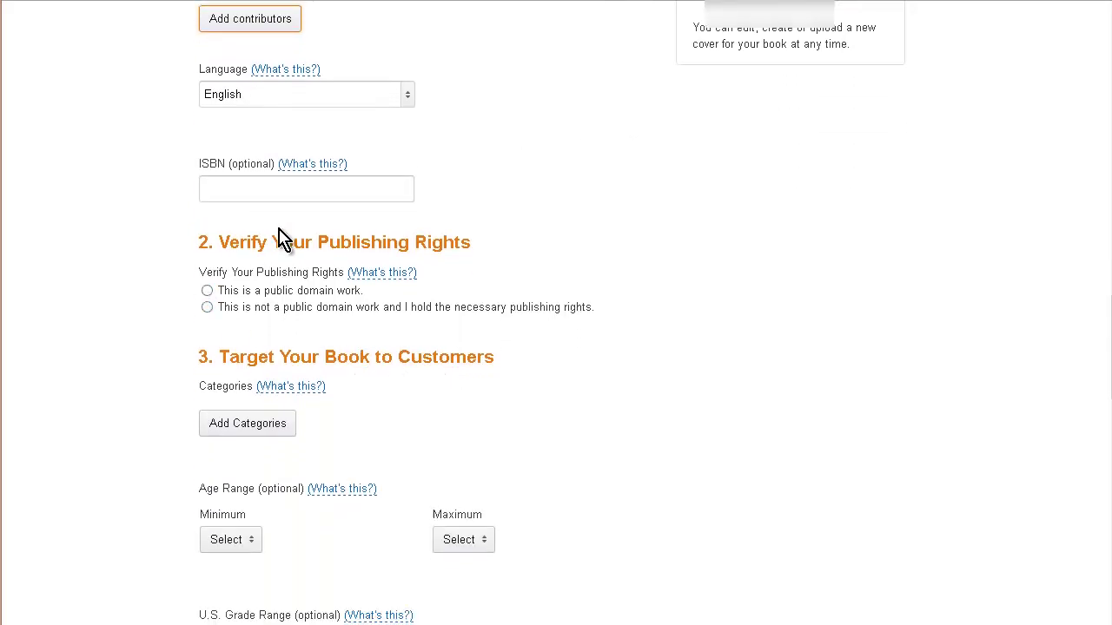
{"action": "left_click", "coordinate": [292, 236]}
{"action": "left_click", "coordinate": [319, 165]}
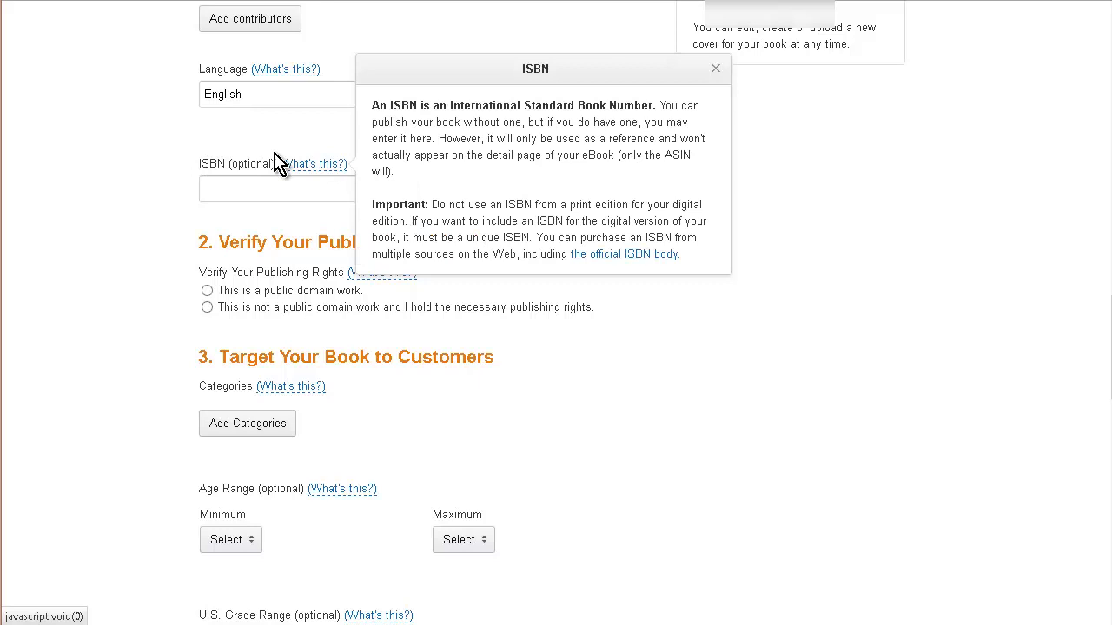
{"action": "left_click", "coordinate": [280, 165]}
{"action": "left_click", "coordinate": [316, 166]}
{"action": "left_click", "coordinate": [173, 218]}
- Declare that the book is not a public domain work and the necessary publishing rights are held, and open the category selection
{"action": "scroll", "coordinate": [59, 152], "scroll_direction": "down", "scroll_amount": 2}
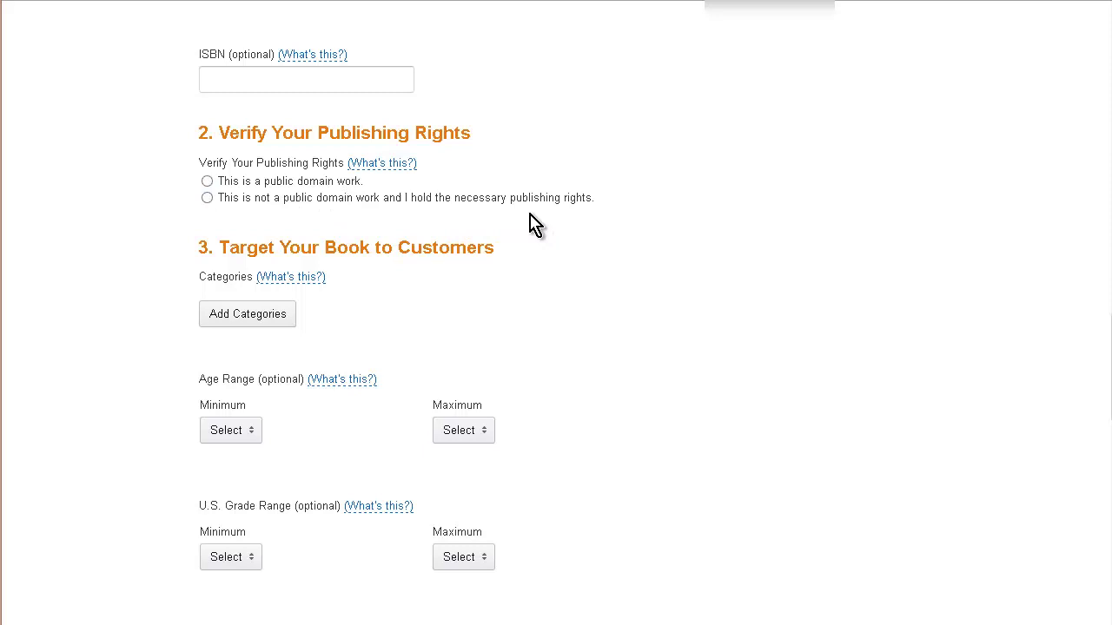
{"action": "left_click", "coordinate": [209, 198]}
{"action": "left_click", "coordinate": [269, 323]}
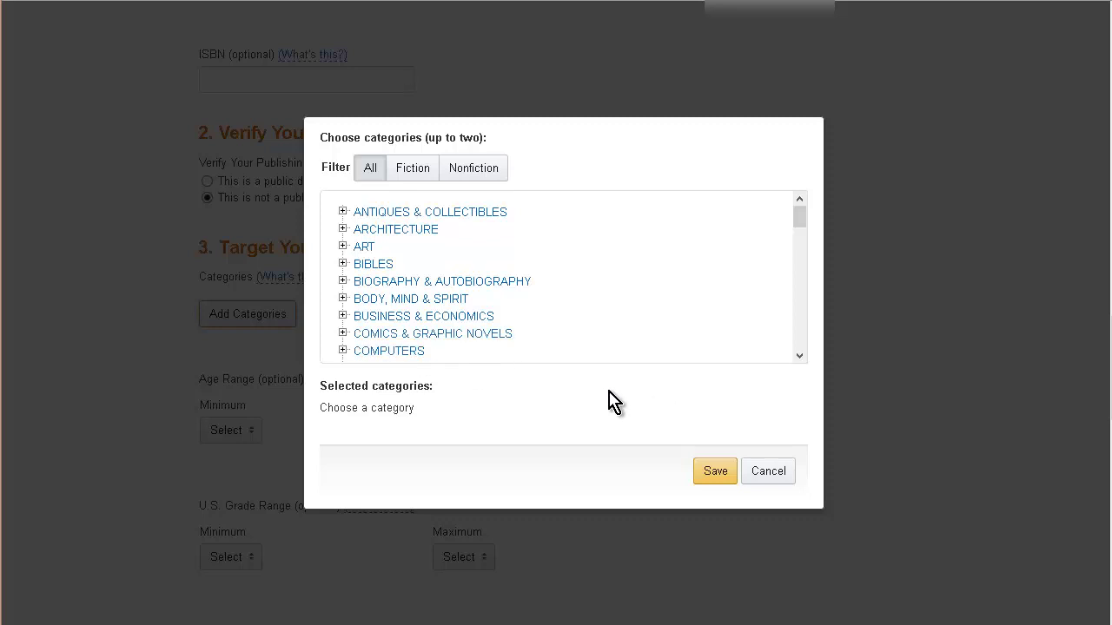
- Select SELF-HELP > General as a category for the book
{"action": "scroll", "coordinate": [613, 402], "scroll_direction": "down", "scroll_amount": 8}
{"action": "left_click", "coordinate": [343, 231]}
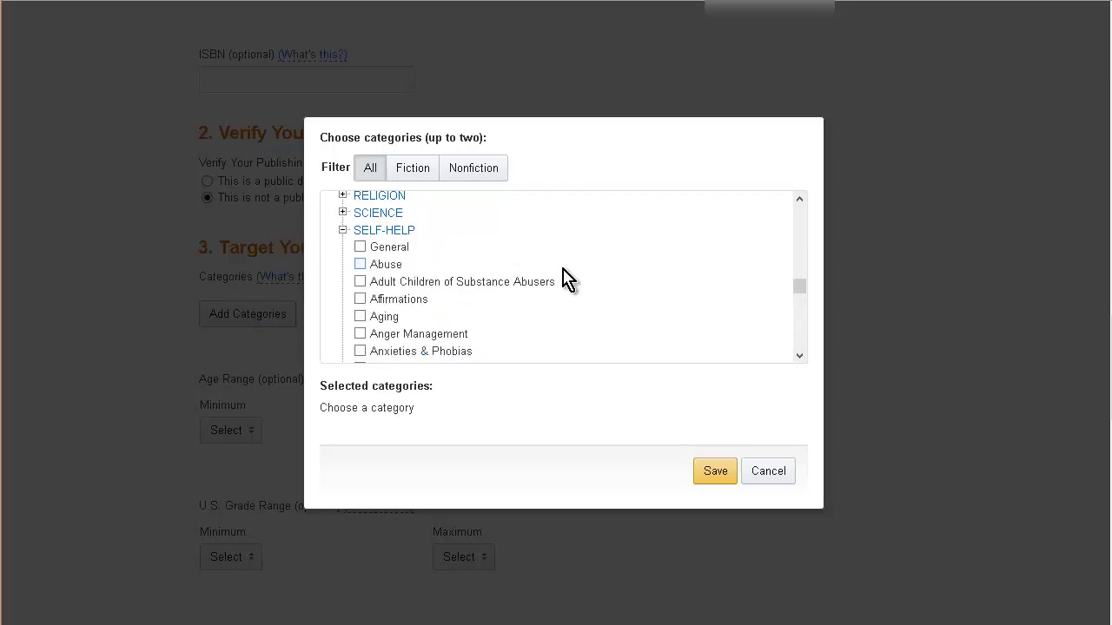
{"action": "left_click", "coordinate": [361, 247]}
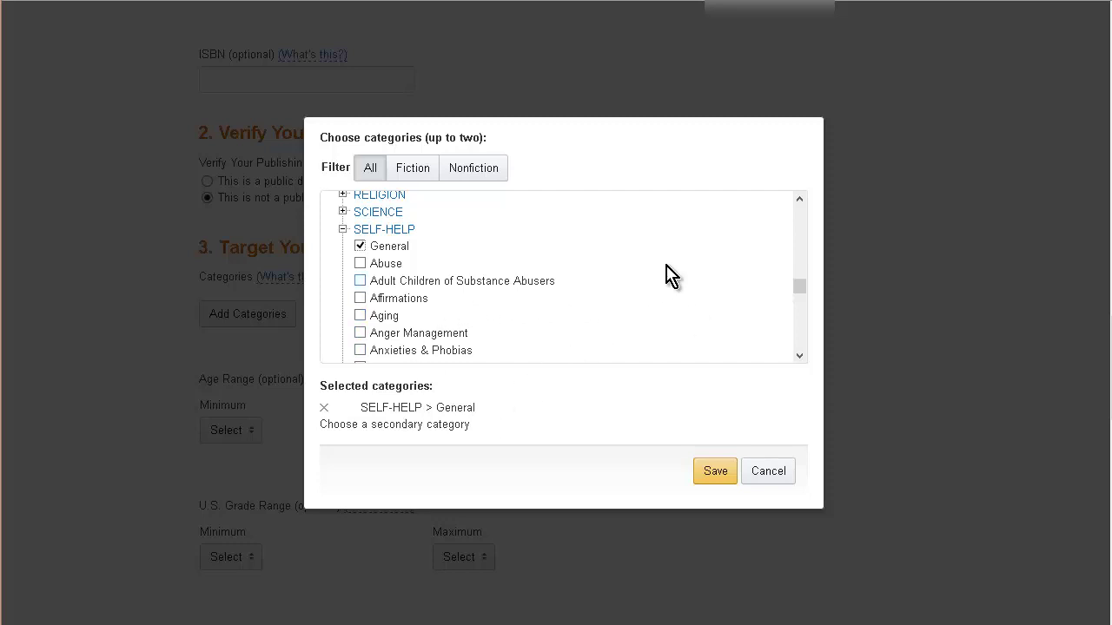
- Replace the selected category with LANGUAGE ARTS & DISCIPLINES > Reading Skills and save the selection
{"action": "left_click_drag", "start_coordinate": [798, 286], "coordinate": [800, 250]}
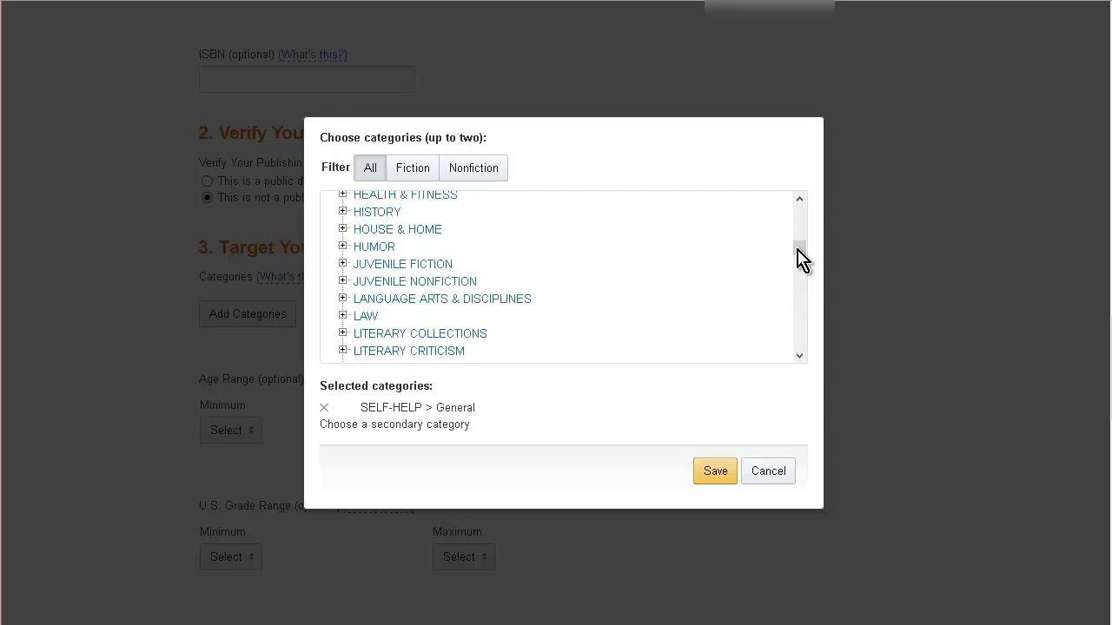
{"action": "left_click", "coordinate": [756, 258]}
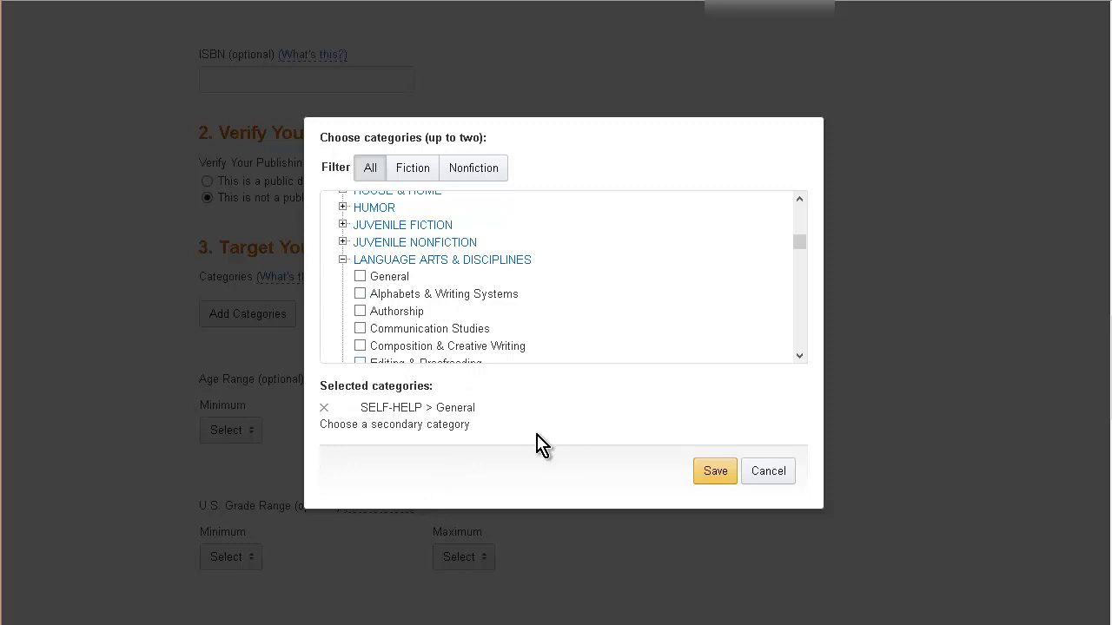
{"action": "left_click", "coordinate": [323, 407]}
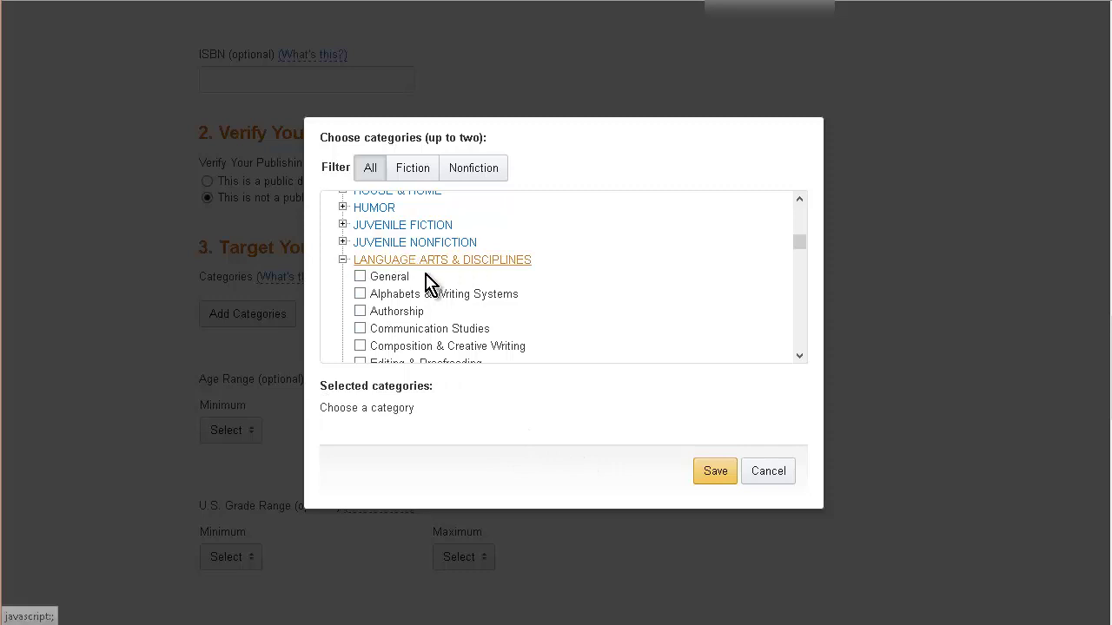
{"action": "scroll", "coordinate": [492, 291], "scroll_direction": "down", "scroll_amount": 1}
{"action": "scroll", "coordinate": [490, 283], "scroll_direction": "down", "scroll_amount": 8}
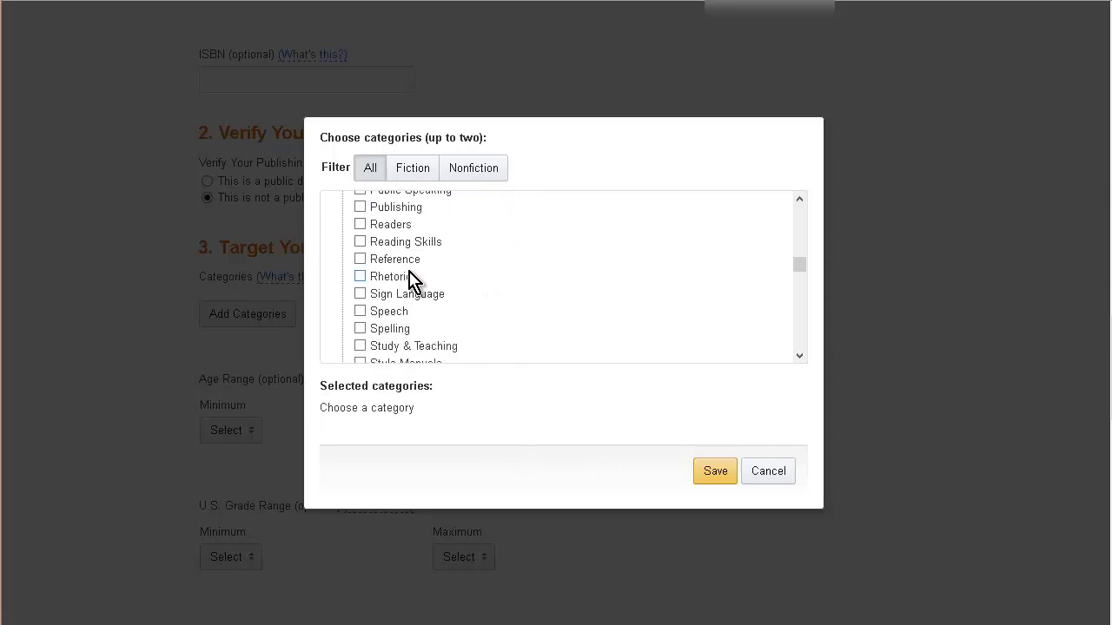
{"action": "left_click", "coordinate": [362, 242]}
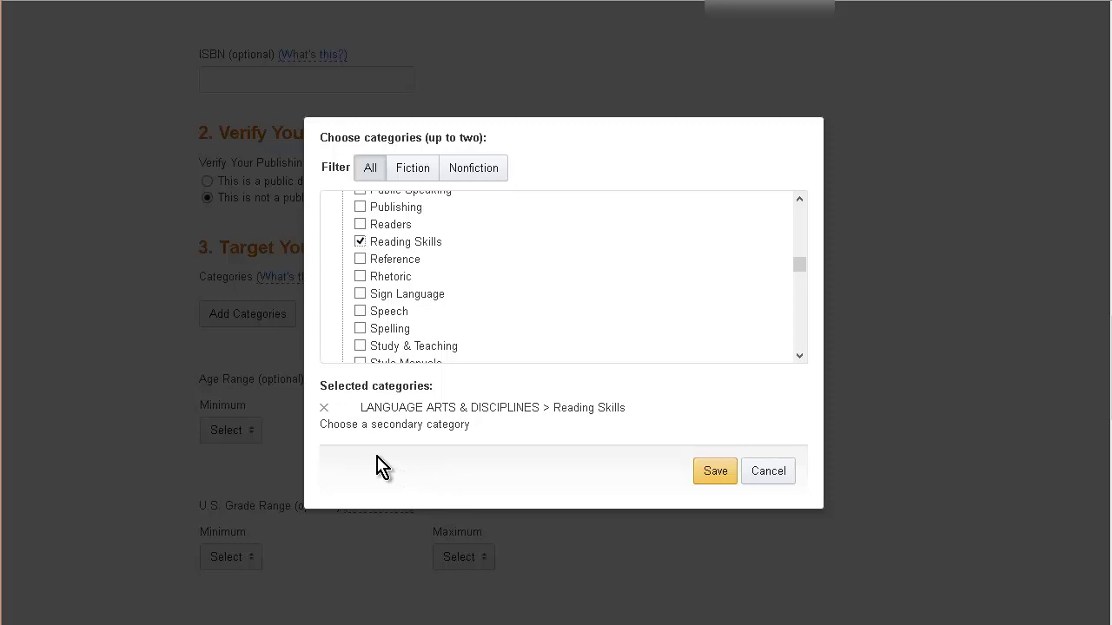
{"action": "left_click", "coordinate": [711, 471]}
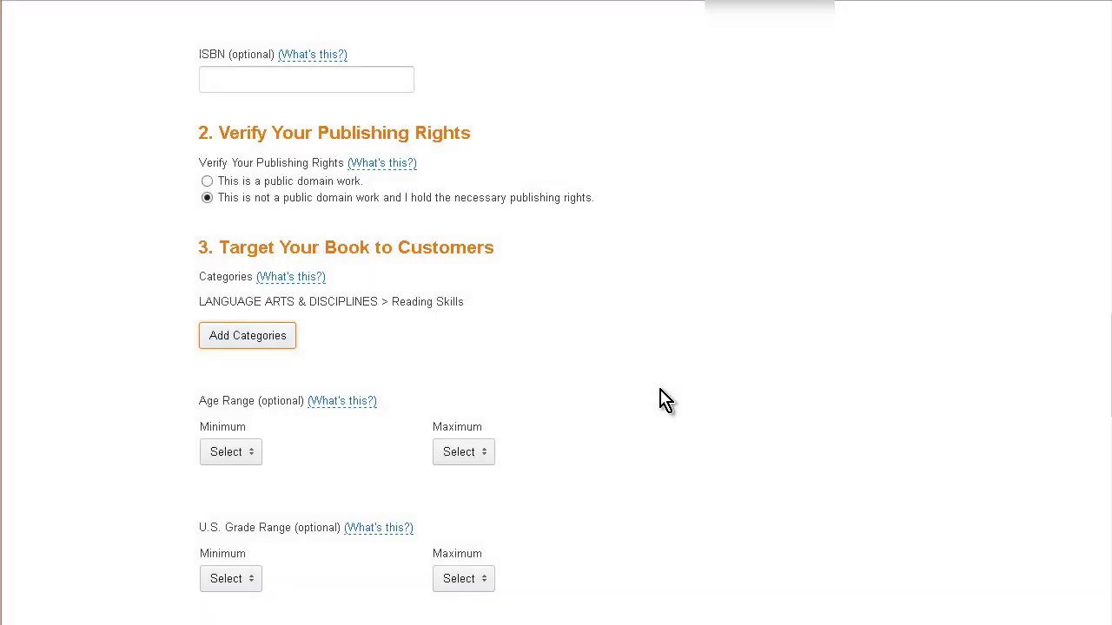
- Add SELF-HELP > General as the book's secondary category and save the selection
{"action": "left_click", "coordinate": [238, 345]}
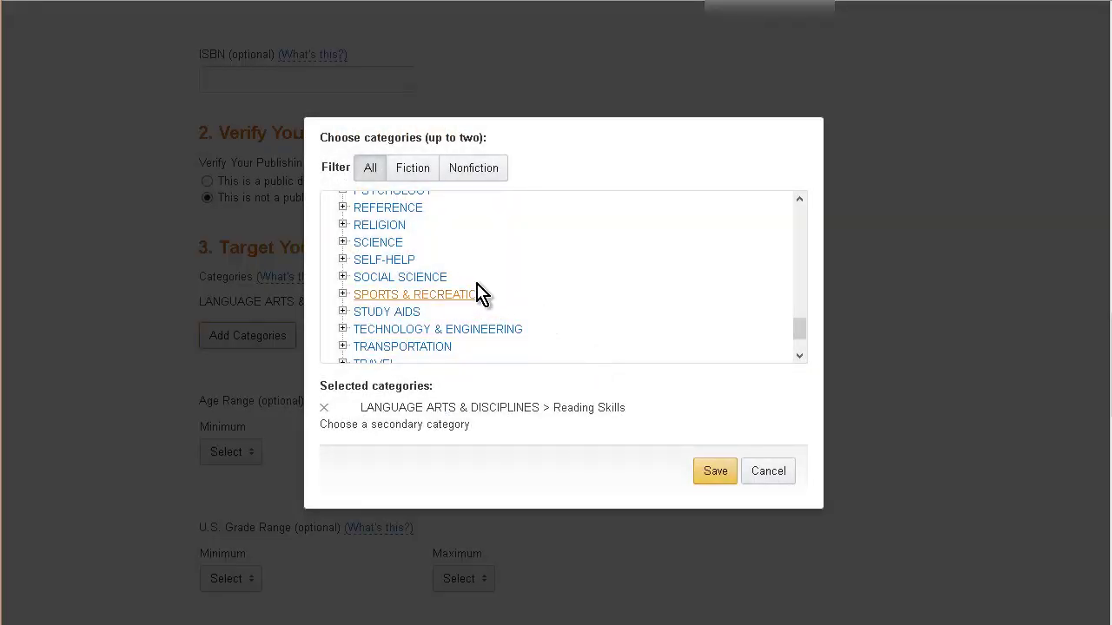
{"action": "scroll", "coordinate": [434, 291], "scroll_direction": "down", "scroll_amount": 2}
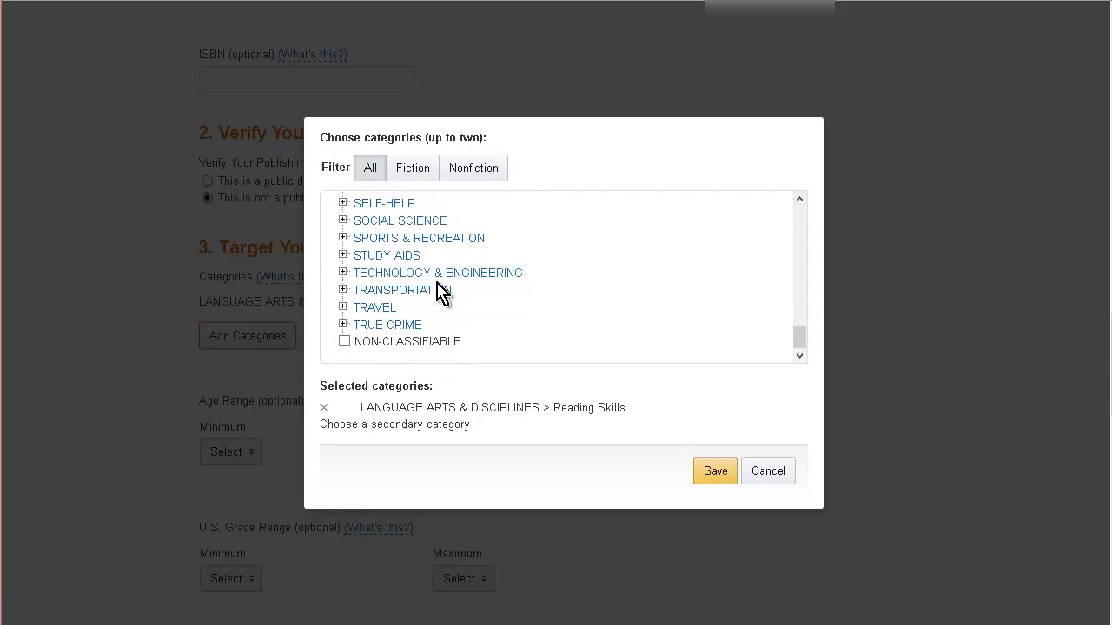
{"action": "scroll", "coordinate": [439, 291], "scroll_direction": "up", "scroll_amount": 1}
{"action": "scroll", "coordinate": [439, 291], "scroll_direction": "up", "scroll_amount": 1}
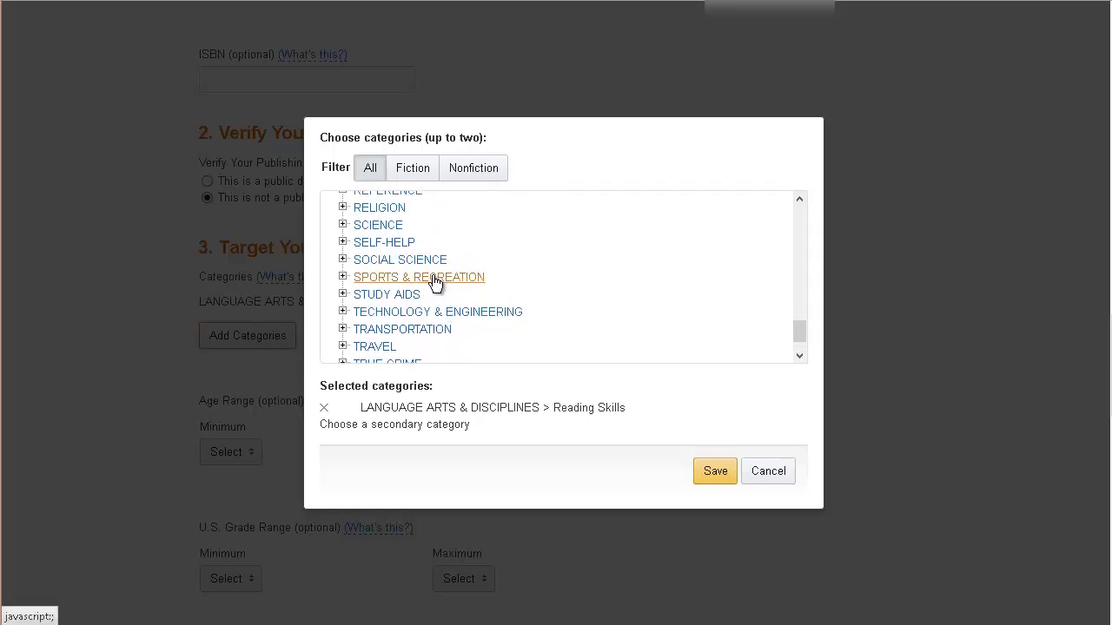
{"action": "left_click", "coordinate": [343, 243]}
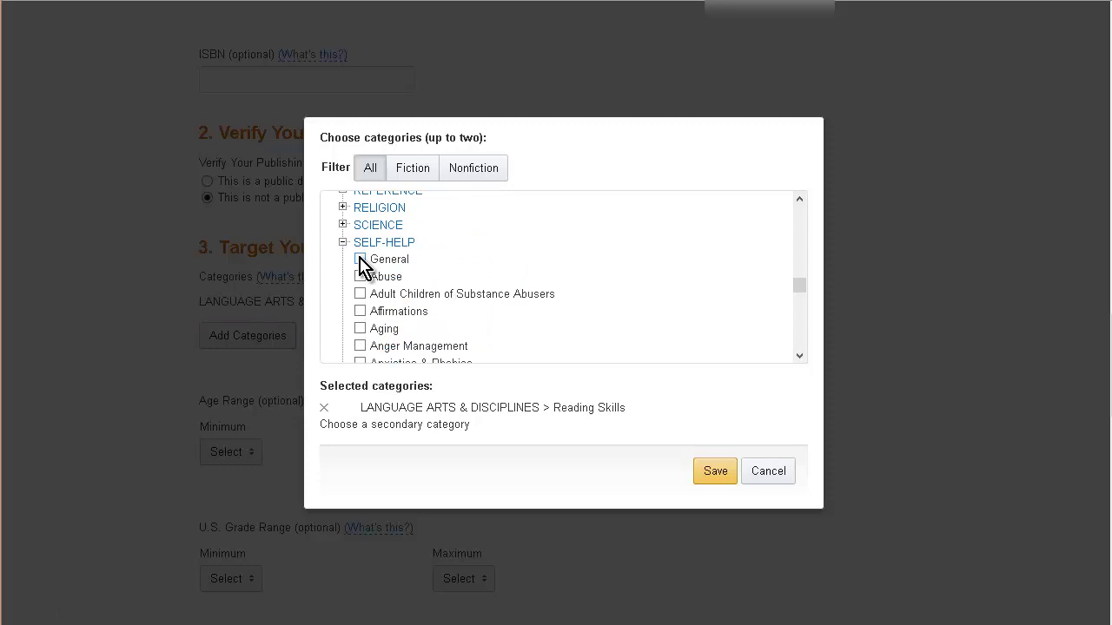
{"action": "left_click", "coordinate": [361, 259]}
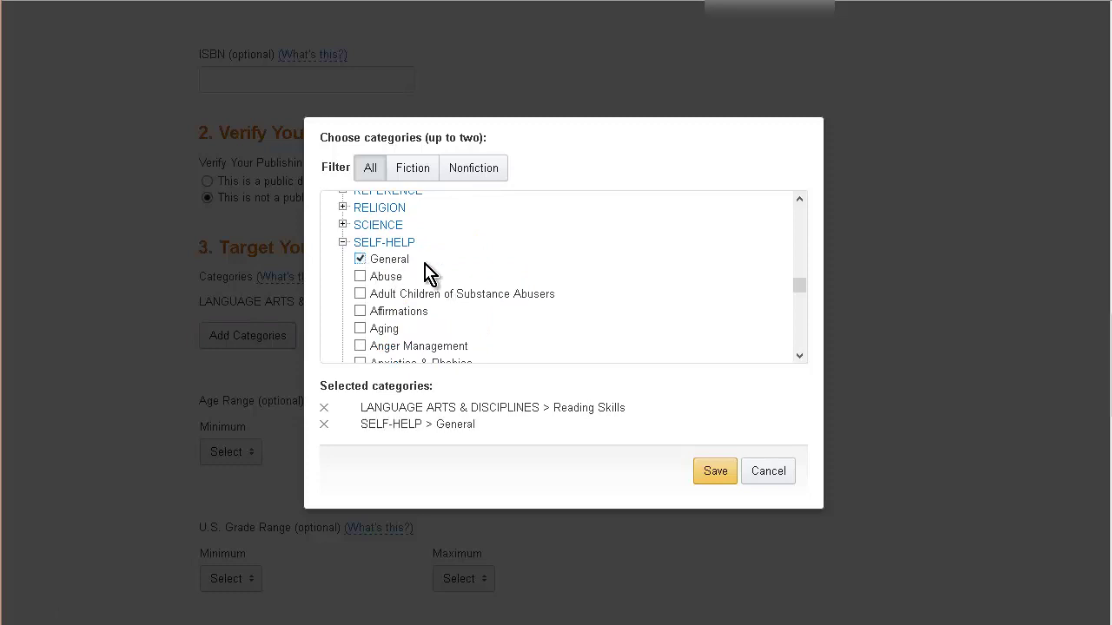
{"action": "left_click", "coordinate": [712, 461]}
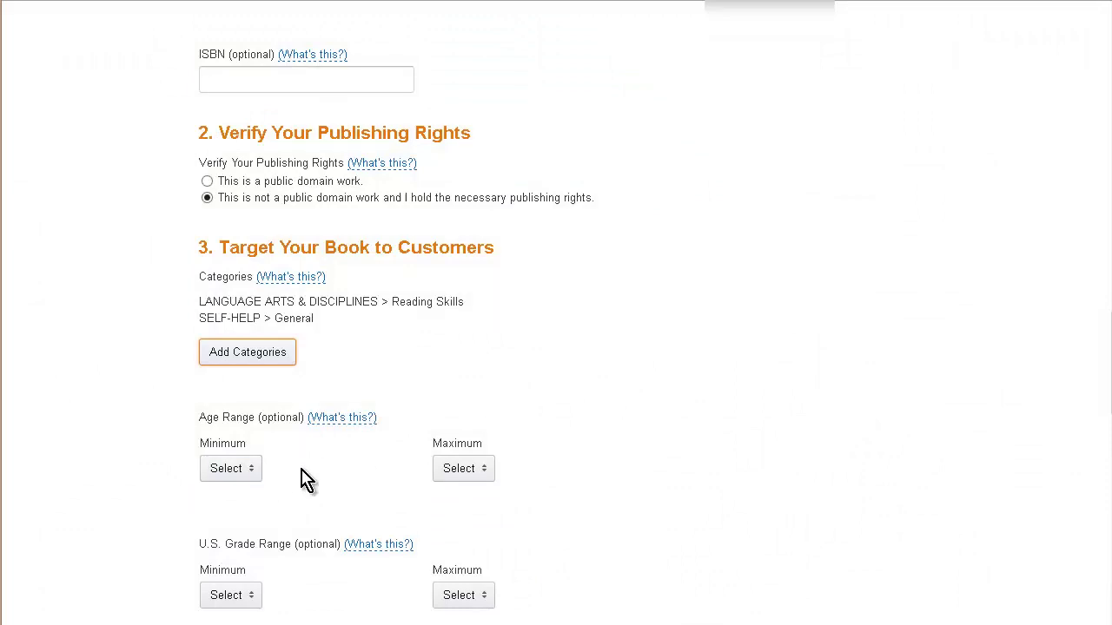
- Look up the explanation of the optional U.S. Grade Range setting
{"action": "scroll", "coordinate": [343, 467], "scroll_direction": "down", "scroll_amount": 2}
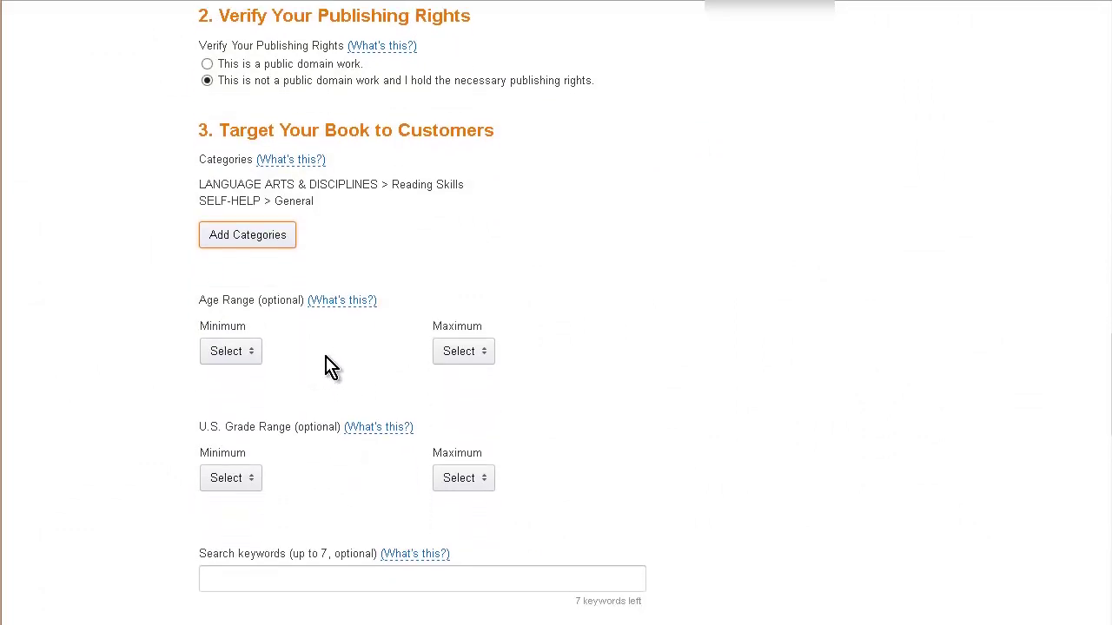
{"action": "scroll", "coordinate": [325, 360], "scroll_direction": "down", "scroll_amount": 3}
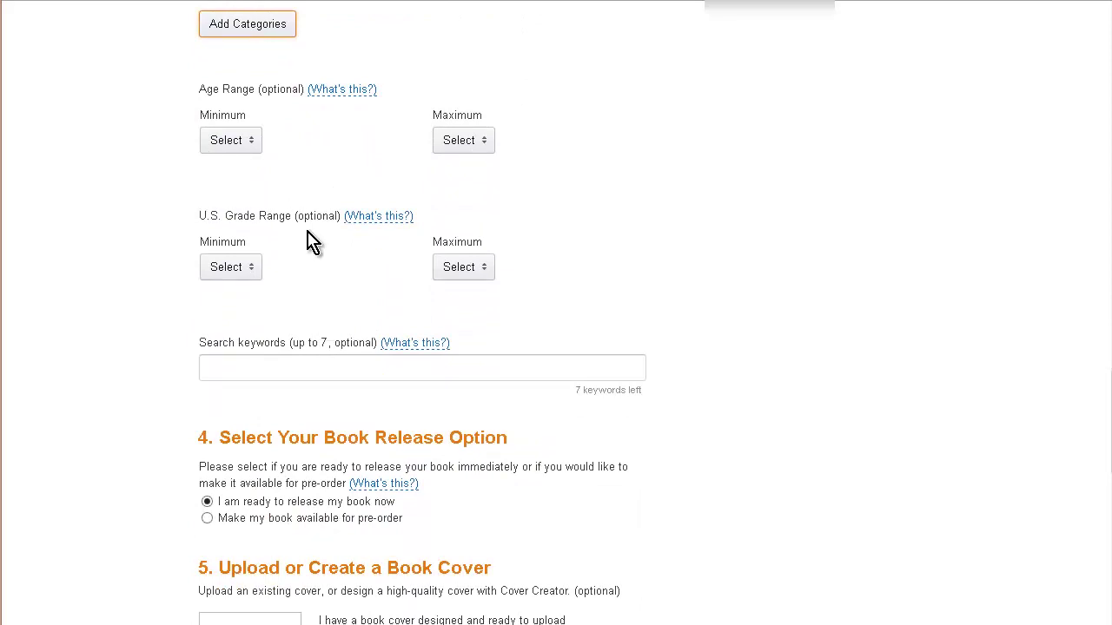
{"action": "left_click", "coordinate": [374, 224]}
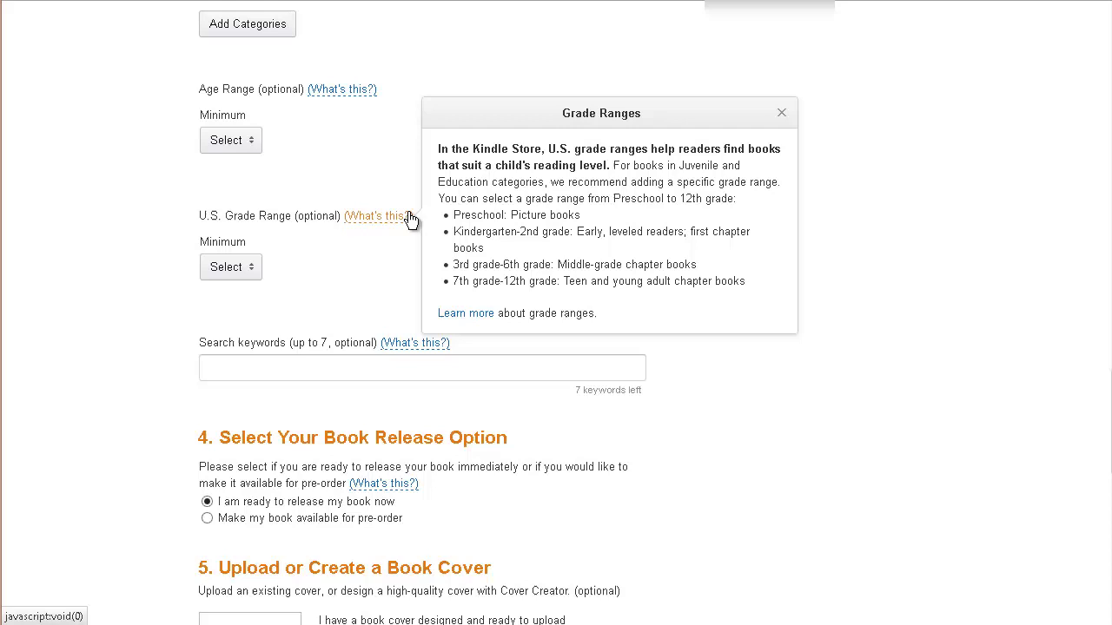
{"action": "scroll", "coordinate": [372, 266], "scroll_direction": "down", "scroll_amount": 3}
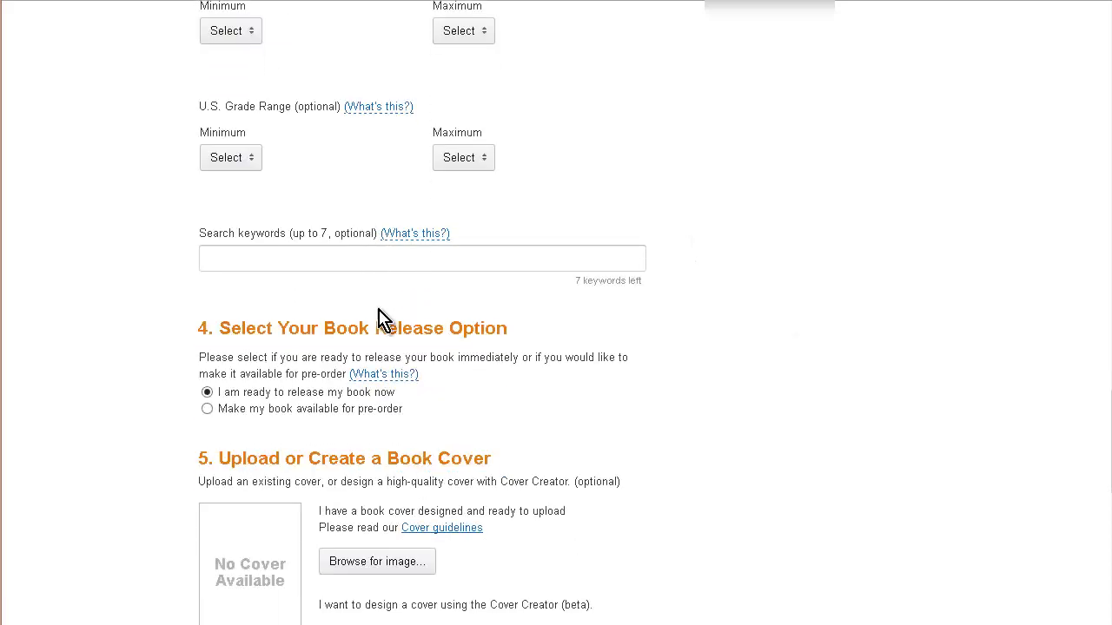
- Enter "speed reading, read faster" as the book's search keywords
{"action": "left_click", "coordinate": [218, 258]}
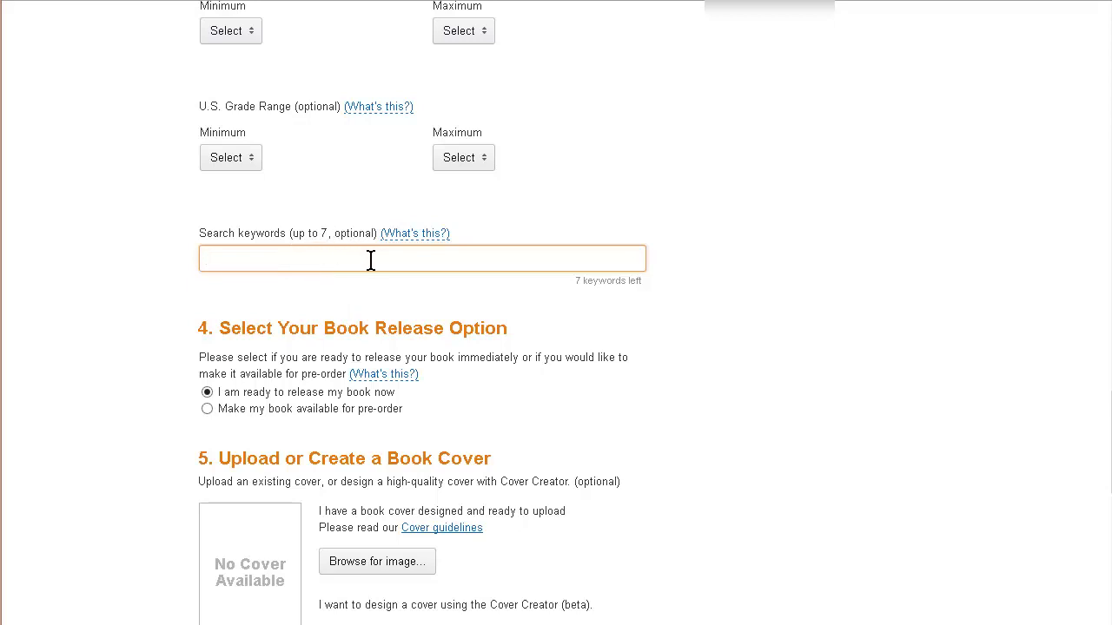
{"action": "type", "text": "speed reading, read faster"}
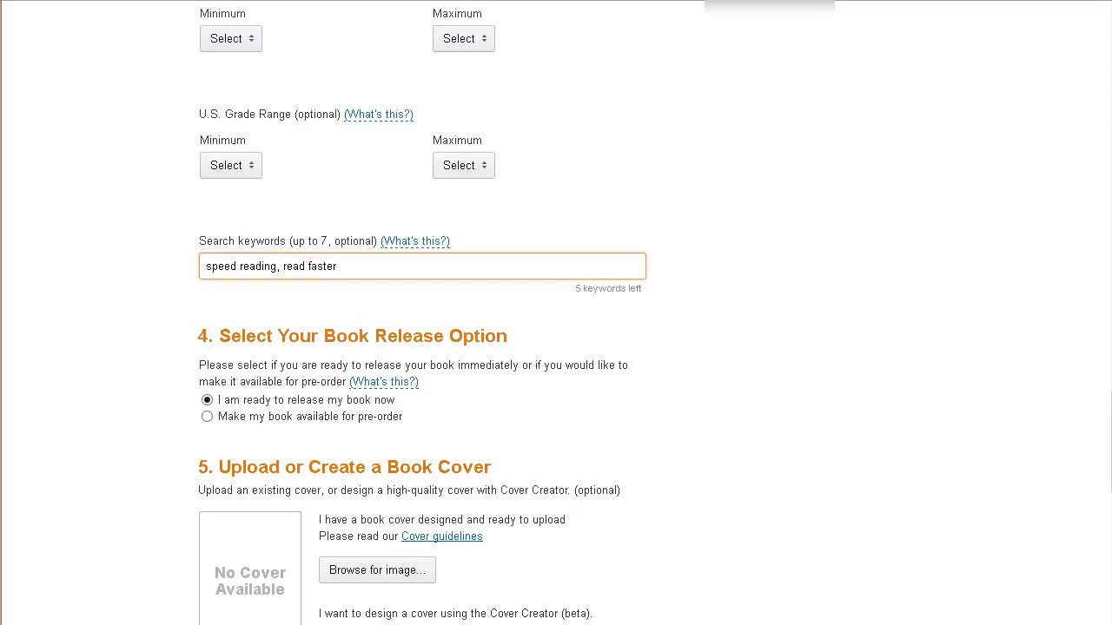
- Upload marketingcover.jpg as the book cover, saving the changes to the book information when asked
{"action": "scroll", "coordinate": [357, 279], "scroll_direction": "down", "scroll_amount": 3}
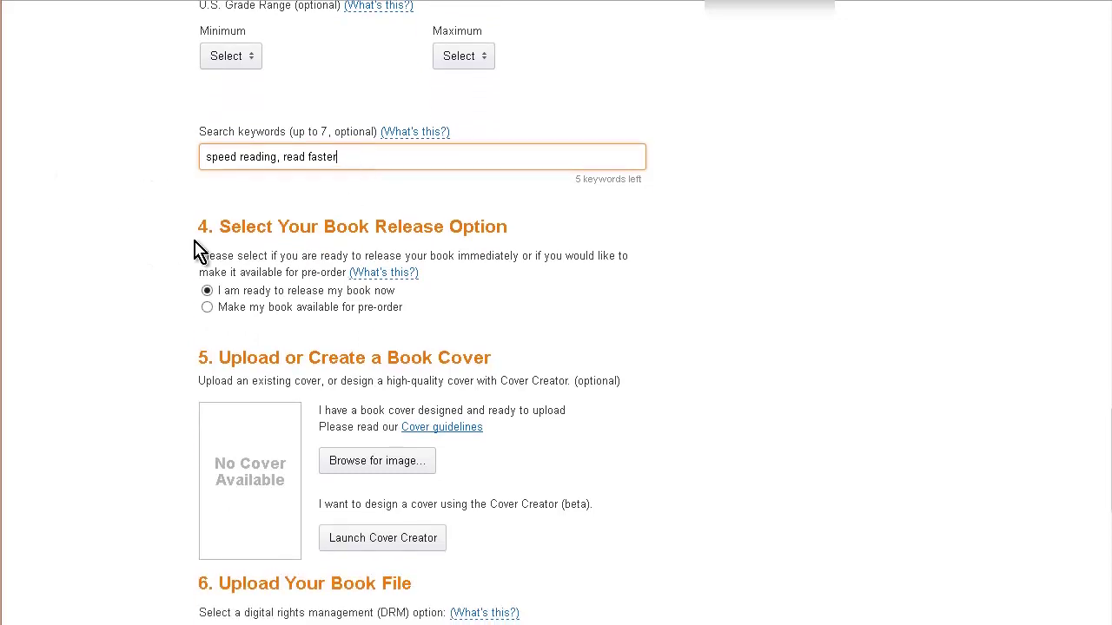
{"action": "scroll", "coordinate": [432, 248], "scroll_direction": "down", "scroll_amount": 3}
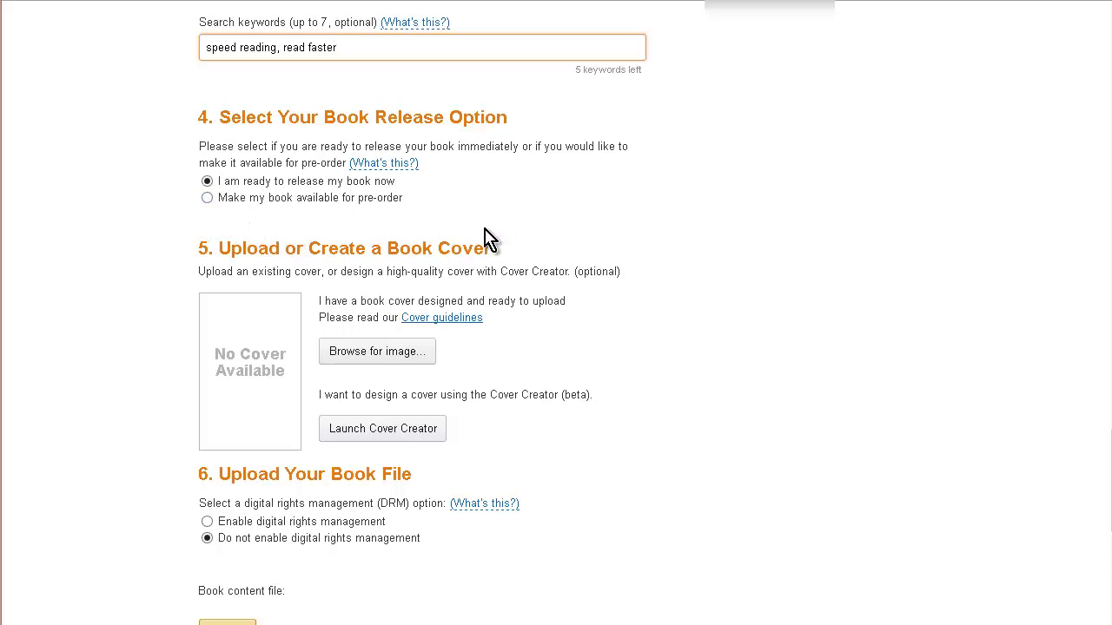
{"action": "scroll", "coordinate": [223, 236], "scroll_direction": "down", "scroll_amount": 3}
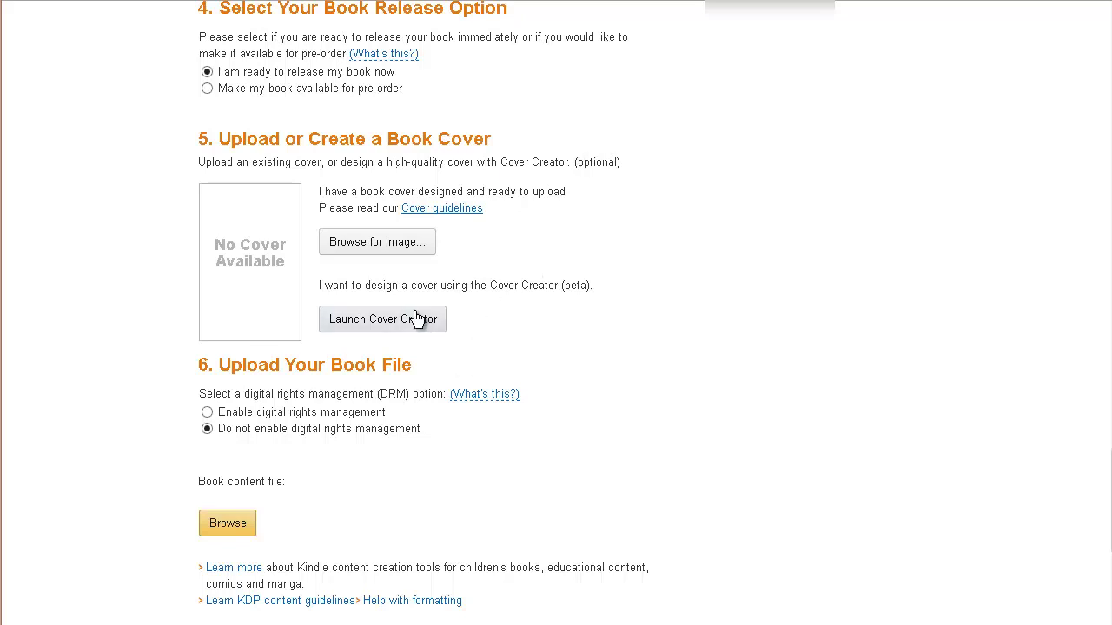
{"action": "left_click", "coordinate": [392, 252]}
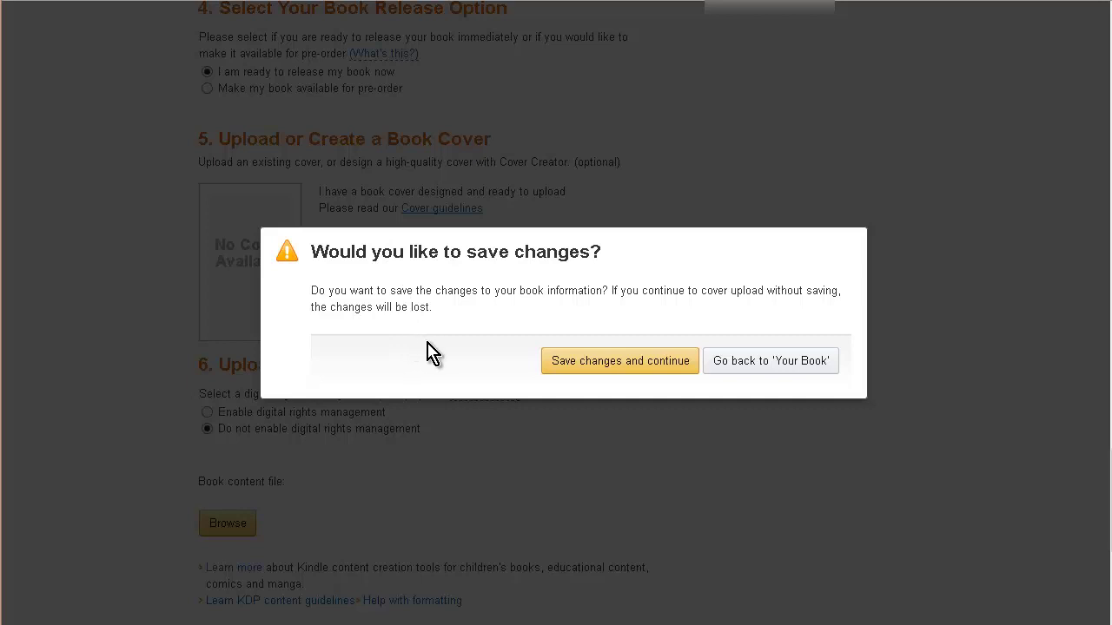
{"action": "left_click", "coordinate": [611, 369]}
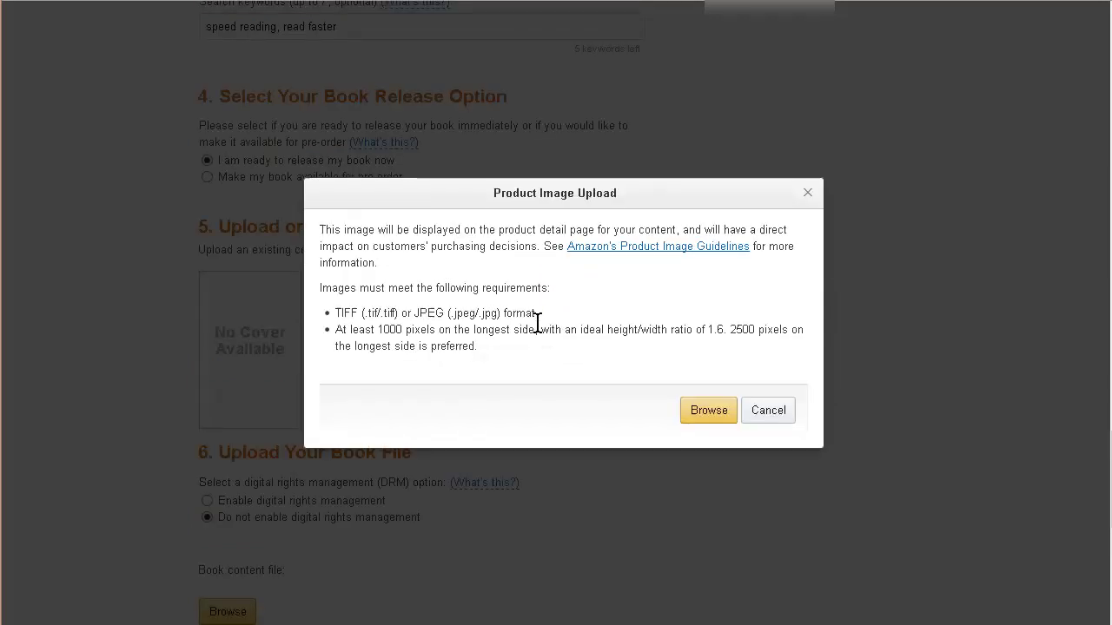
{"action": "left_click", "coordinate": [709, 413]}
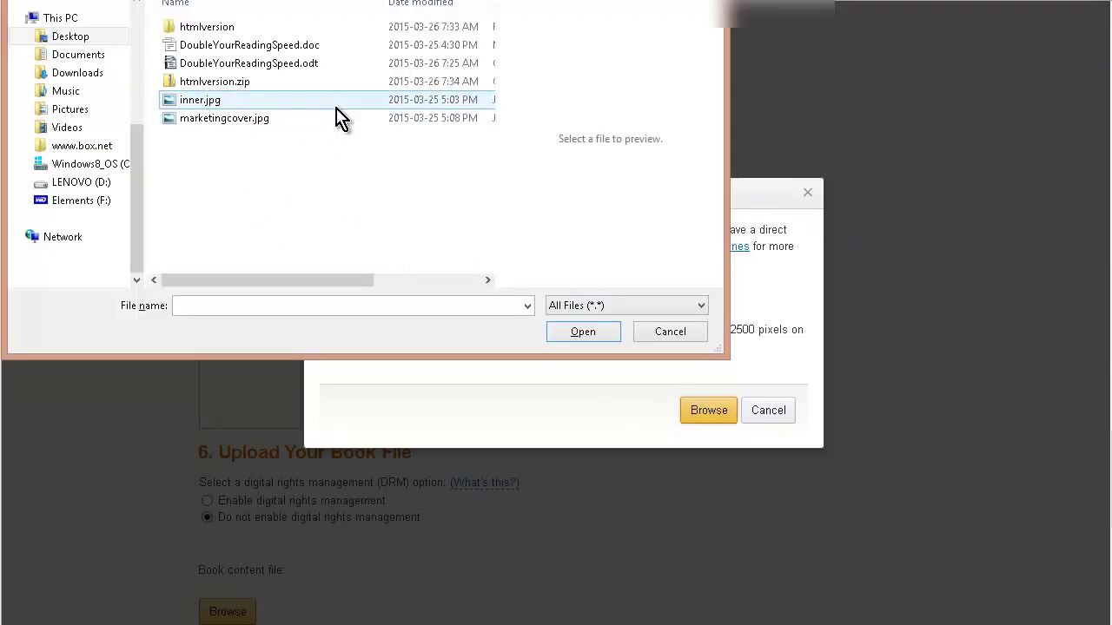
{"action": "left_click", "coordinate": [271, 120]}
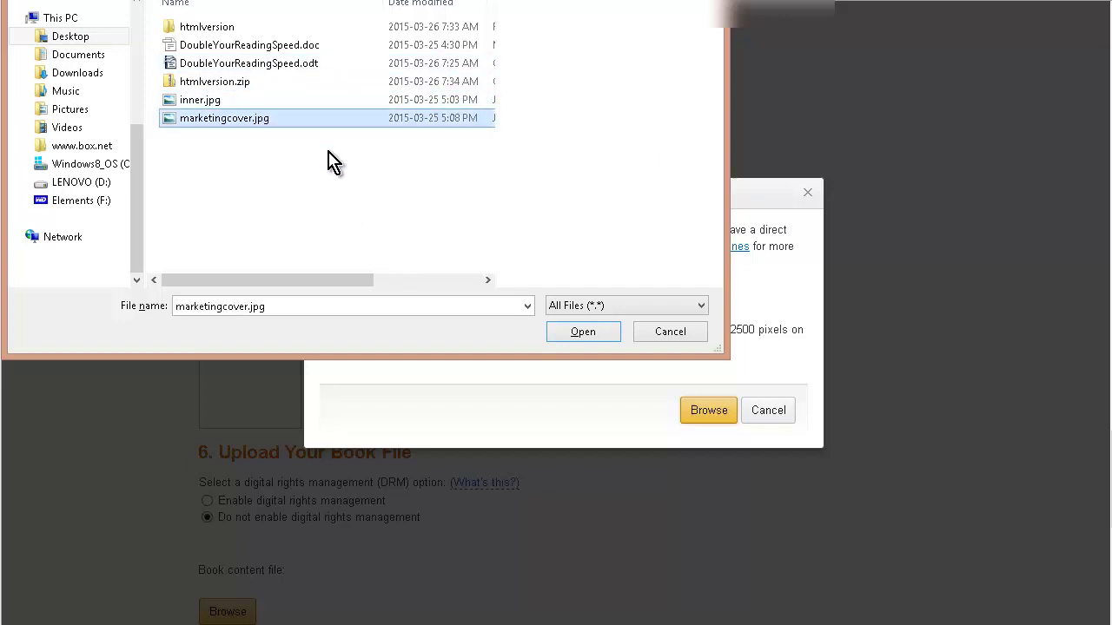
{"action": "left_click", "coordinate": [582, 332]}
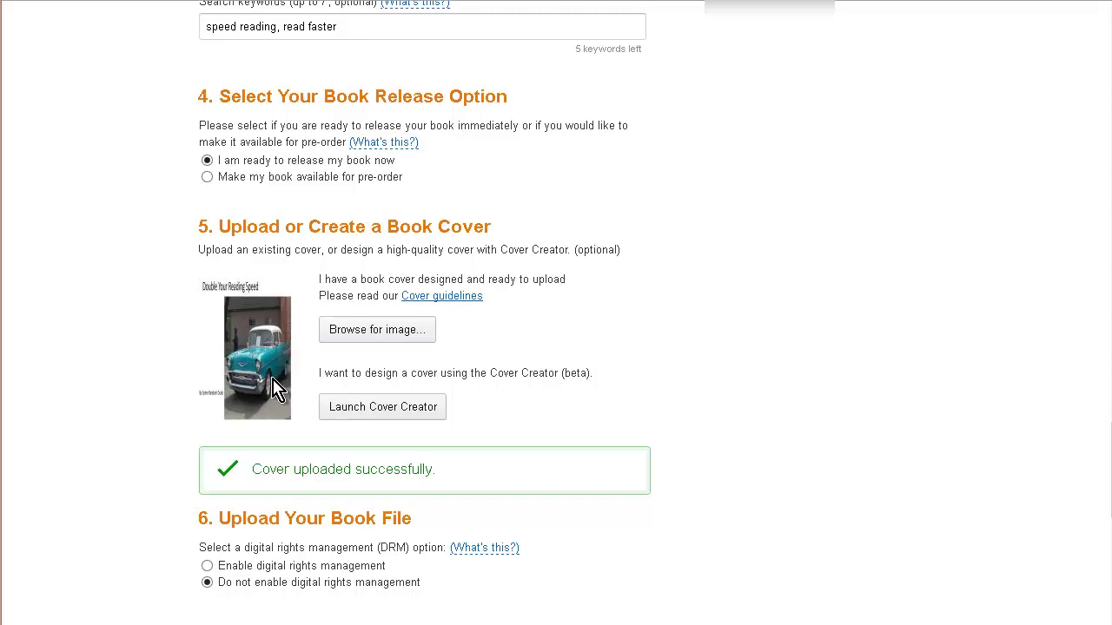
- Look up the explanation of the digital rights management (DRM) option
{"action": "scroll", "coordinate": [317, 308], "scroll_direction": "down", "scroll_amount": 1}
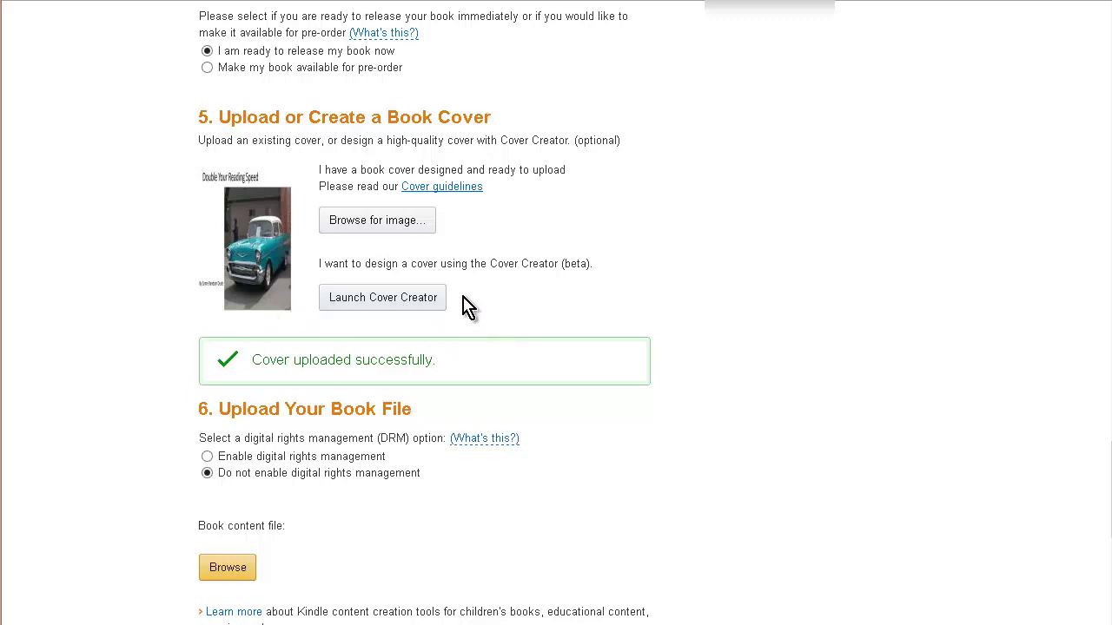
{"action": "scroll", "coordinate": [475, 318], "scroll_direction": "down", "scroll_amount": 1}
{"action": "scroll", "coordinate": [474, 318], "scroll_direction": "down", "scroll_amount": 1}
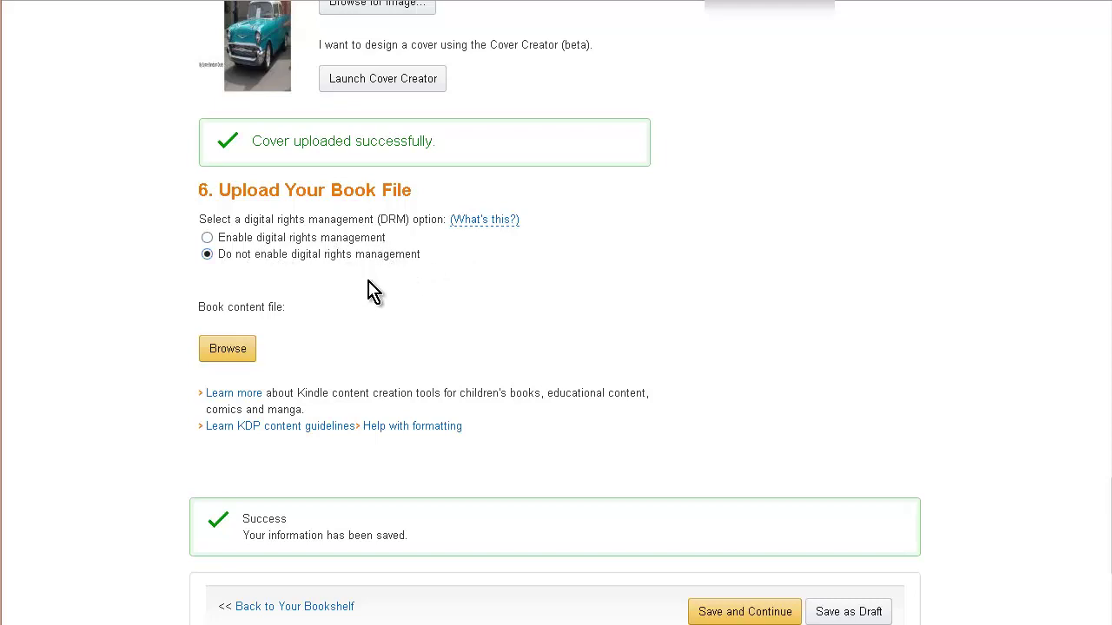
{"action": "left_click", "coordinate": [480, 223]}
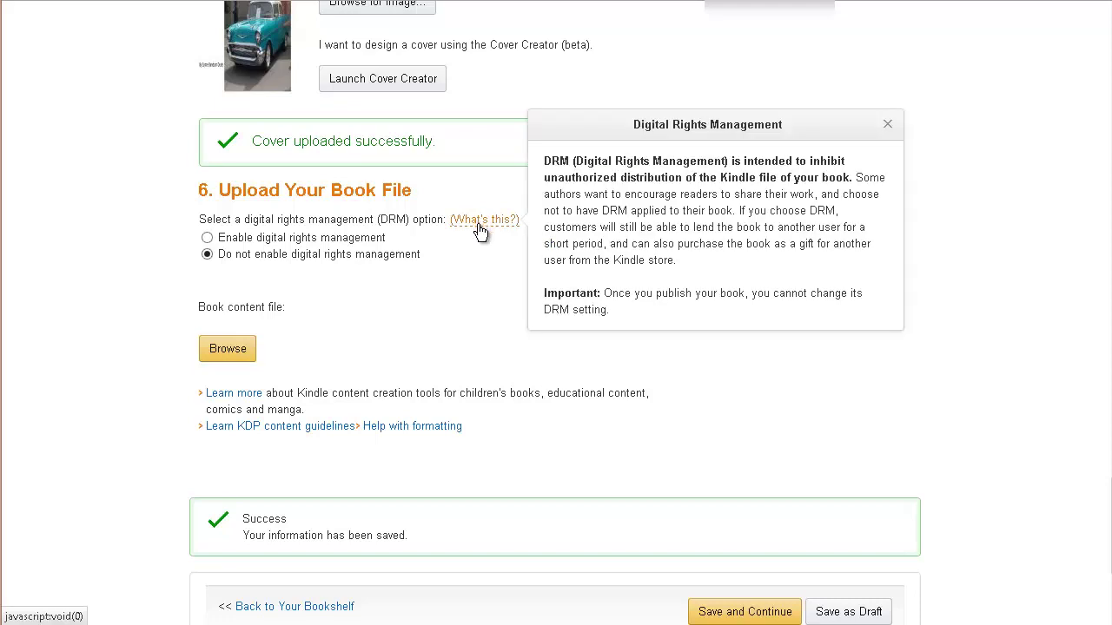
- Leave digital rights management disabled, upload htmlversion.zip as the book content file, and save to continue to Rights & Pricing
{"action": "left_click", "coordinate": [207, 237]}
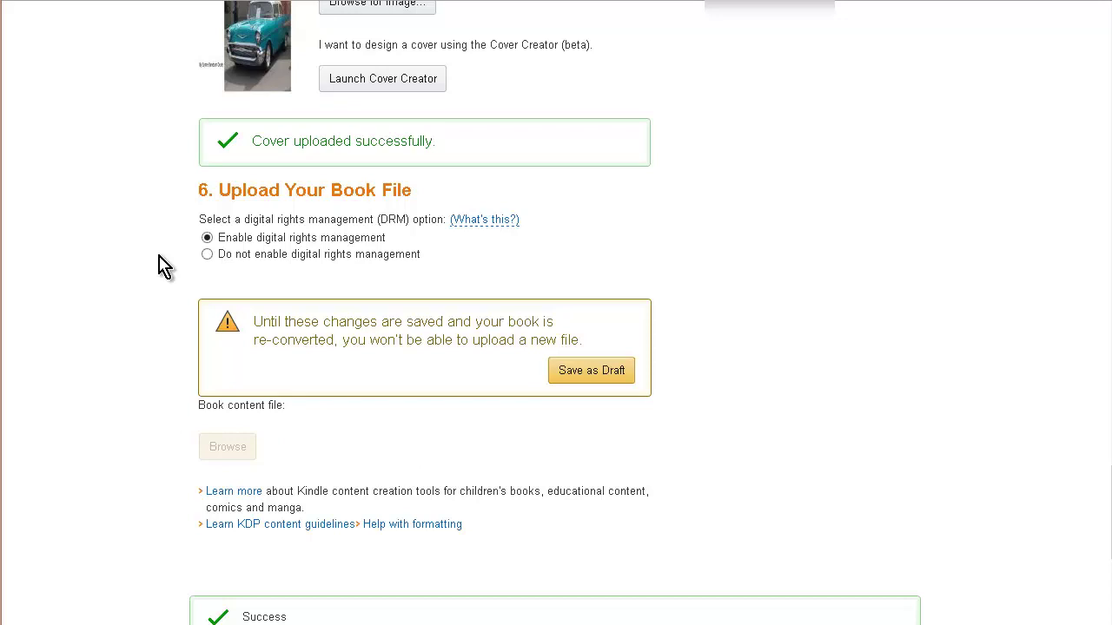
{"action": "left_click", "coordinate": [207, 255]}
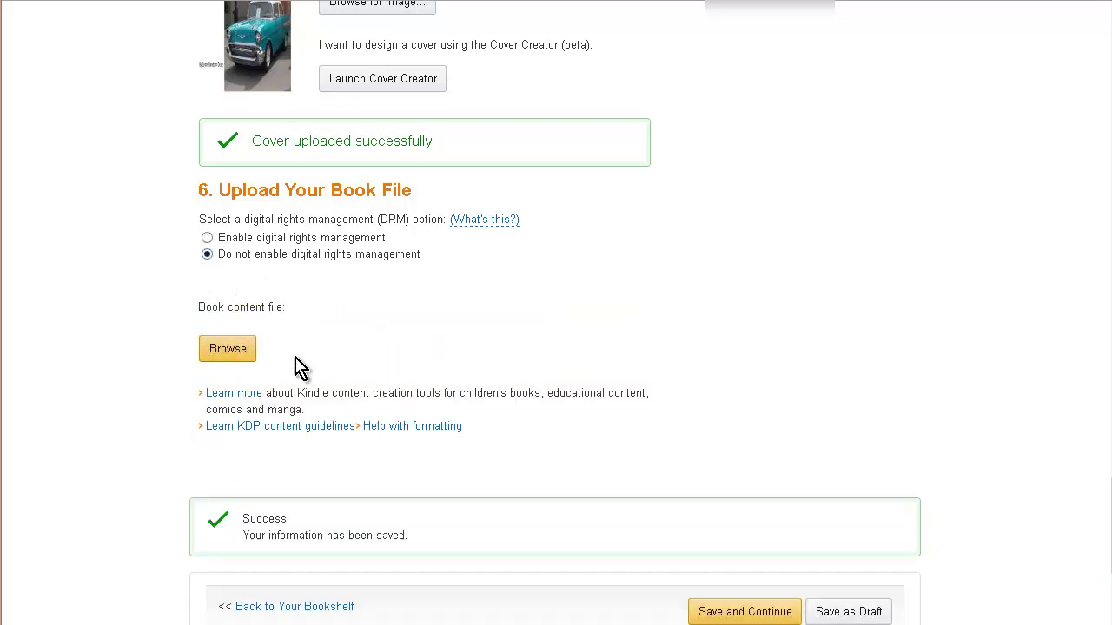
{"action": "left_click", "coordinate": [226, 349]}
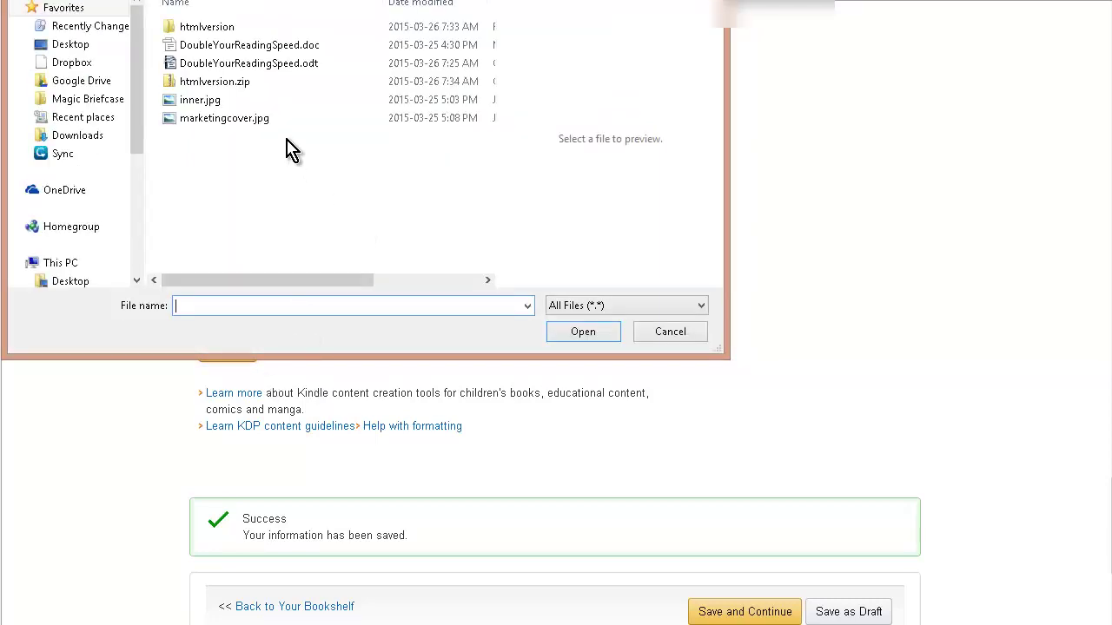
{"action": "left_click", "coordinate": [250, 84]}
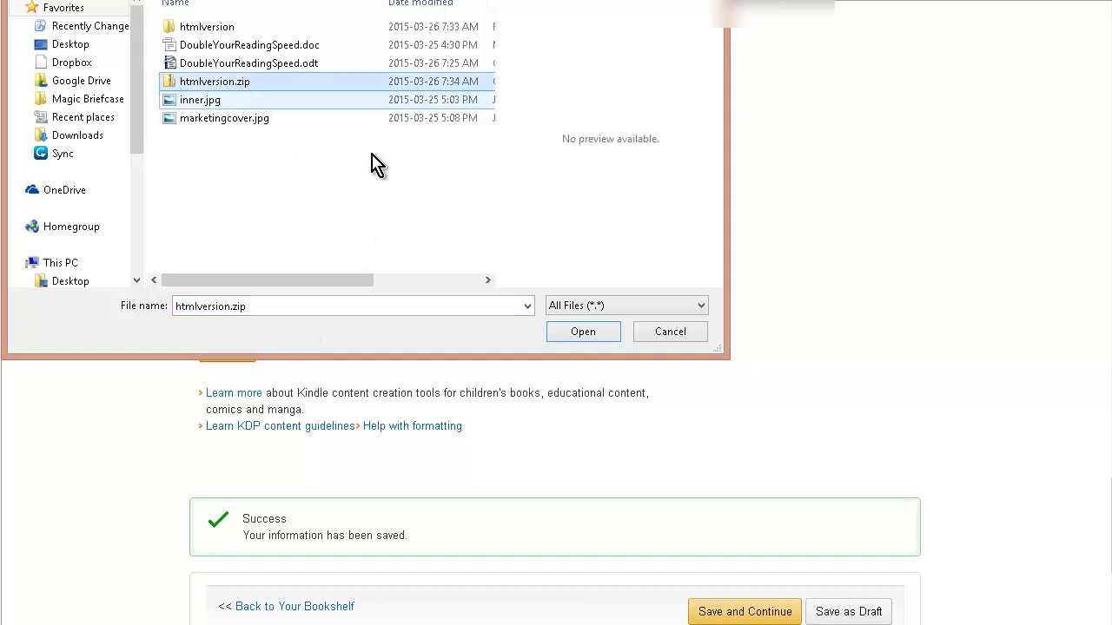
{"action": "left_click", "coordinate": [594, 335]}
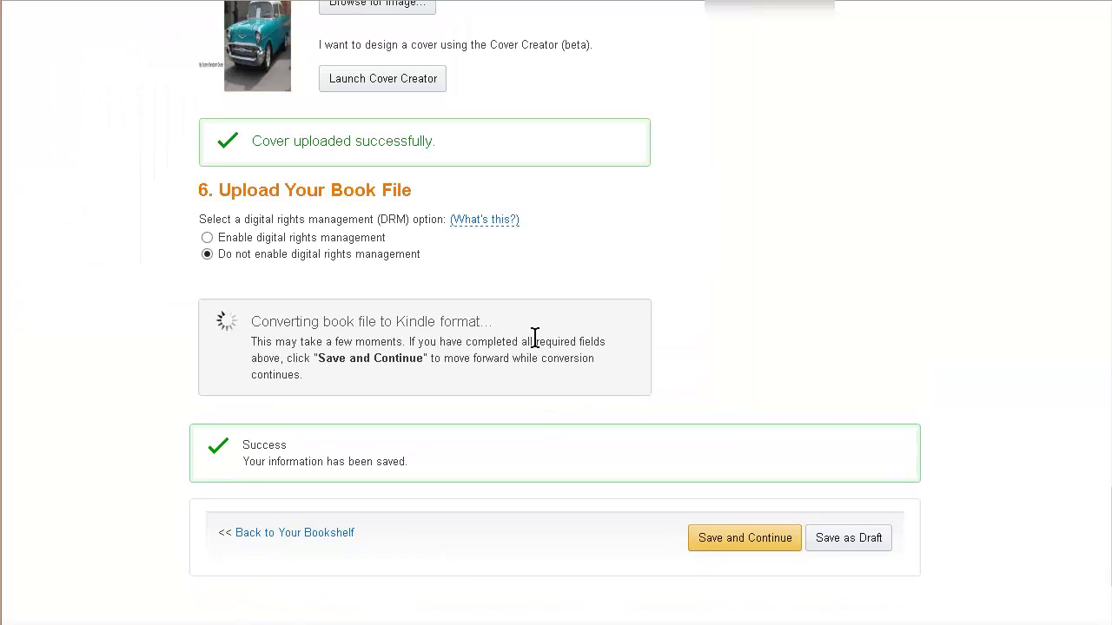
{"action": "left_click", "coordinate": [744, 539]}
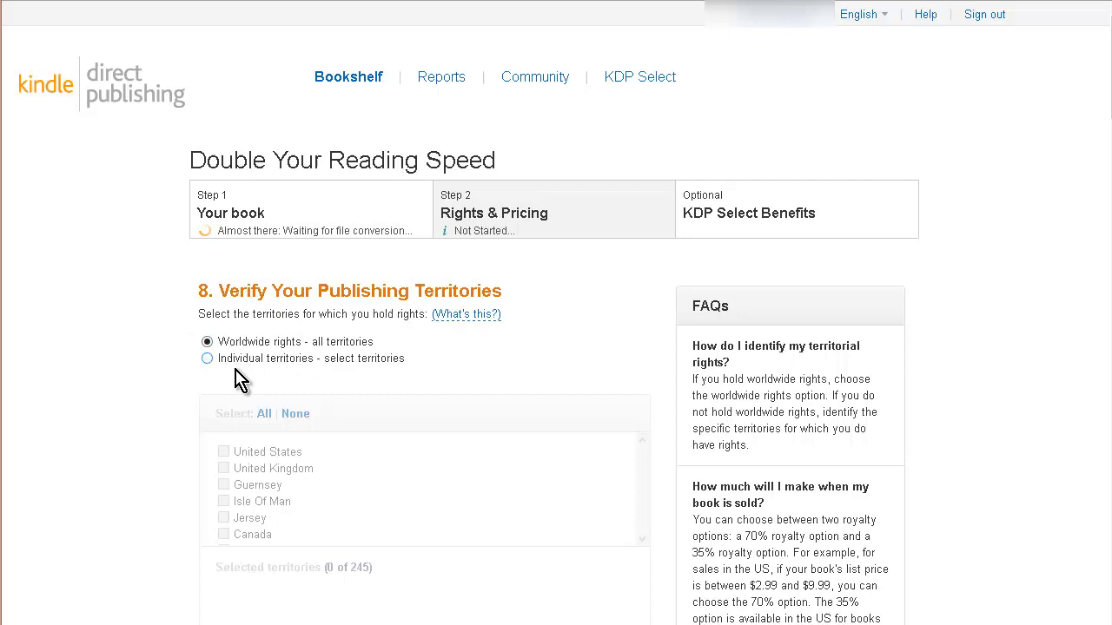
- Keep worldwide rights for all territories and select the 70% Royalty option for the book
{"action": "scroll", "coordinate": [342, 398], "scroll_direction": "down", "scroll_amount": 1}
{"action": "scroll", "coordinate": [342, 398], "scroll_direction": "down", "scroll_amount": 3}
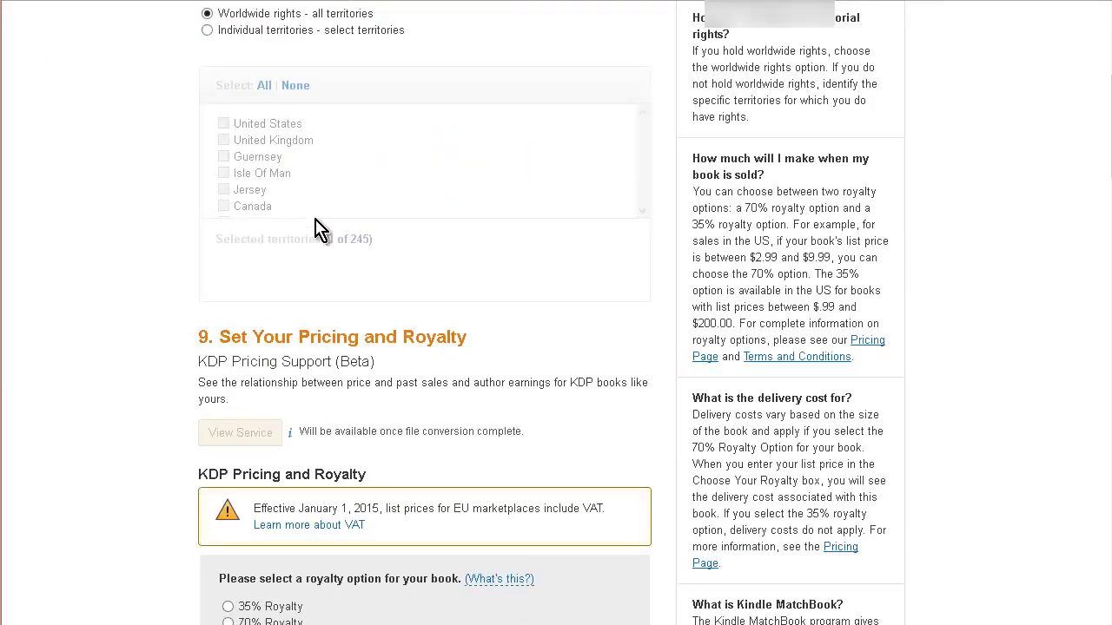
{"action": "scroll", "coordinate": [391, 291], "scroll_direction": "down", "scroll_amount": 3}
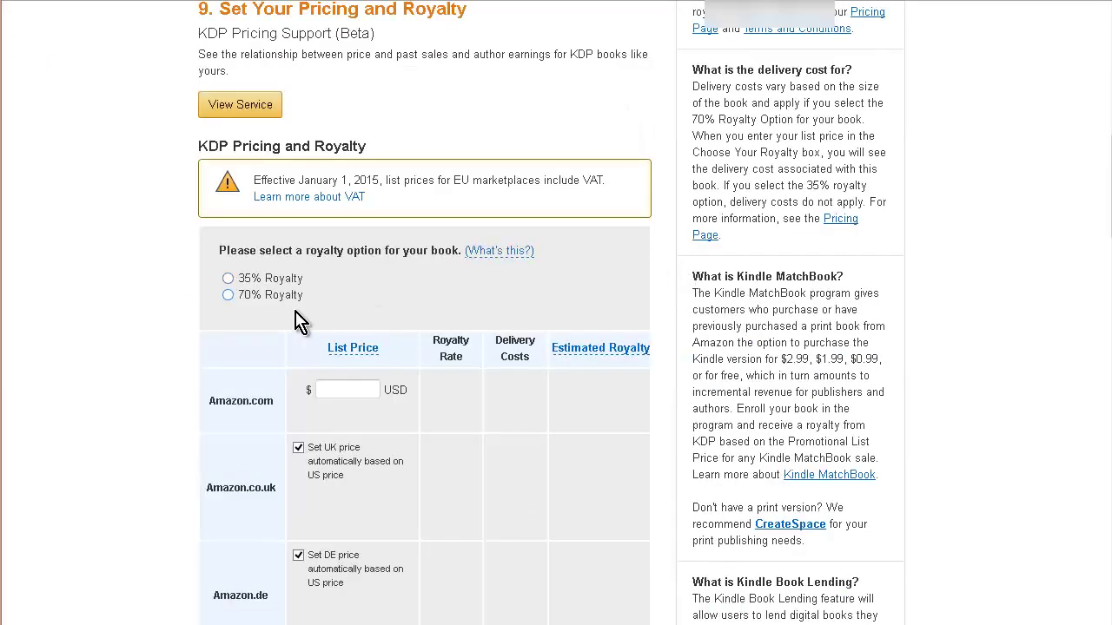
{"action": "left_click", "coordinate": [229, 296]}
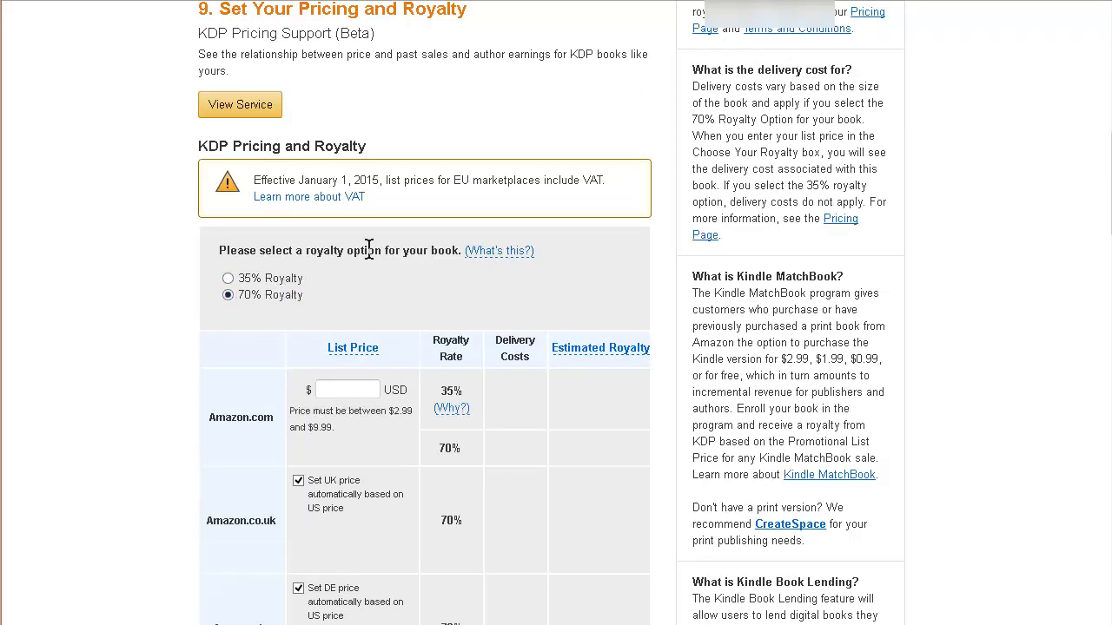
- Look over the pricing rows for the Amazon marketplaces and try the 35% Royalty option
{"action": "scroll", "coordinate": [374, 248], "scroll_direction": "down", "scroll_amount": 1}
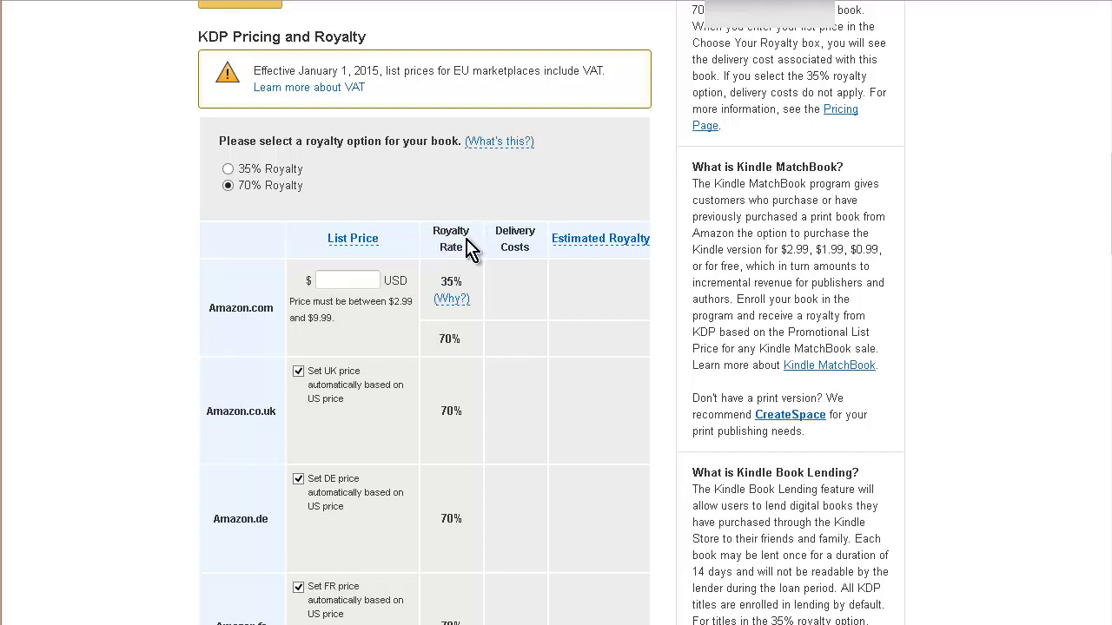
{"action": "scroll", "coordinate": [379, 387], "scroll_direction": "down", "scroll_amount": 3}
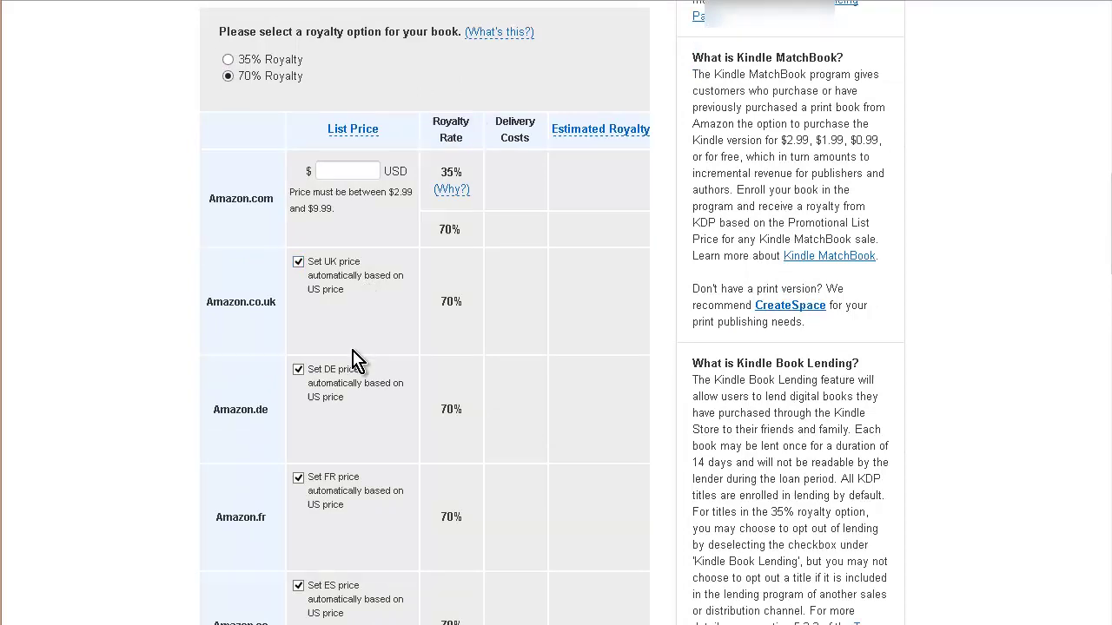
{"action": "scroll", "coordinate": [367, 384], "scroll_direction": "down", "scroll_amount": 3}
{"action": "scroll", "coordinate": [377, 396], "scroll_direction": "down", "scroll_amount": 4}
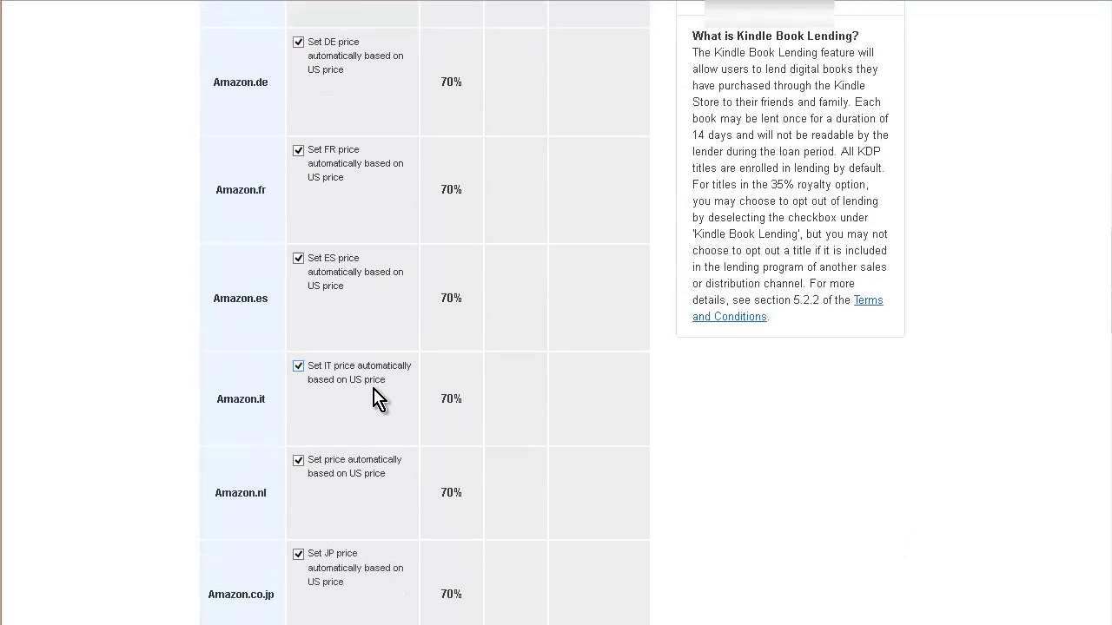
{"action": "scroll", "coordinate": [382, 390], "scroll_direction": "up", "scroll_amount": 12}
{"action": "scroll", "coordinate": [378, 365], "scroll_direction": "down", "scroll_amount": 3}
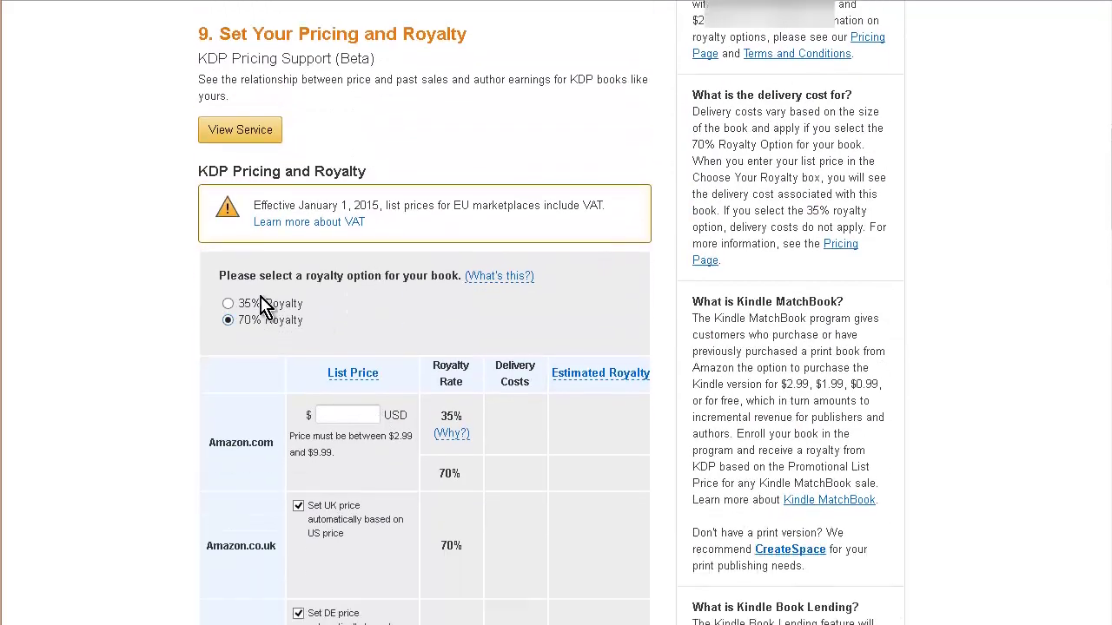
{"action": "left_click", "coordinate": [228, 279]}
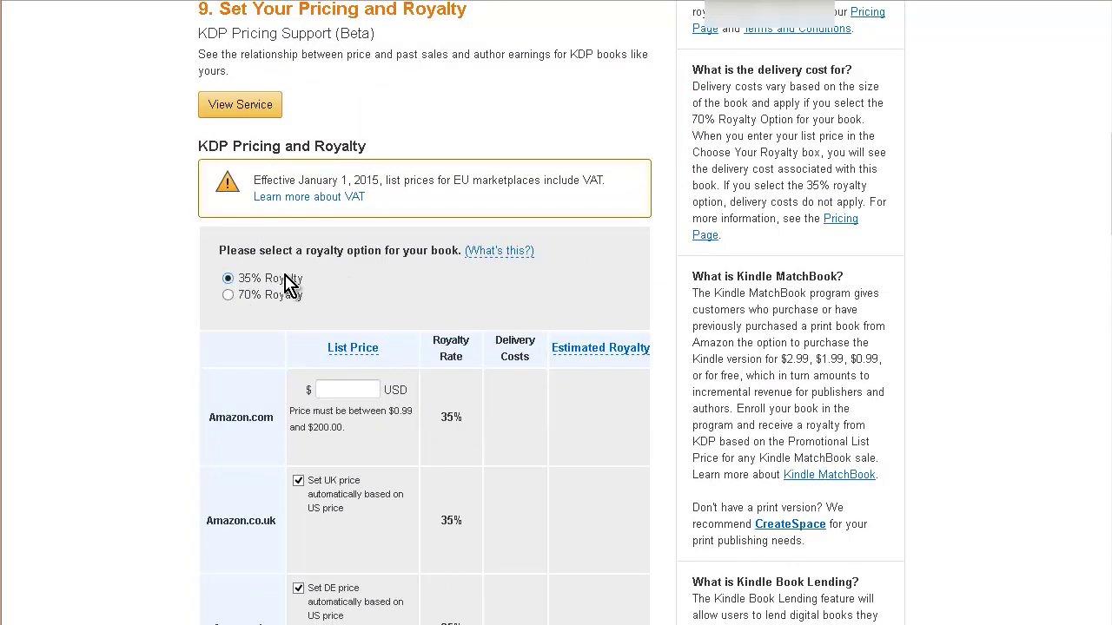
{"action": "scroll", "coordinate": [368, 286], "scroll_direction": "down", "scroll_amount": 3}
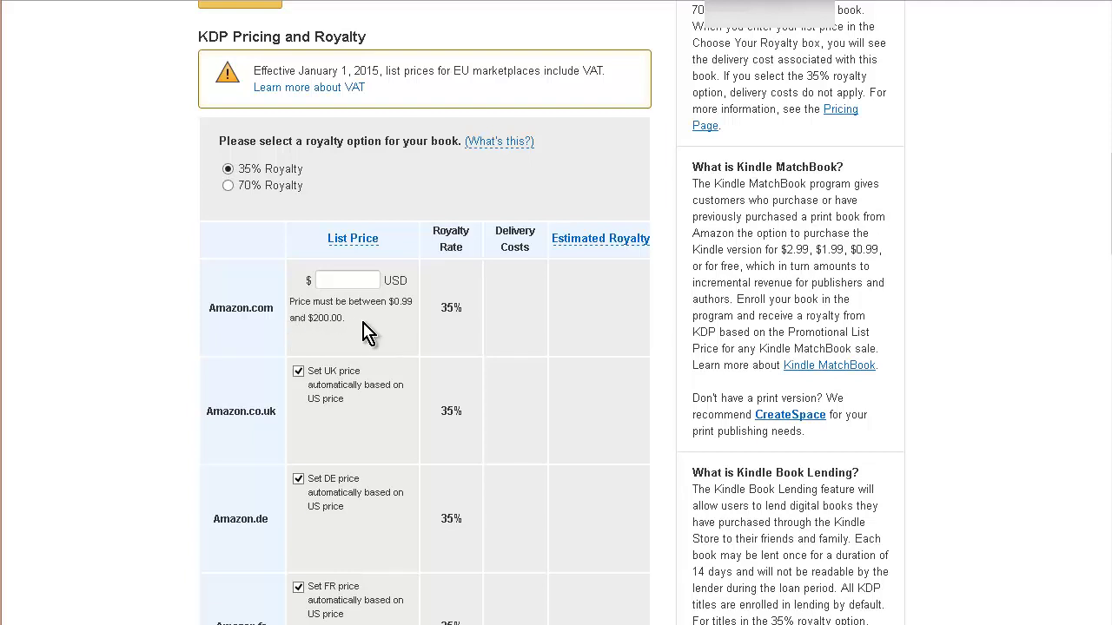
- Select the 70% Royalty option again and set the Amazon.com list price to 9.99 USD
{"action": "left_click", "coordinate": [229, 187]}
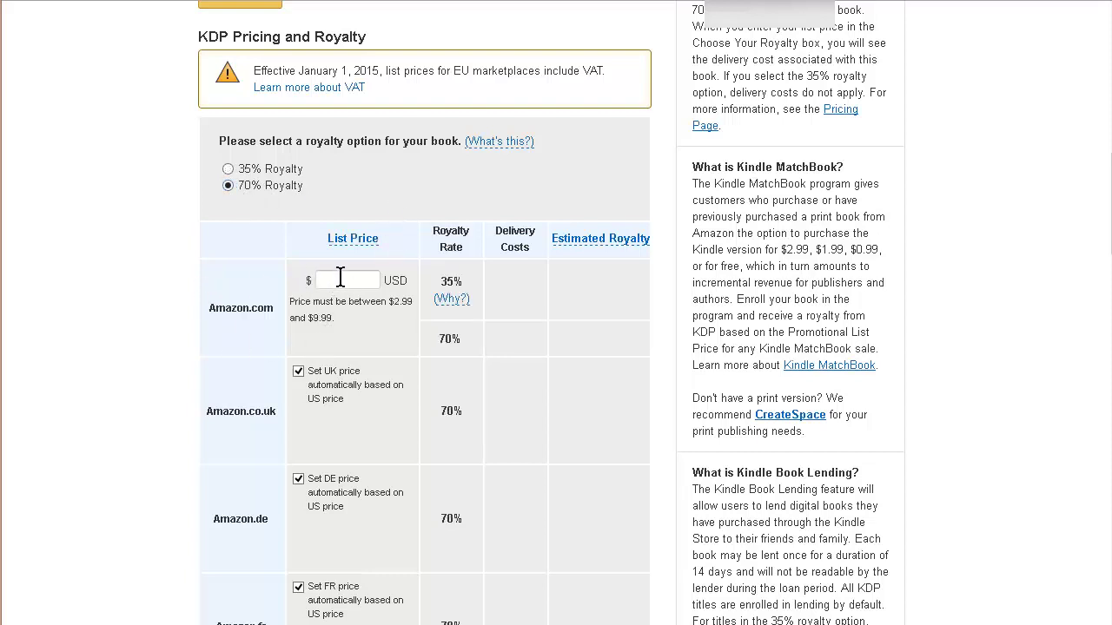
{"action": "left_click", "coordinate": [639, 91]}
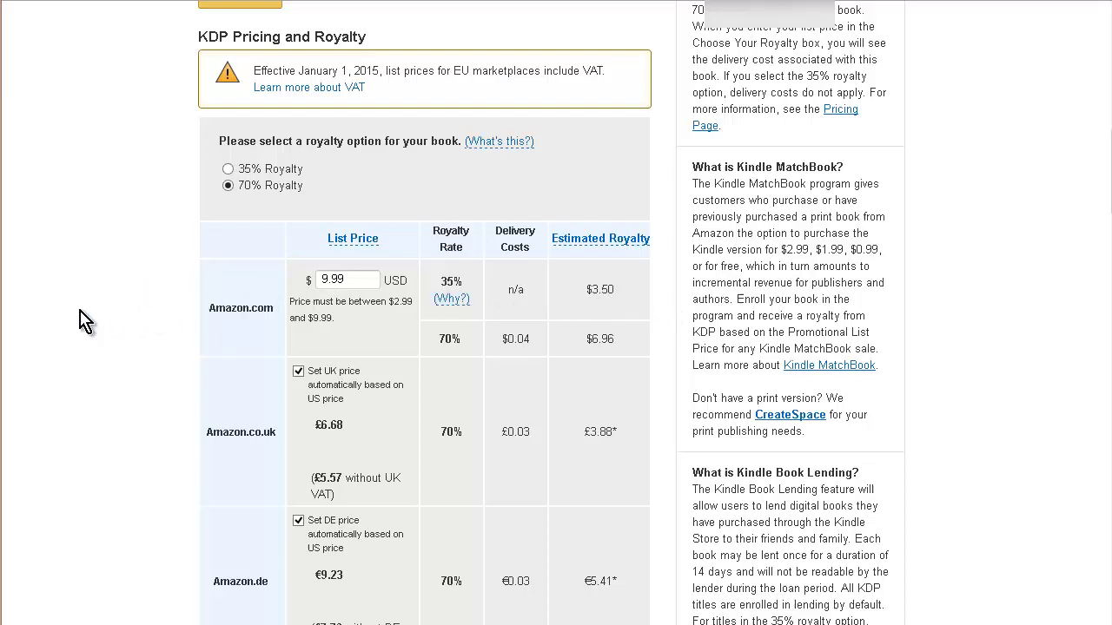
- Review the list prices, royalty rates and estimated royalties for each Amazon marketplace, along with the pricing information below
{"action": "scroll", "coordinate": [627, 343], "scroll_direction": "down", "scroll_amount": 1}
{"action": "scroll", "coordinate": [627, 343], "scroll_direction": "down", "scroll_amount": 4}
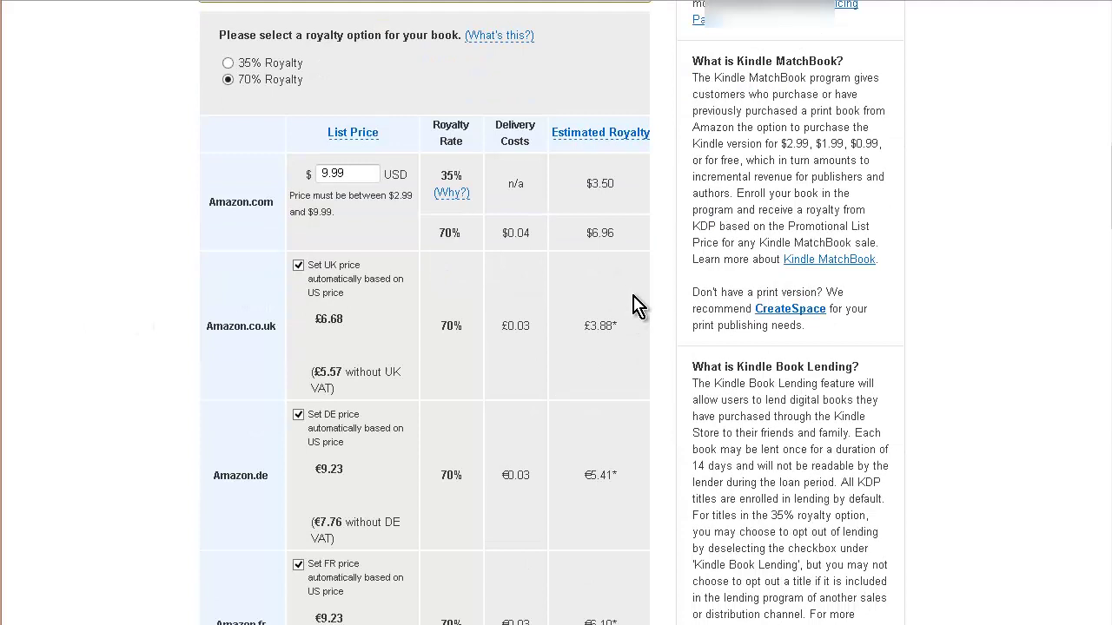
{"action": "scroll", "coordinate": [620, 318], "scroll_direction": "down", "scroll_amount": 1}
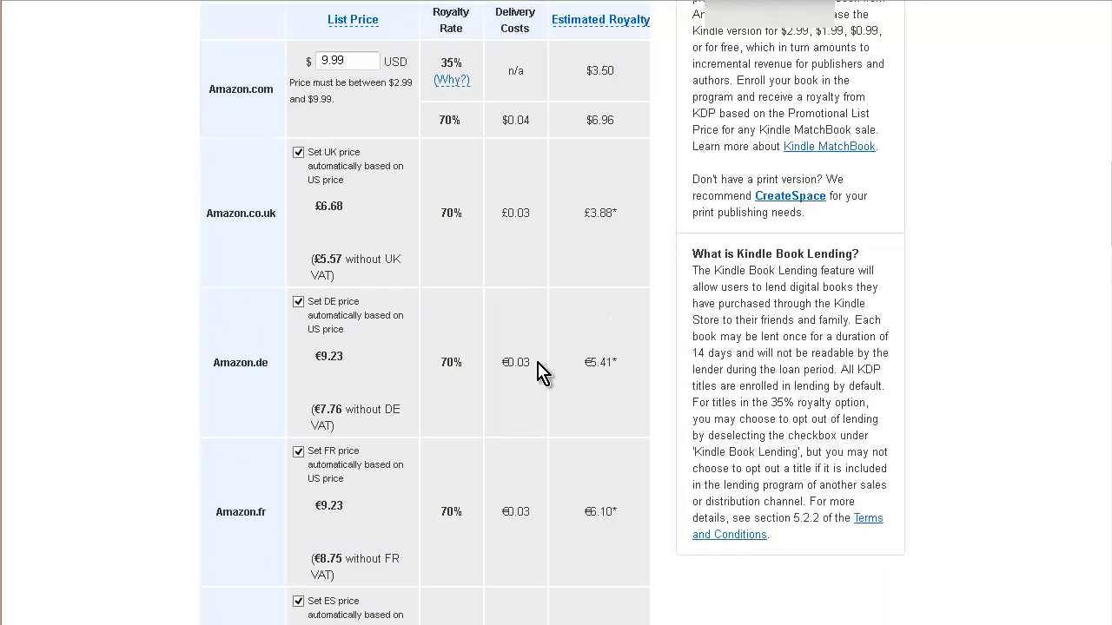
{"action": "scroll", "coordinate": [521, 356], "scroll_direction": "down", "scroll_amount": 8}
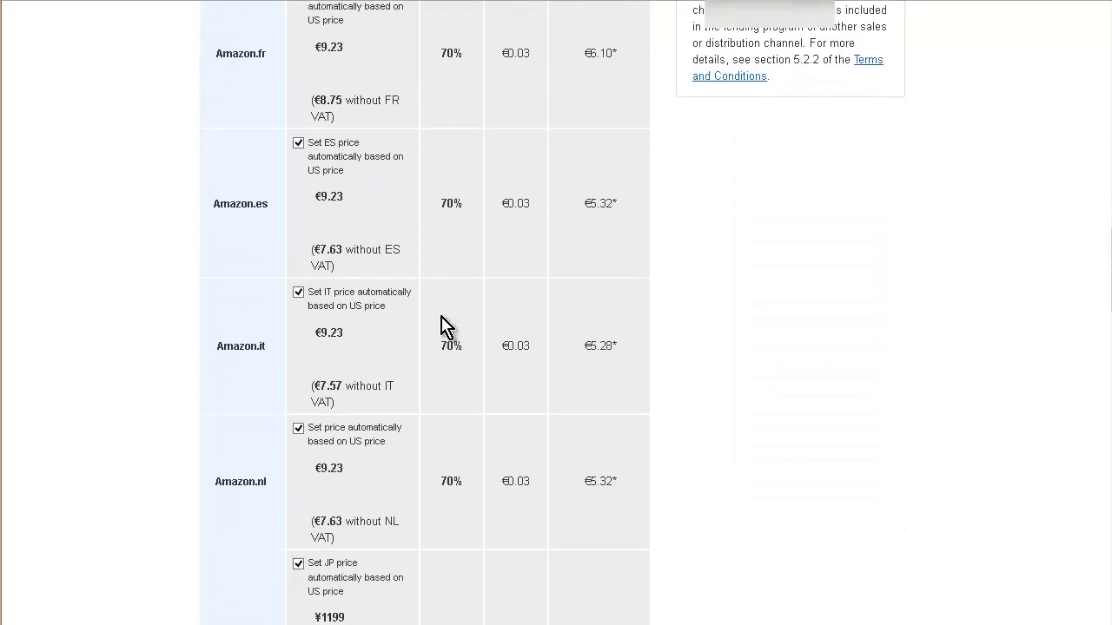
{"action": "scroll", "coordinate": [444, 327], "scroll_direction": "down", "scroll_amount": 7}
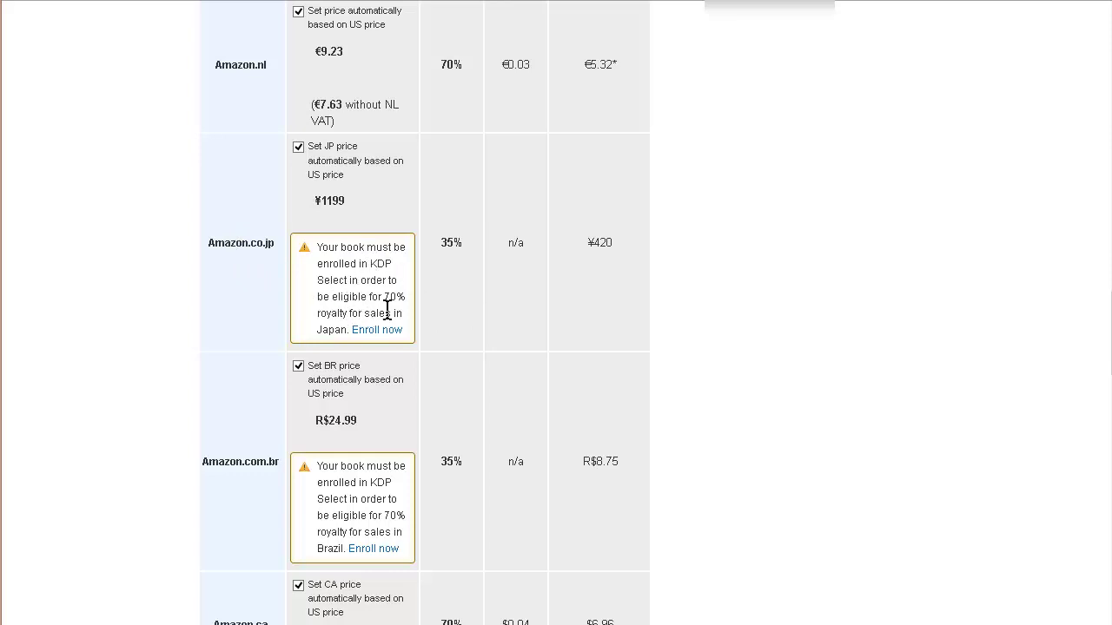
{"action": "scroll", "coordinate": [386, 313], "scroll_direction": "down", "scroll_amount": 12}
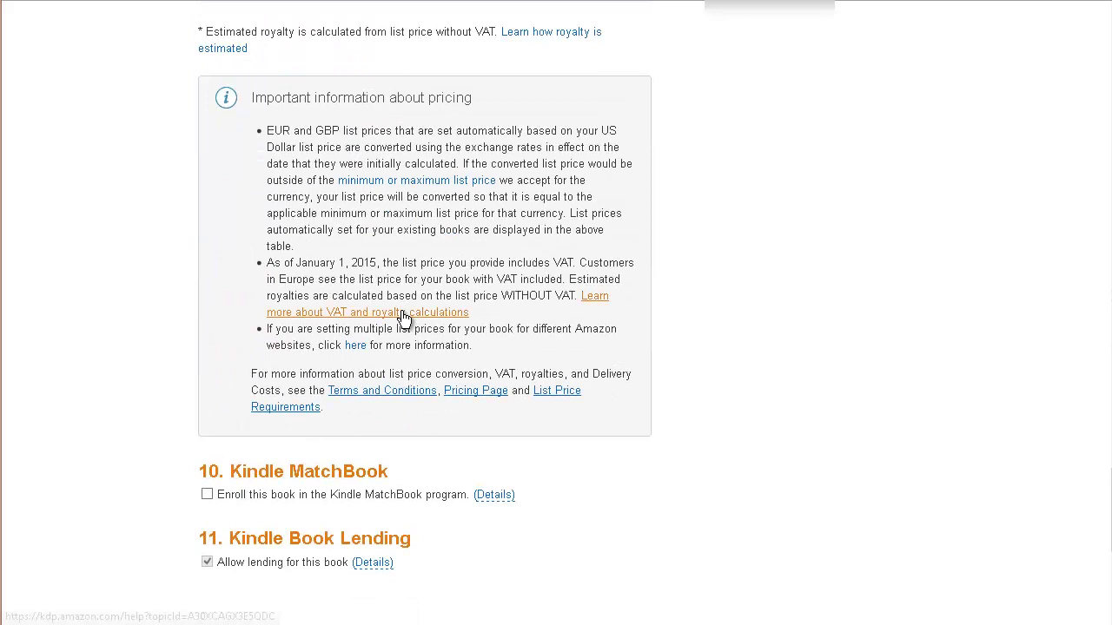
- Read the details of the Kindle MatchBook program and close them without enrolling the book
{"action": "scroll", "coordinate": [402, 318], "scroll_direction": "down", "scroll_amount": 1}
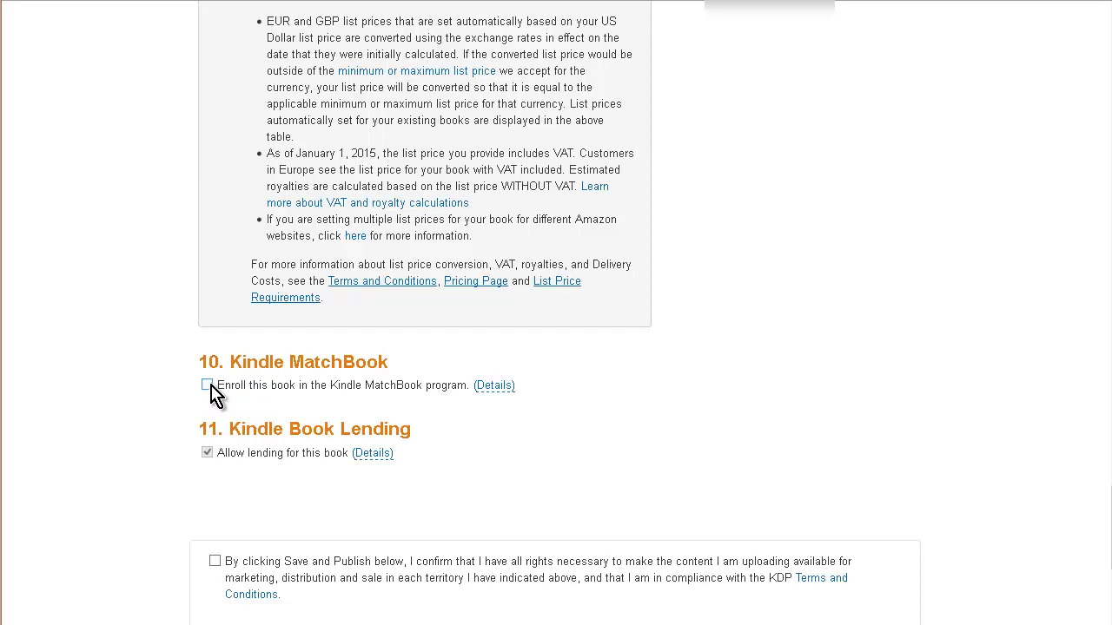
{"action": "left_click", "coordinate": [483, 388]}
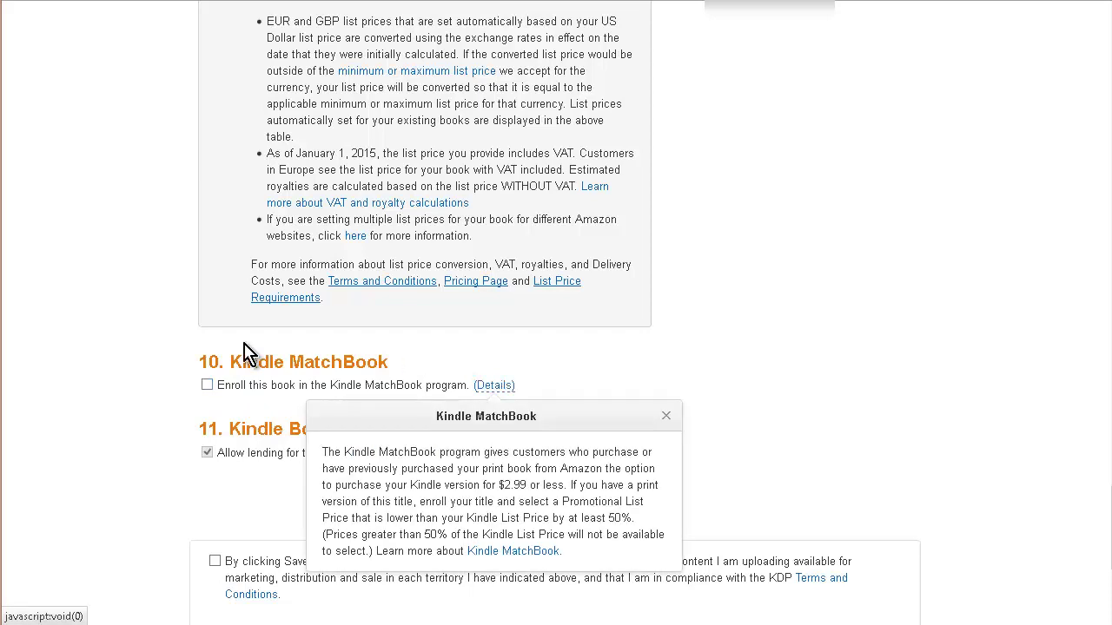
{"action": "left_click", "coordinate": [99, 446]}
- Confirm holding the publishing rights and complying with the KDP Terms and Conditions, and save the book as a draft
{"action": "scroll", "coordinate": [365, 480], "scroll_direction": "down", "scroll_amount": 1}
{"action": "scroll", "coordinate": [365, 480], "scroll_direction": "down", "scroll_amount": 3}
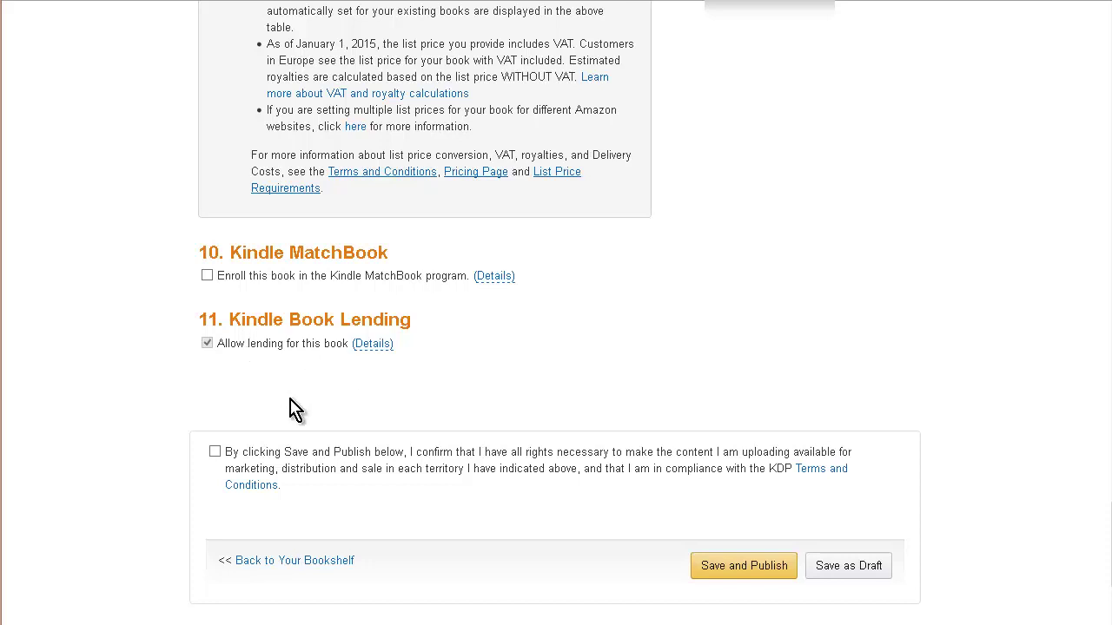
{"action": "scroll", "coordinate": [153, 411], "scroll_direction": "down", "scroll_amount": 3}
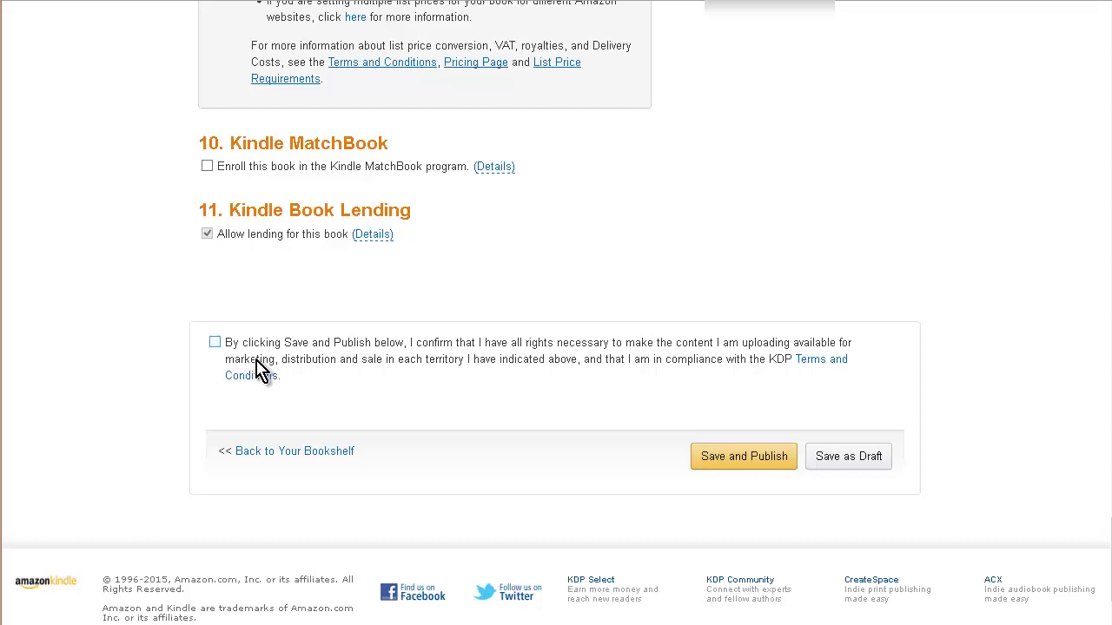
{"action": "left_click", "coordinate": [217, 345]}
{"action": "scroll", "coordinate": [490, 385], "scroll_direction": "down", "scroll_amount": 1}
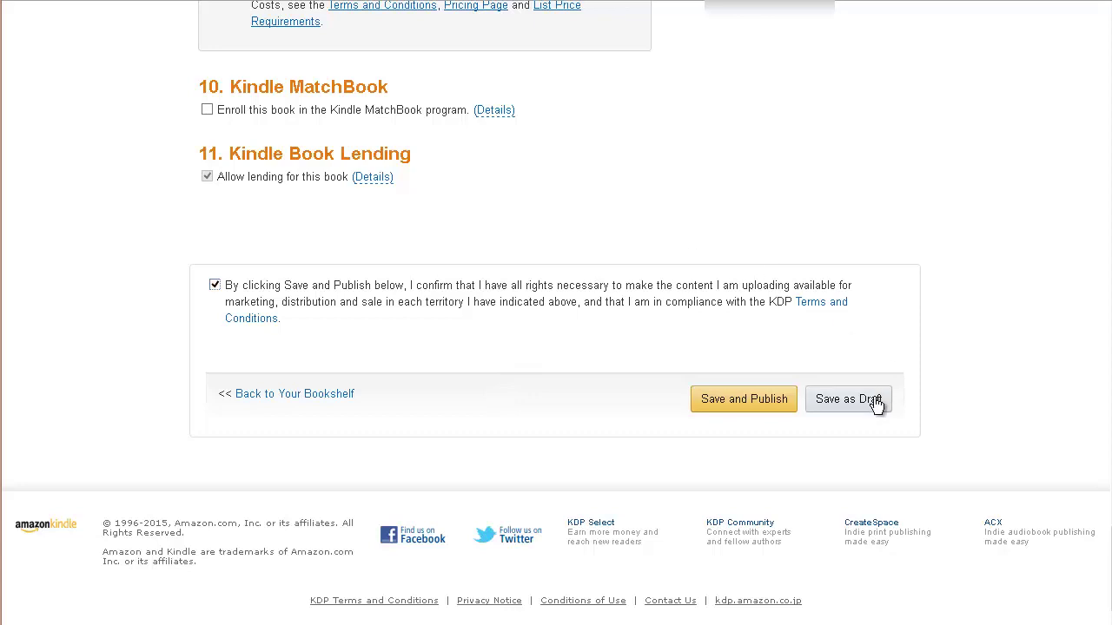
{"action": "left_click", "coordinate": [876, 402]}
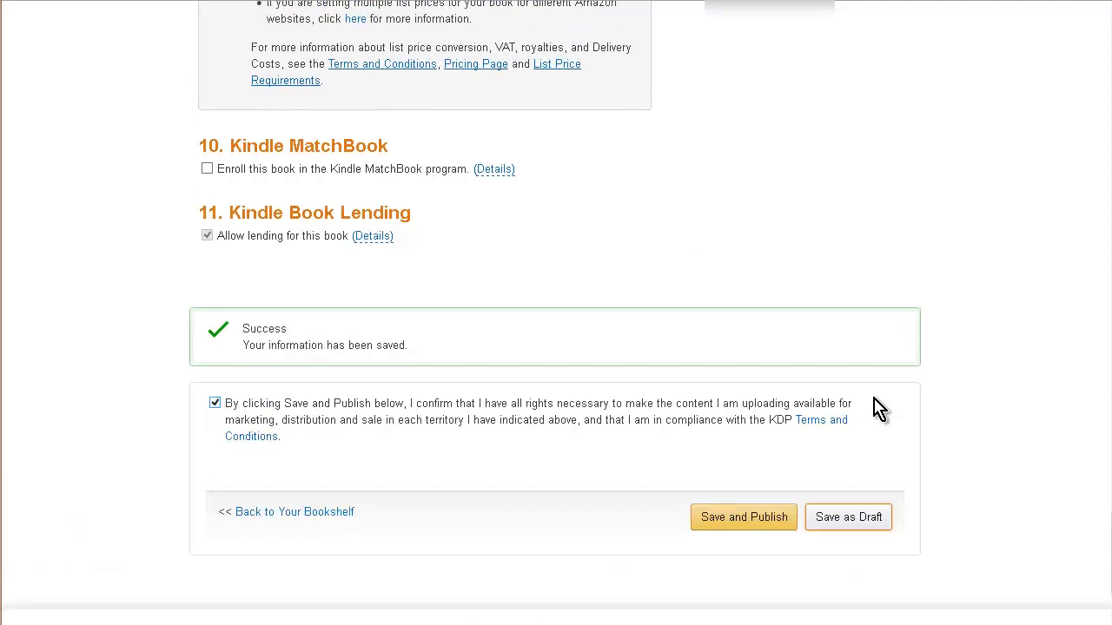
{"action": "left_click", "coordinate": [868, 519]}
- Return to the Bookshelf and open the book details of the Double Your Reading Speed draft for editing
{"action": "scroll", "coordinate": [317, 494], "scroll_direction": "down", "scroll_amount": 2}
{"action": "left_click", "coordinate": [290, 405]}
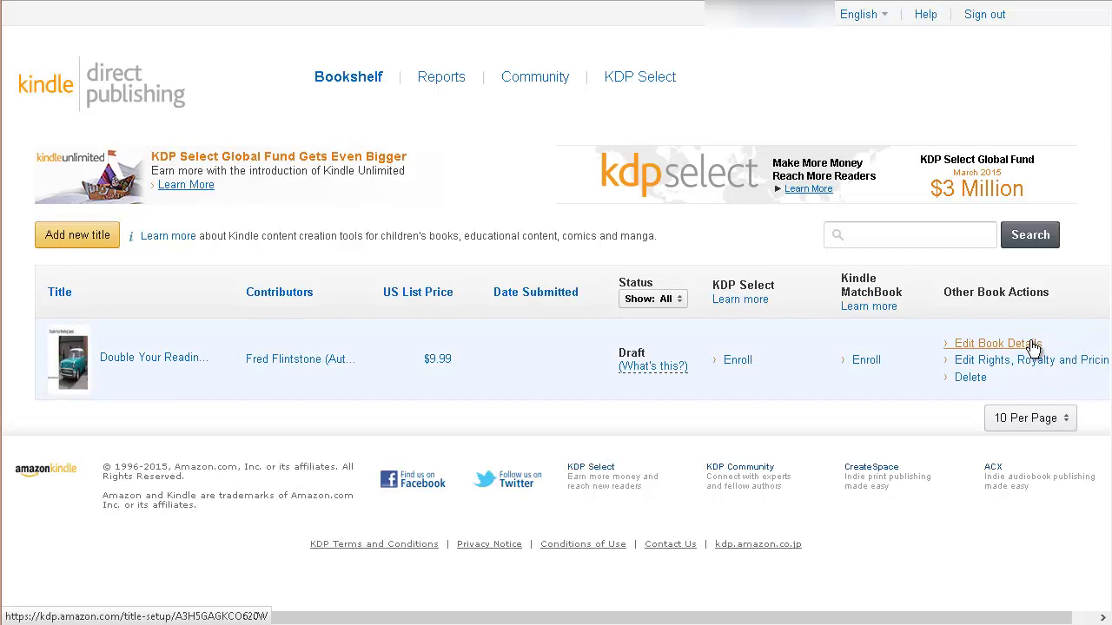
{"action": "left_click", "coordinate": [1063, 345]}
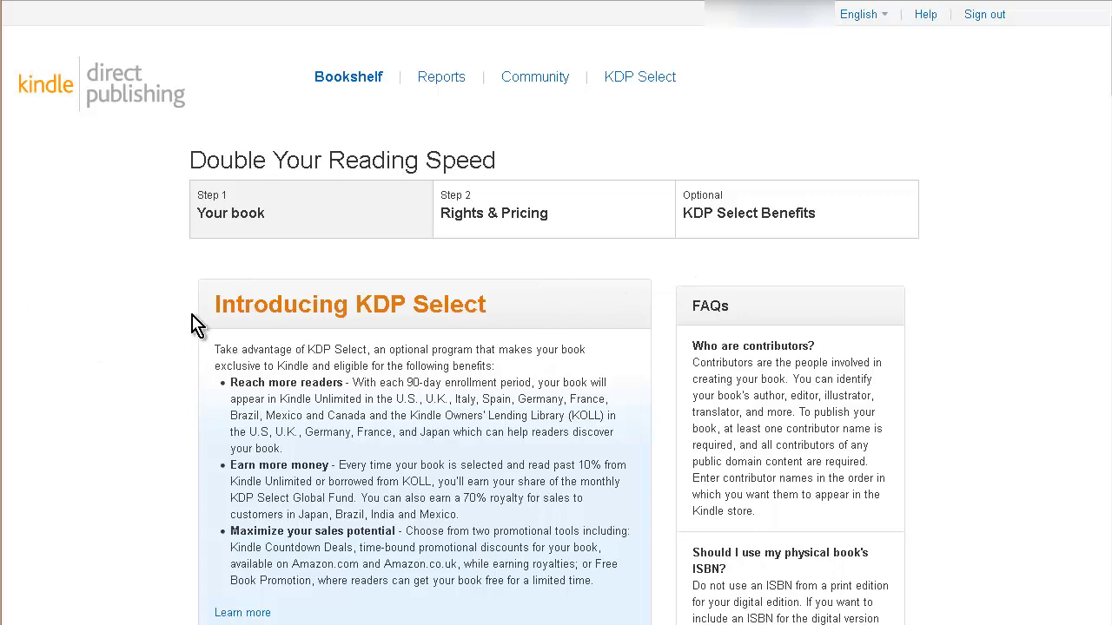
- Go through the book details down to the cover section and launch Cover Creator for the book
{"action": "scroll", "coordinate": [195, 325], "scroll_direction": "down", "scroll_amount": 5}
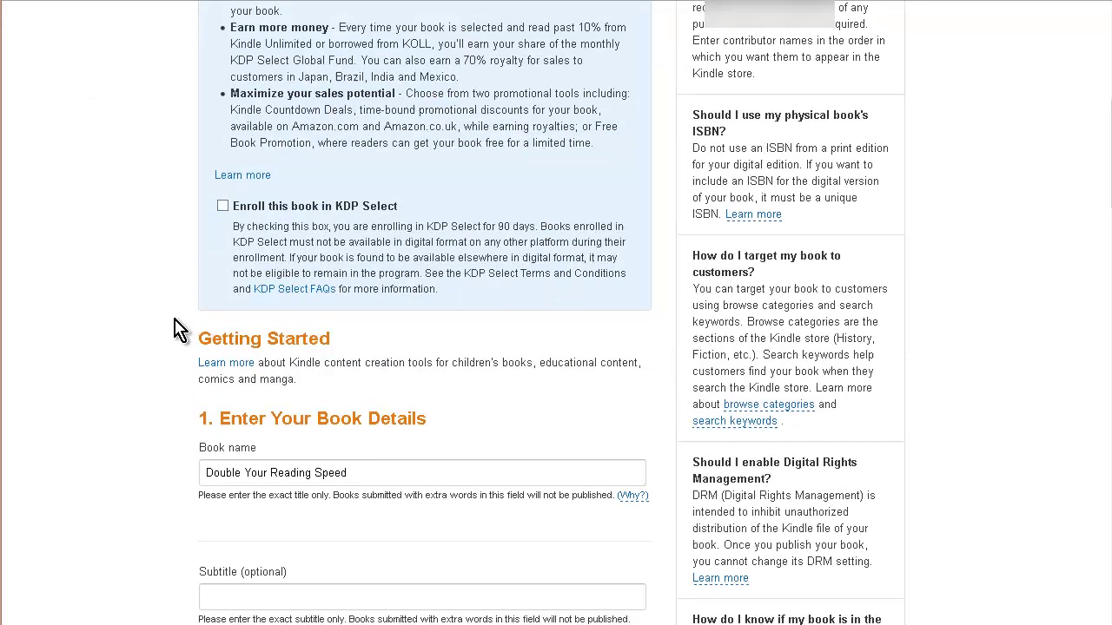
{"action": "scroll", "coordinate": [178, 329], "scroll_direction": "down", "scroll_amount": 3}
{"action": "scroll", "coordinate": [178, 328], "scroll_direction": "down", "scroll_amount": 4}
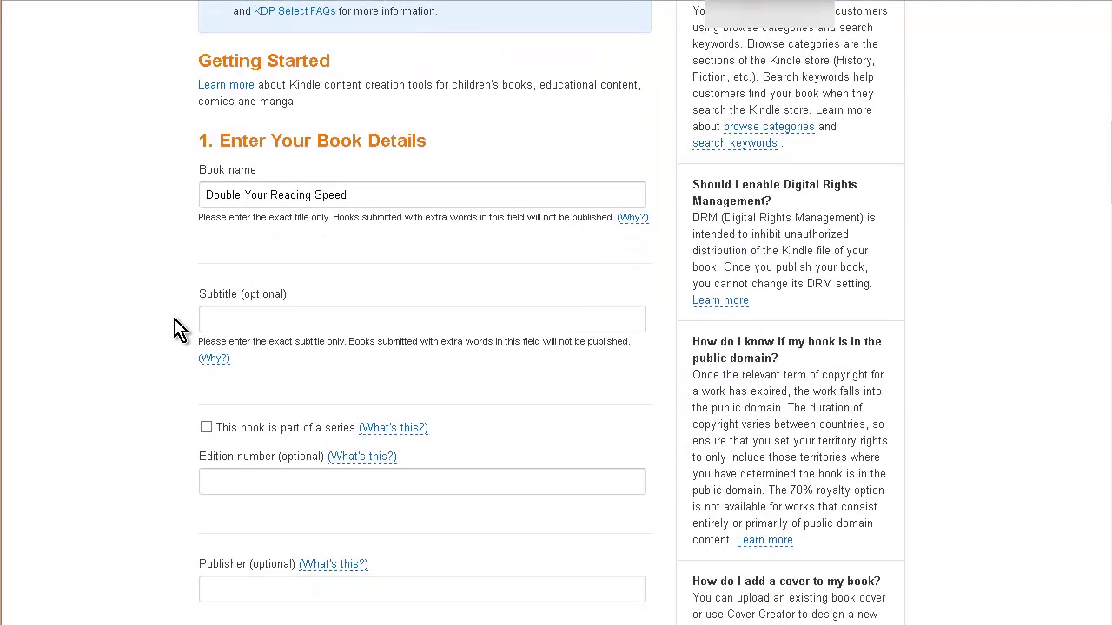
{"action": "scroll", "coordinate": [167, 326], "scroll_direction": "up", "scroll_amount": 6}
{"action": "scroll", "coordinate": [165, 326], "scroll_direction": "up", "scroll_amount": 1}
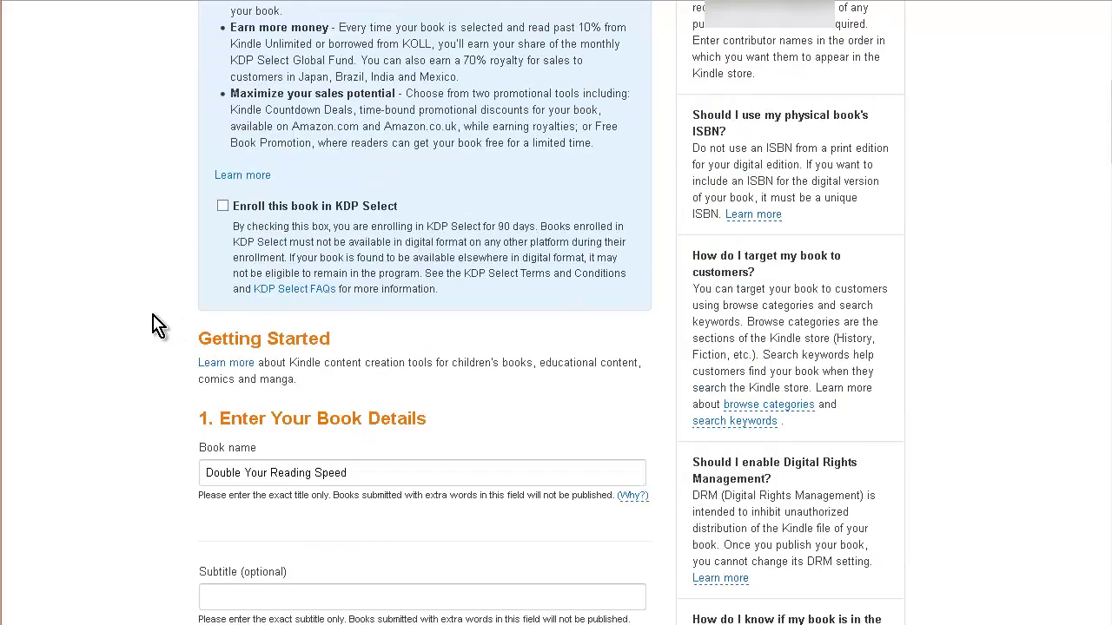
{"action": "scroll", "coordinate": [157, 327], "scroll_direction": "down", "scroll_amount": 8}
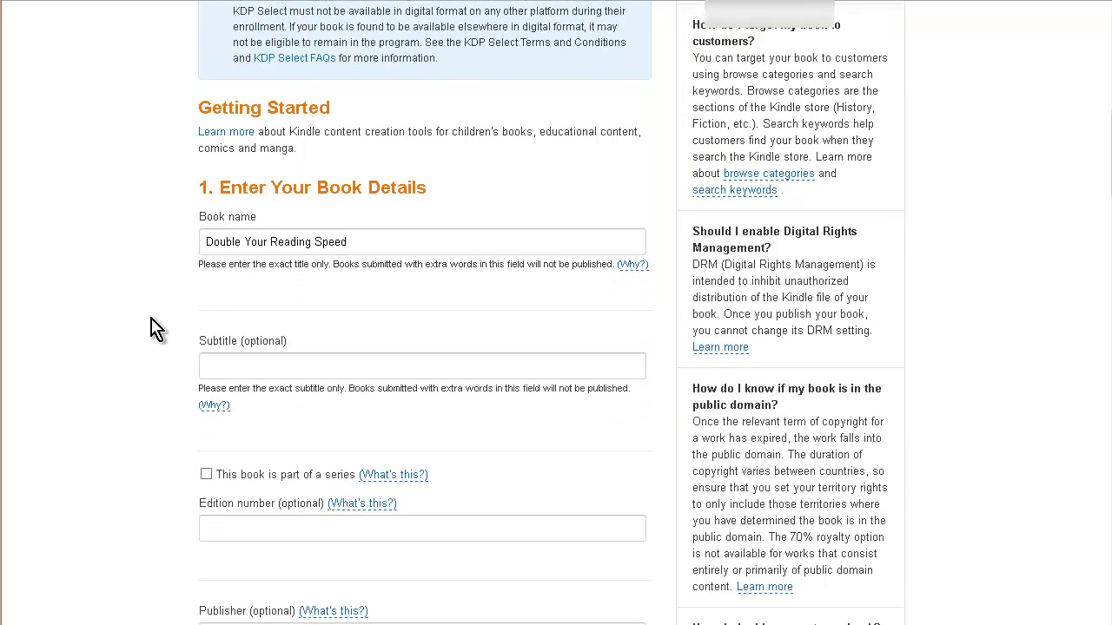
{"action": "scroll", "coordinate": [151, 329], "scroll_direction": "down", "scroll_amount": 13}
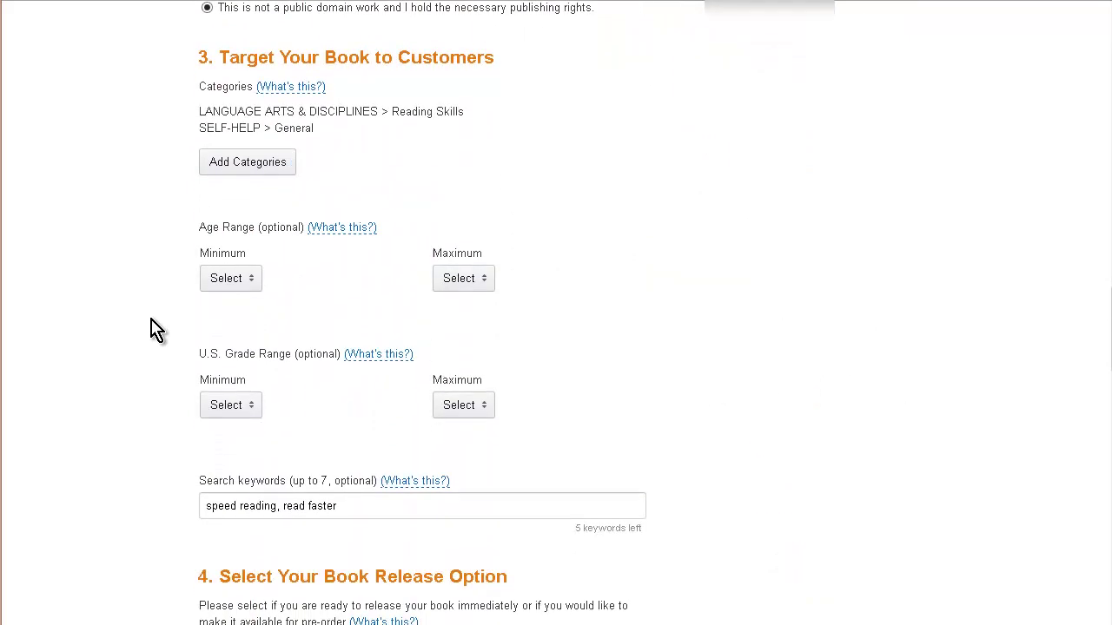
{"action": "scroll", "coordinate": [156, 330], "scroll_direction": "down", "scroll_amount": 5}
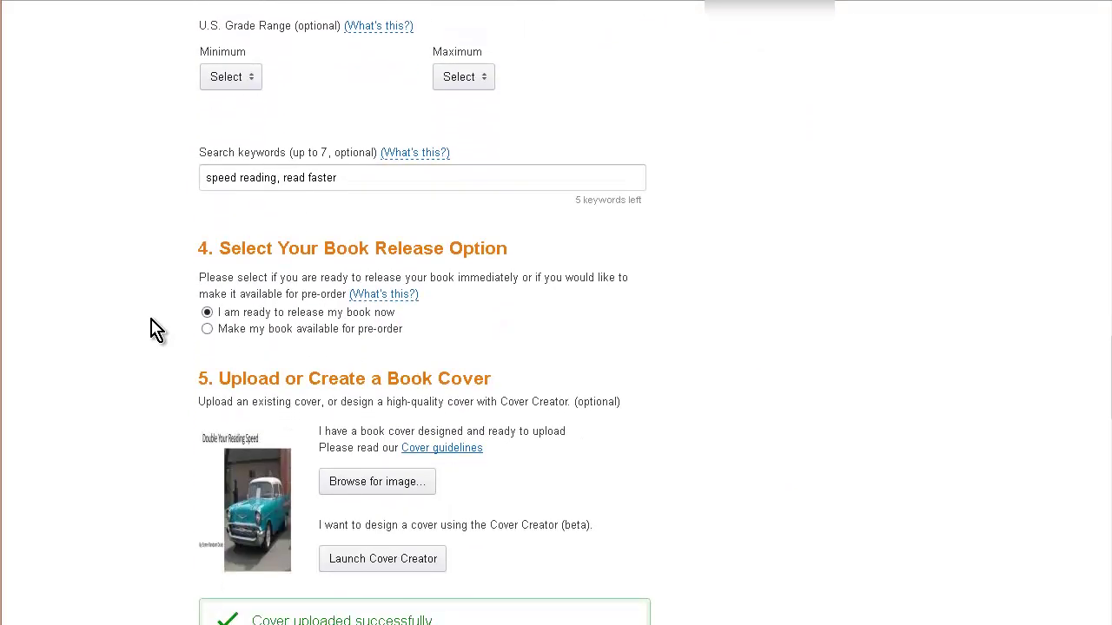
{"action": "scroll", "coordinate": [156, 330], "scroll_direction": "down", "scroll_amount": 3}
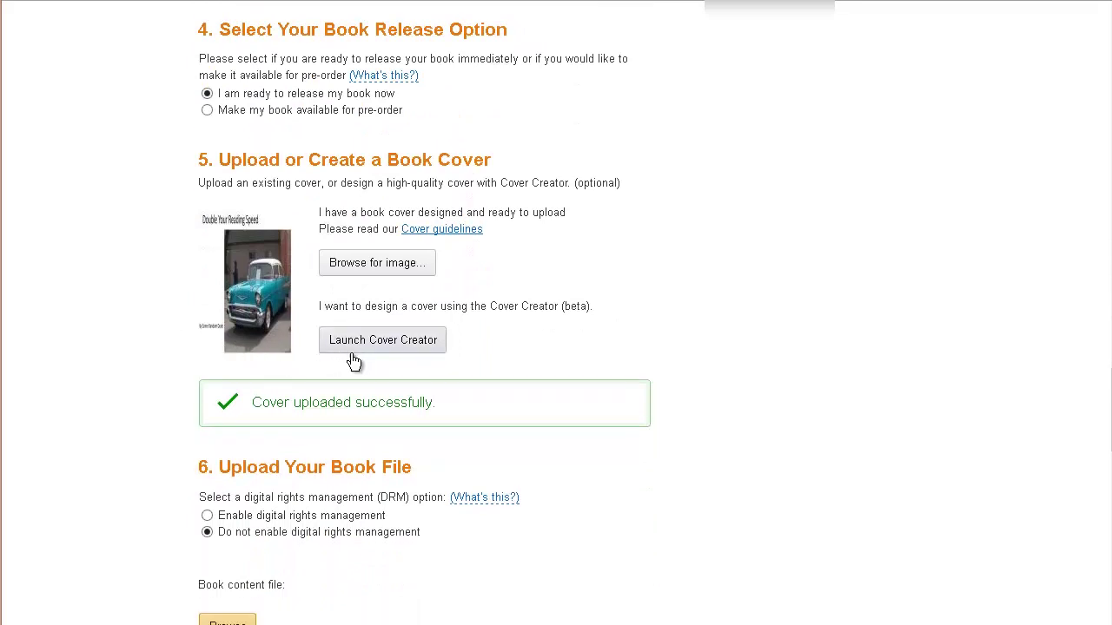
{"action": "left_click", "coordinate": [397, 356]}
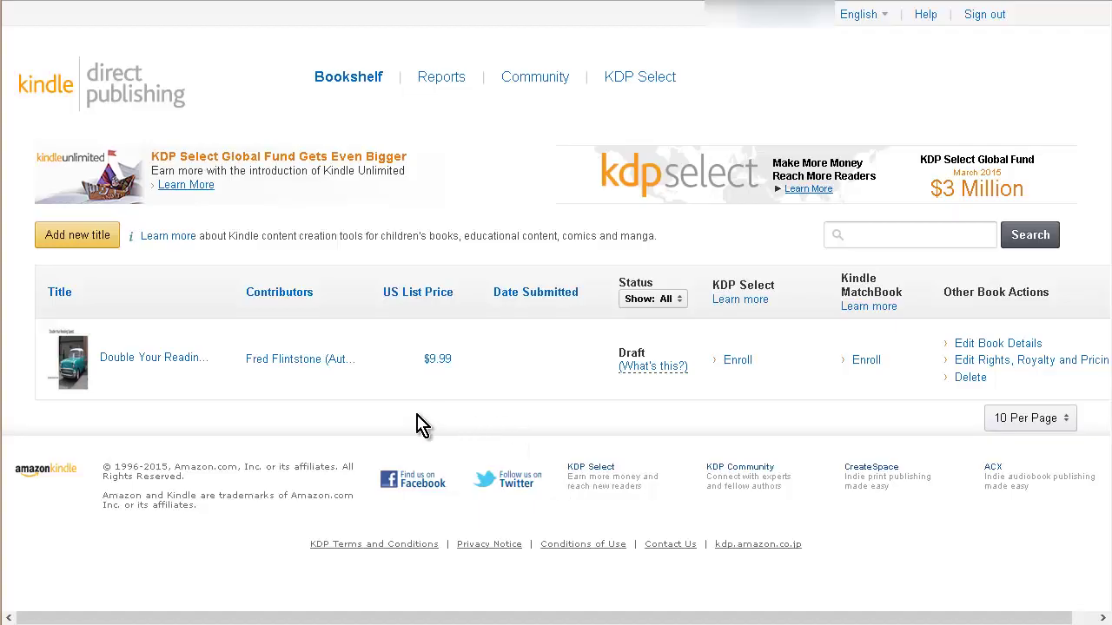
- Reopen Double Your Reading Speed from the Bookshelf and open the book in the Online Previewer
{"action": "left_click", "coordinate": [147, 359]}
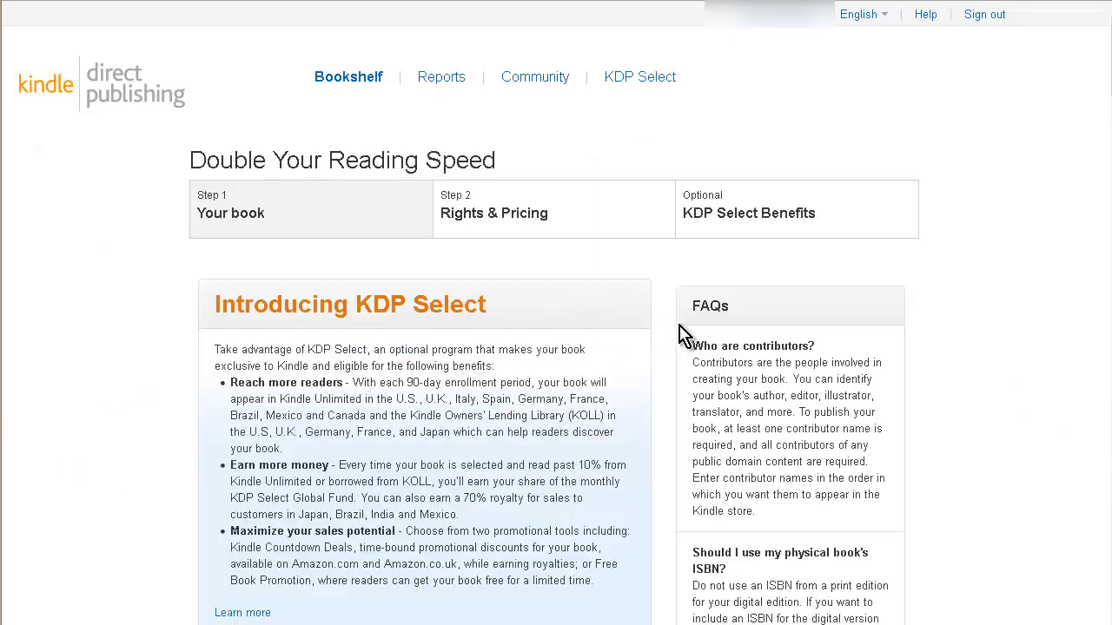
{"action": "scroll", "coordinate": [660, 336], "scroll_direction": "down", "scroll_amount": 3}
{"action": "scroll", "coordinate": [660, 335], "scroll_direction": "down", "scroll_amount": 10}
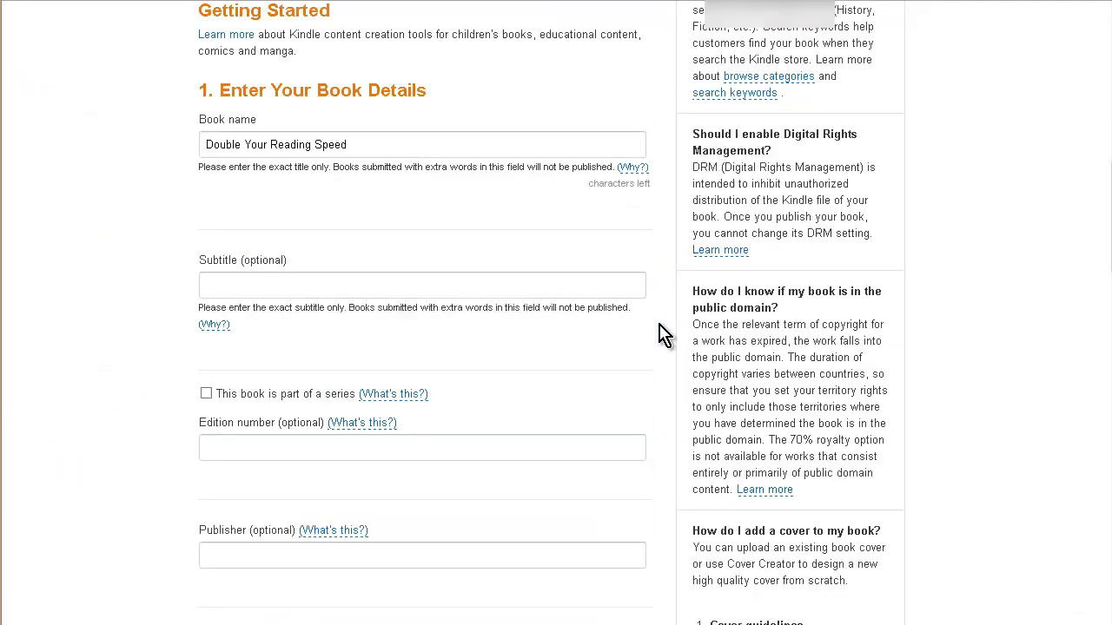
{"action": "scroll", "coordinate": [128, 357], "scroll_direction": "down", "scroll_amount": 9}
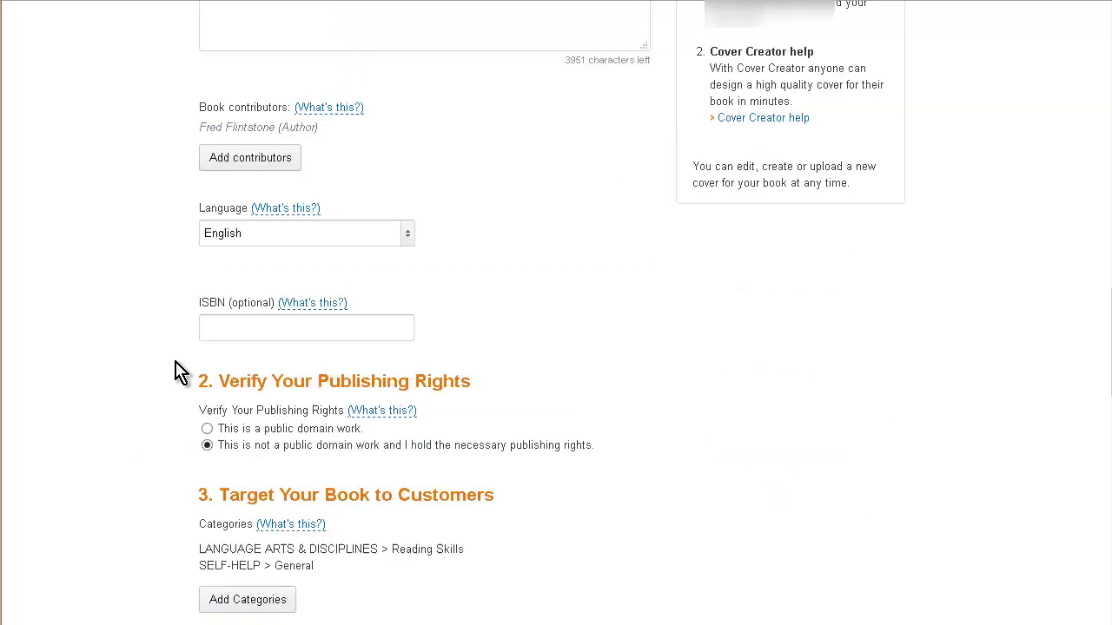
{"action": "scroll", "coordinate": [127, 364], "scroll_direction": "down", "scroll_amount": 6}
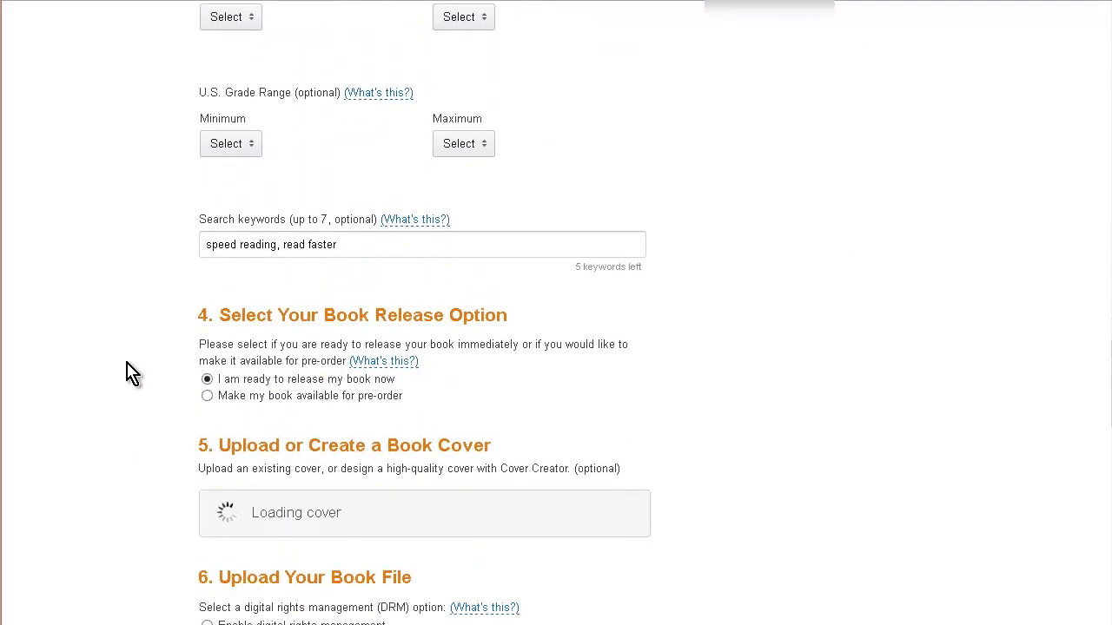
{"action": "scroll", "coordinate": [128, 373], "scroll_direction": "down", "scroll_amount": 4}
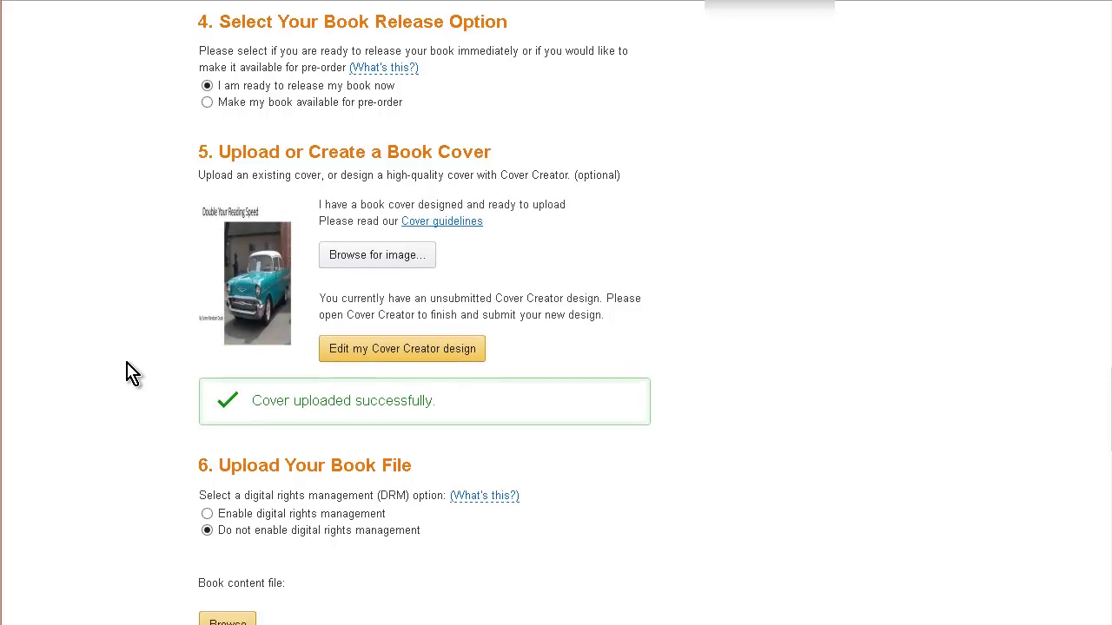
{"action": "scroll", "coordinate": [128, 373], "scroll_direction": "down", "scroll_amount": 3}
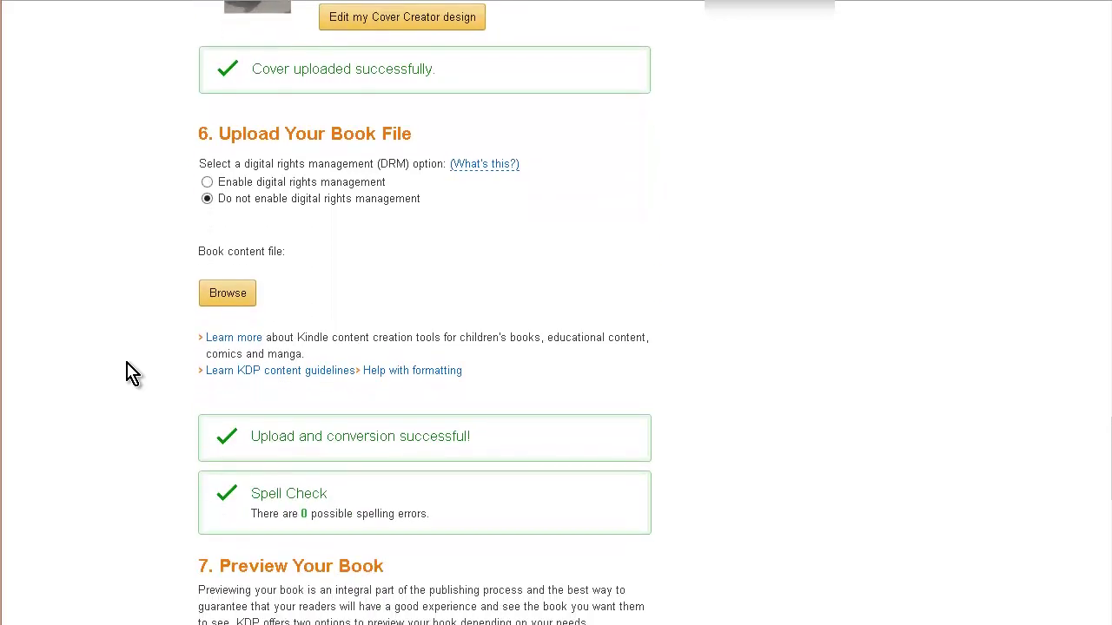
{"action": "scroll", "coordinate": [128, 373], "scroll_direction": "down", "scroll_amount": 3}
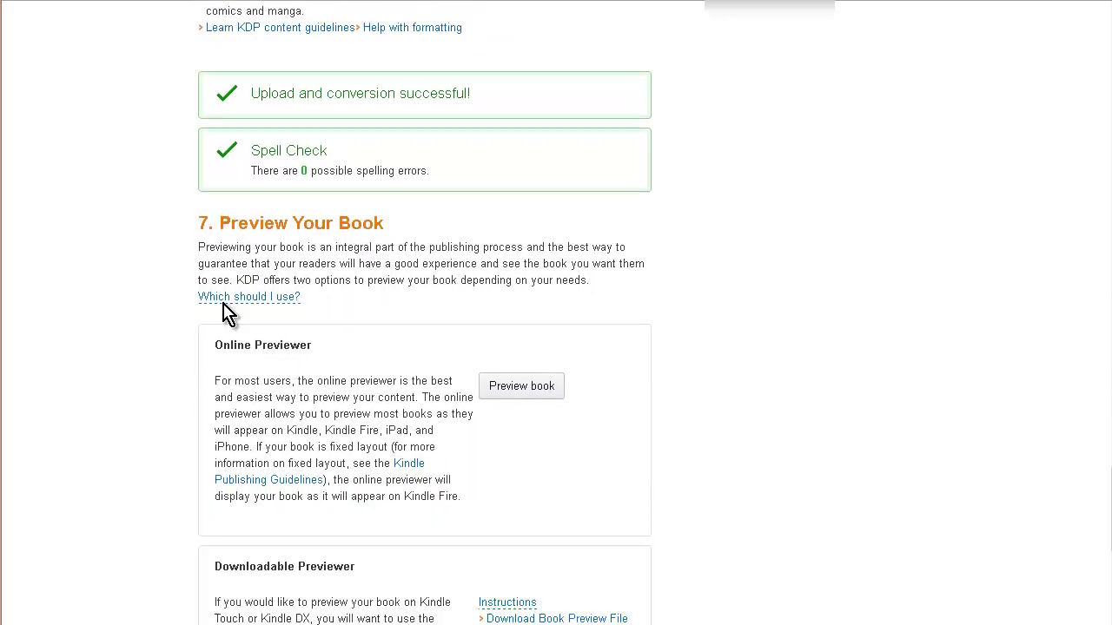
{"action": "scroll", "coordinate": [438, 298], "scroll_direction": "down", "scroll_amount": 2}
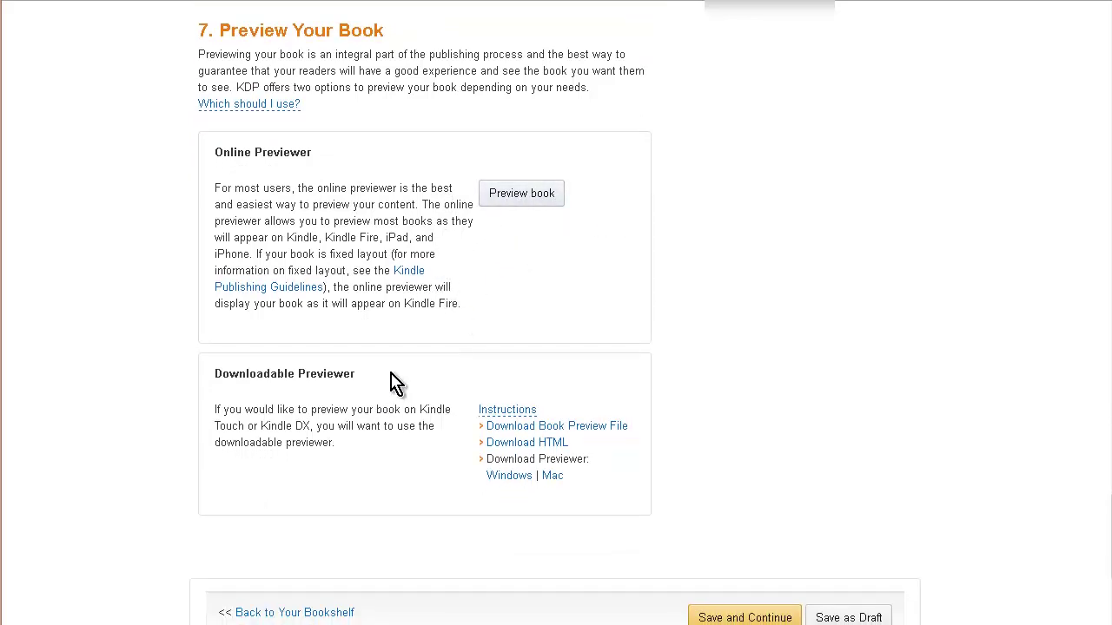
{"action": "left_click", "coordinate": [514, 207]}
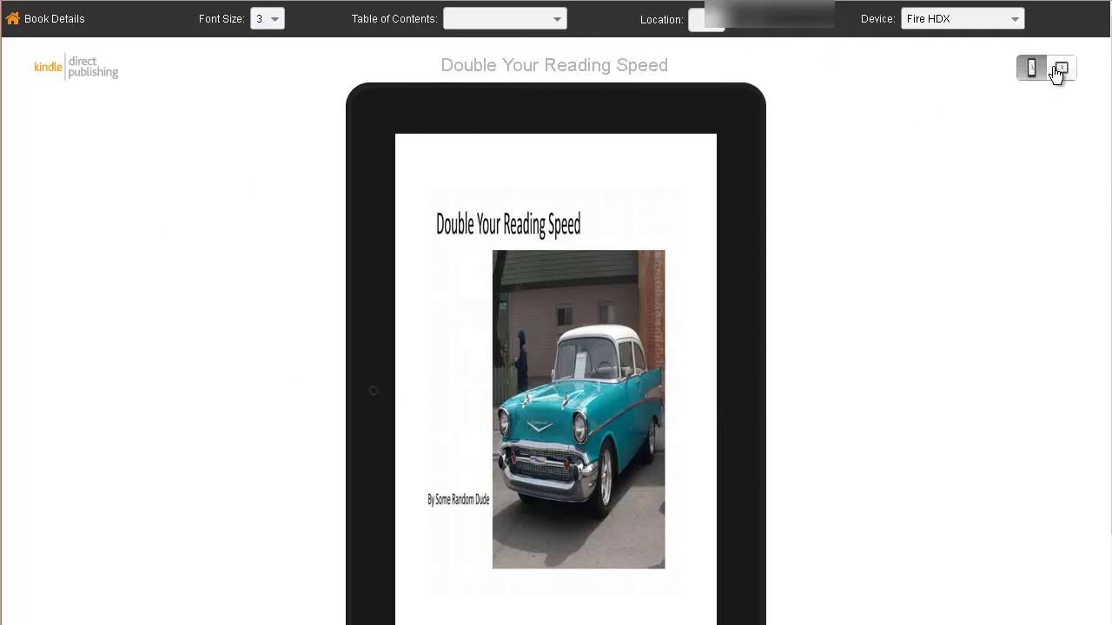
- Switch the previewed device to Android Phone
{"action": "left_click", "coordinate": [1018, 27]}
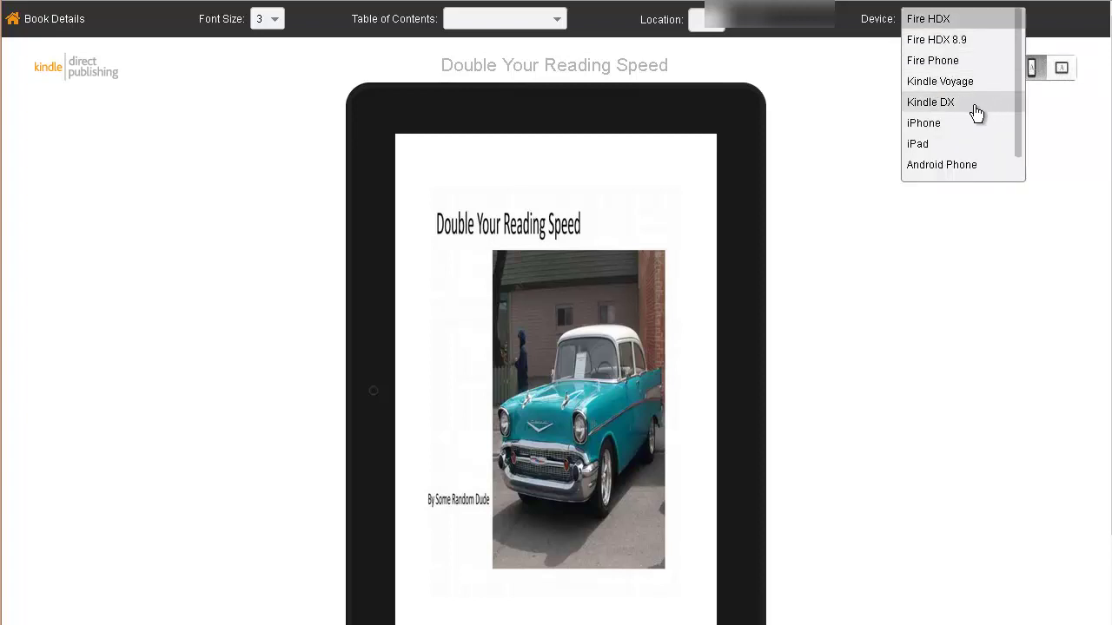
{"action": "scroll", "coordinate": [973, 113], "scroll_direction": "down", "scroll_amount": 5}
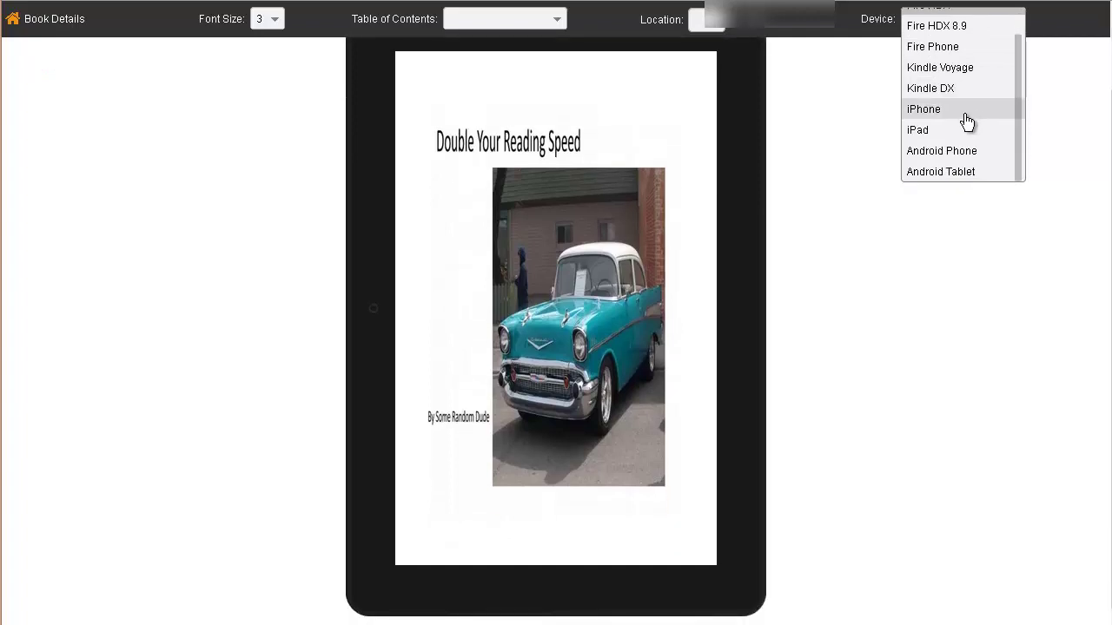
{"action": "left_click", "coordinate": [957, 151]}
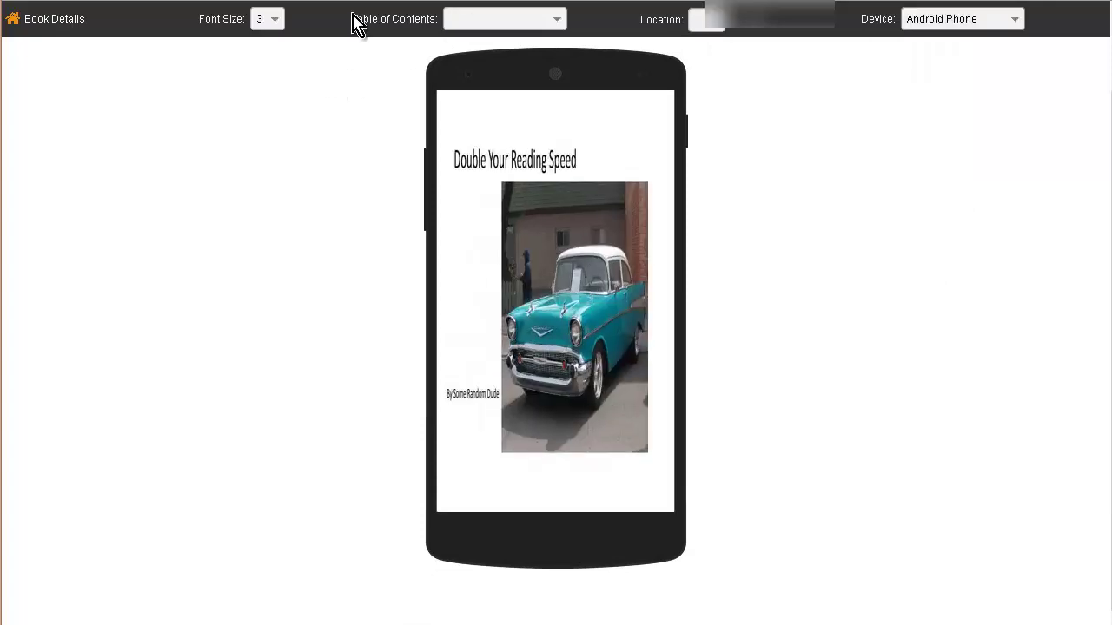
- Check the Table of Contents entries and page forward through the book from the cover to examine its text and images
{"action": "left_click", "coordinate": [558, 22]}
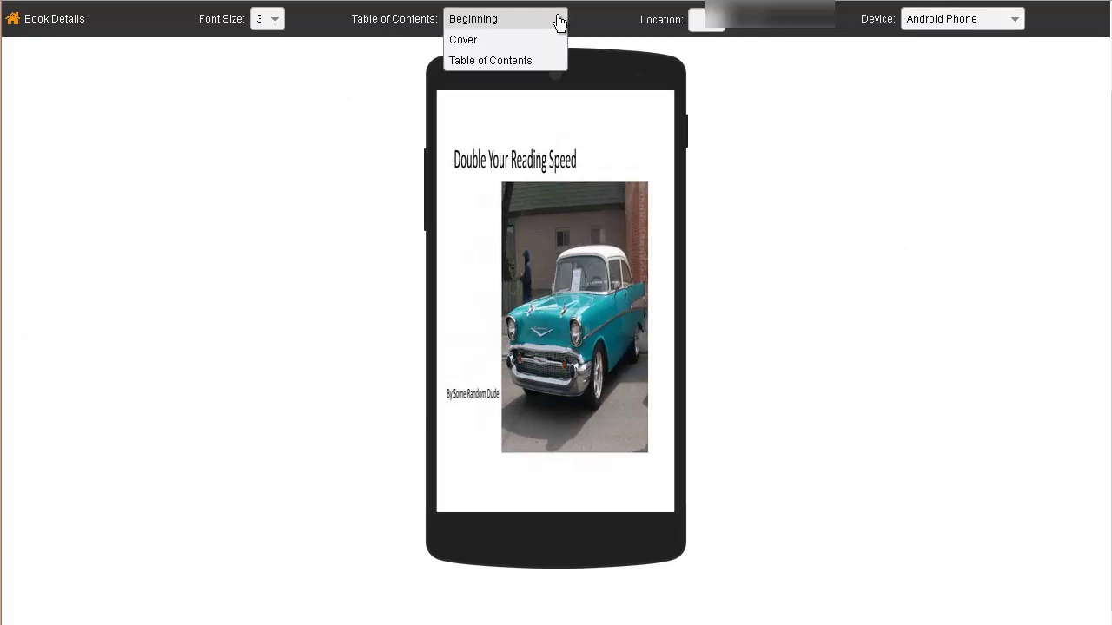
{"action": "left_click", "coordinate": [558, 17]}
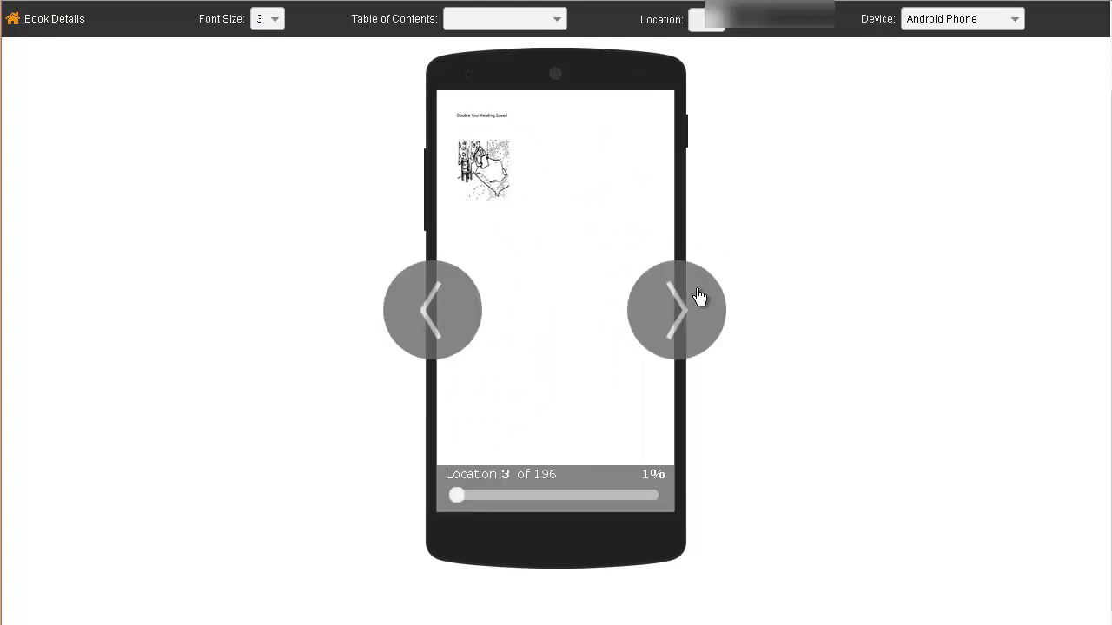
{"action": "left_click", "coordinate": [699, 297]}
{"action": "left_click", "coordinate": [697, 302]}
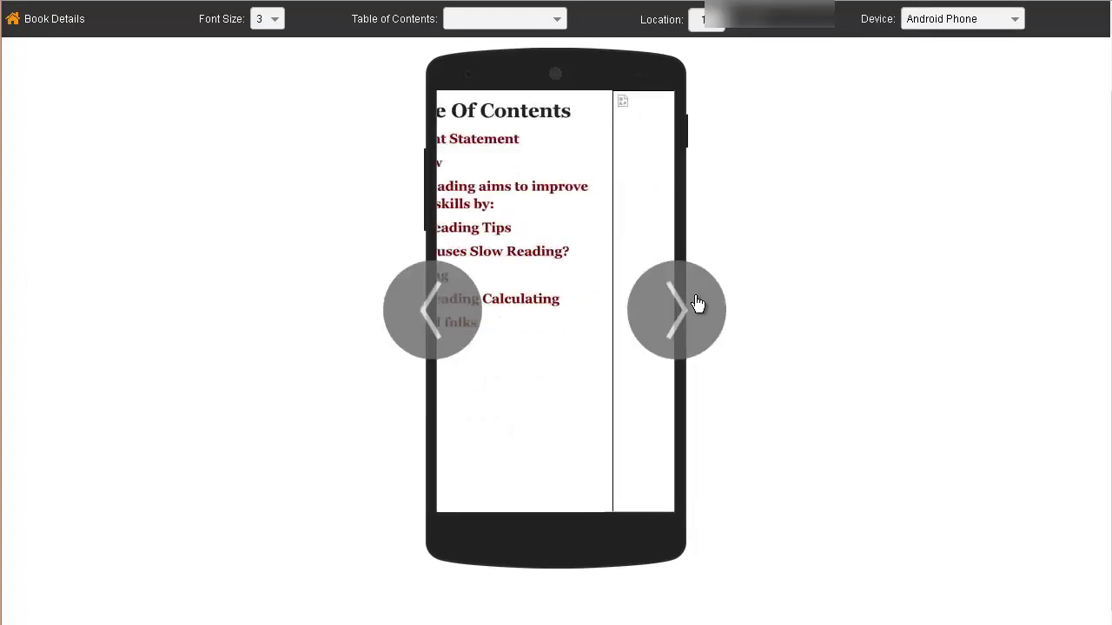
{"action": "left_click", "coordinate": [700, 306]}
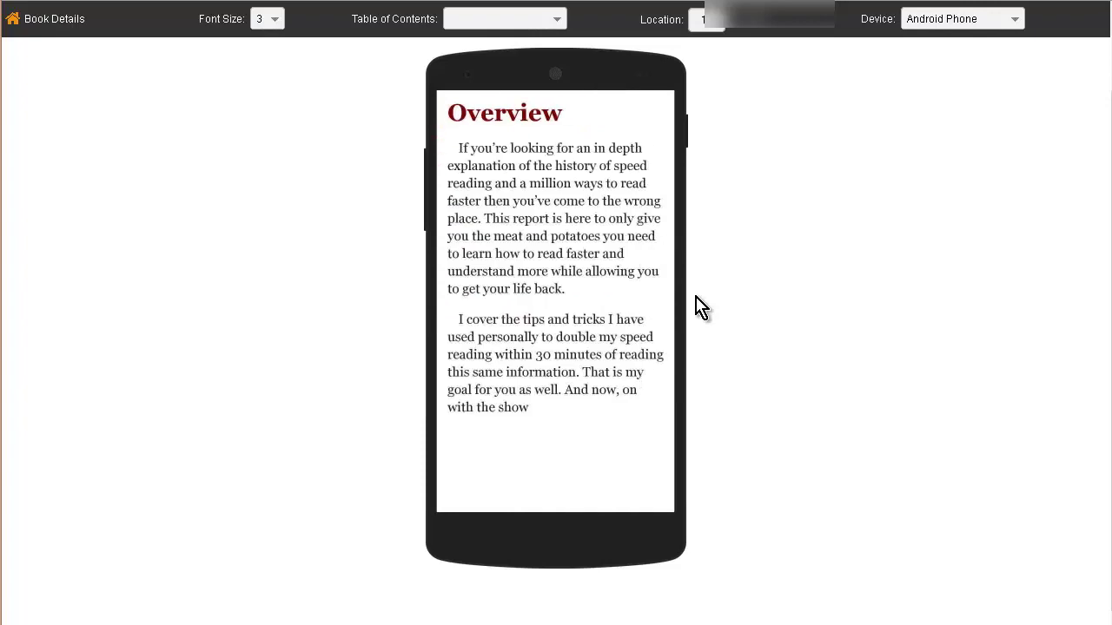
{"action": "left_click", "coordinate": [670, 303]}
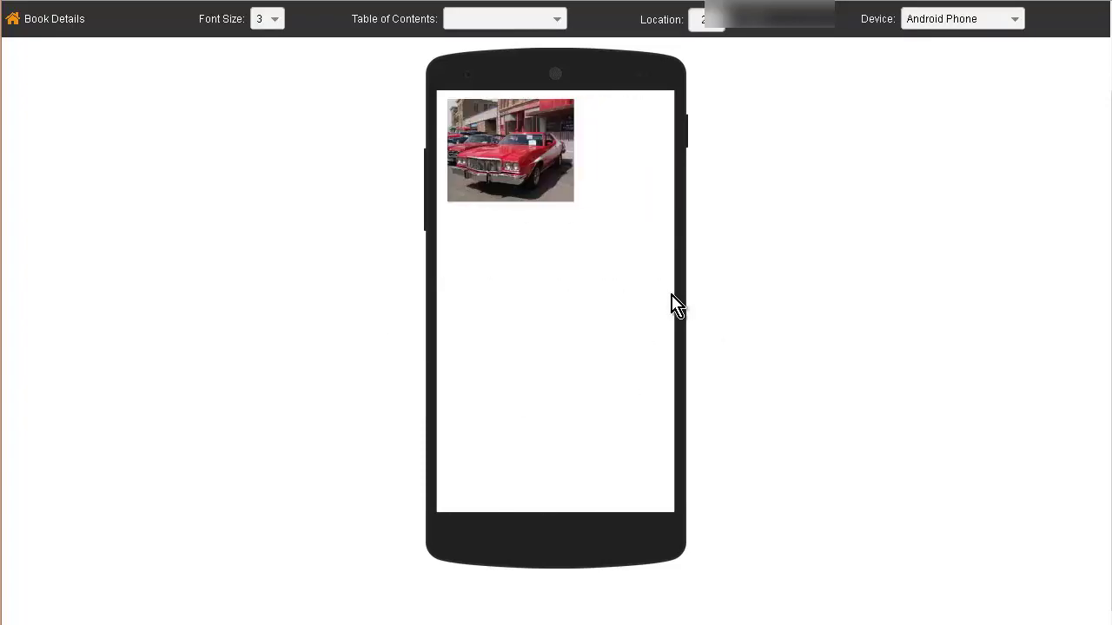
{"action": "left_click", "coordinate": [691, 315]}
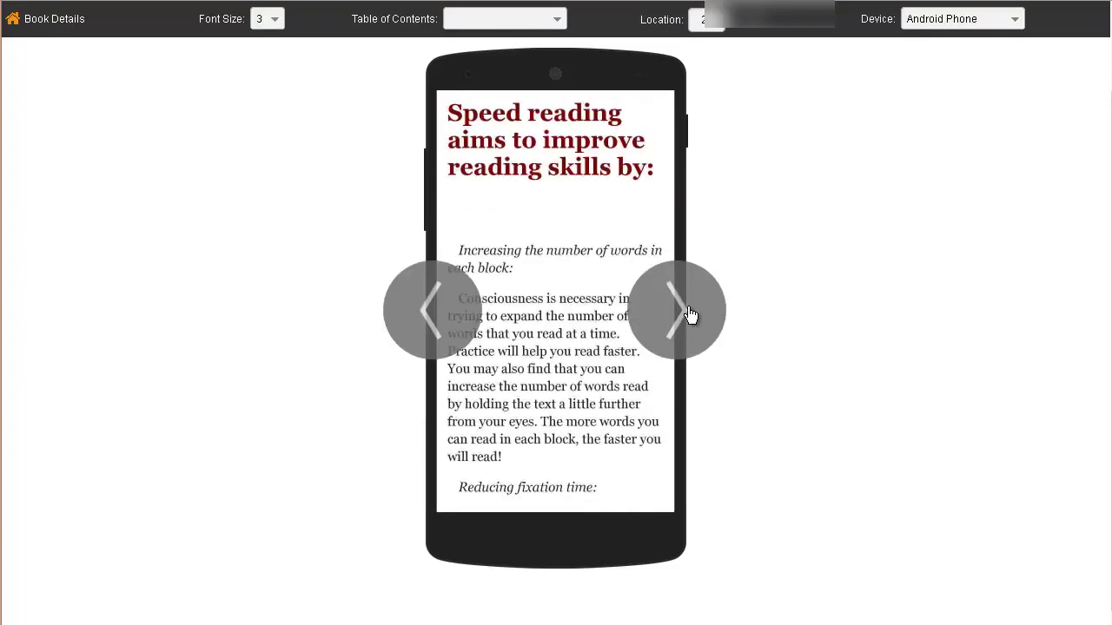
{"action": "left_click", "coordinate": [691, 314]}
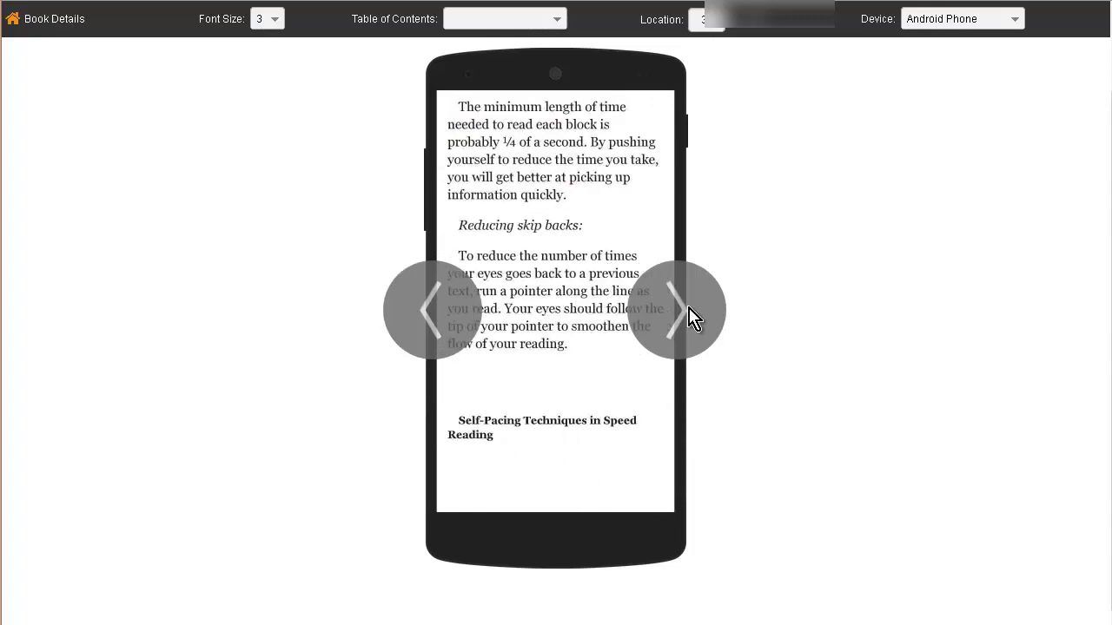
- Page forward through the self-pacing techniques chapter to the Speed Reading Tips chapter to examine the phone layout
{"action": "left_click", "coordinate": [690, 314]}
{"action": "left_click", "coordinate": [680, 314]}
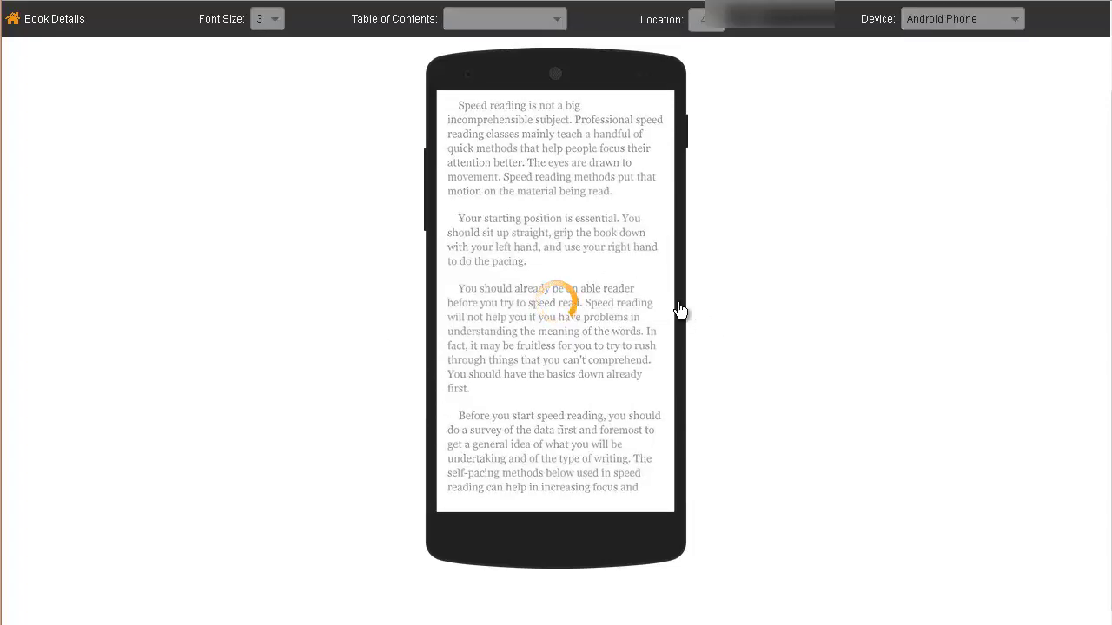
{"action": "left_click", "coordinate": [680, 314]}
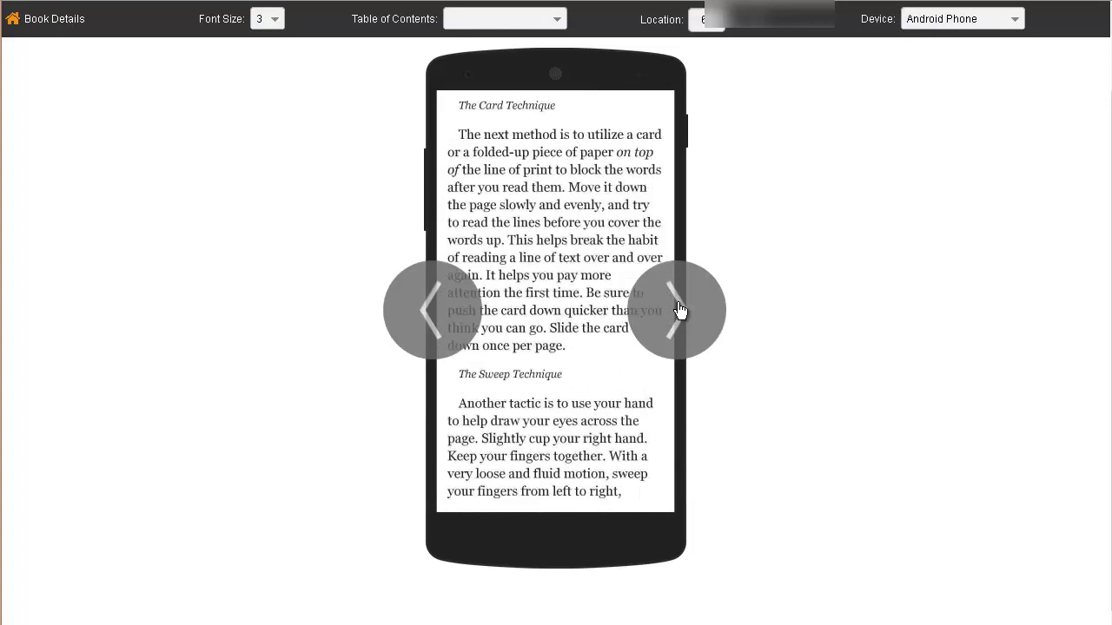
{"action": "left_click", "coordinate": [680, 313]}
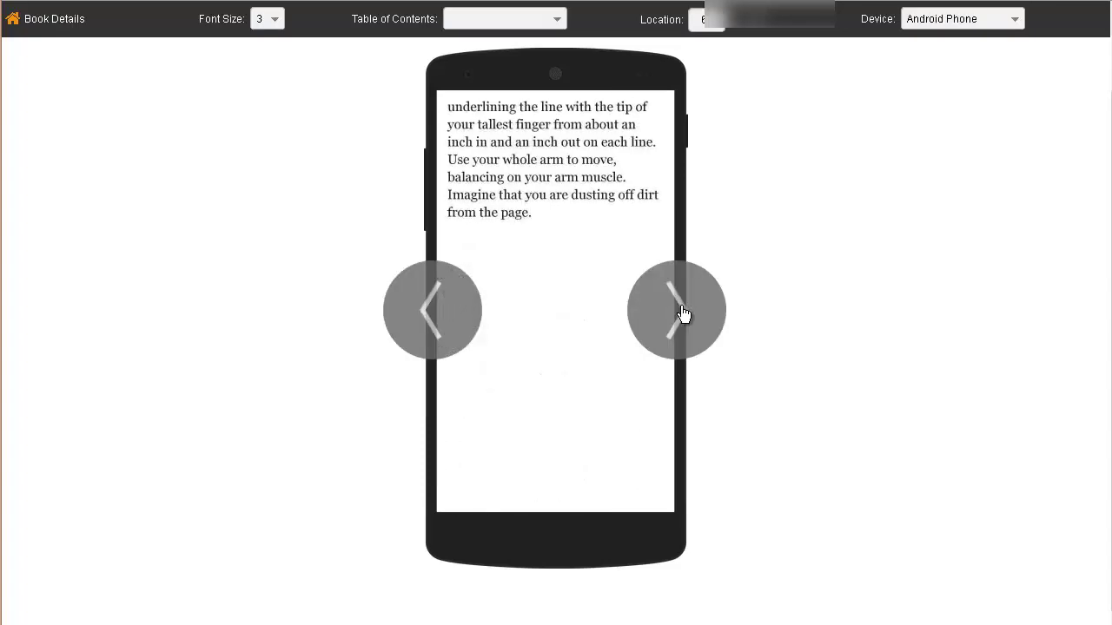
{"action": "left_click", "coordinate": [681, 312]}
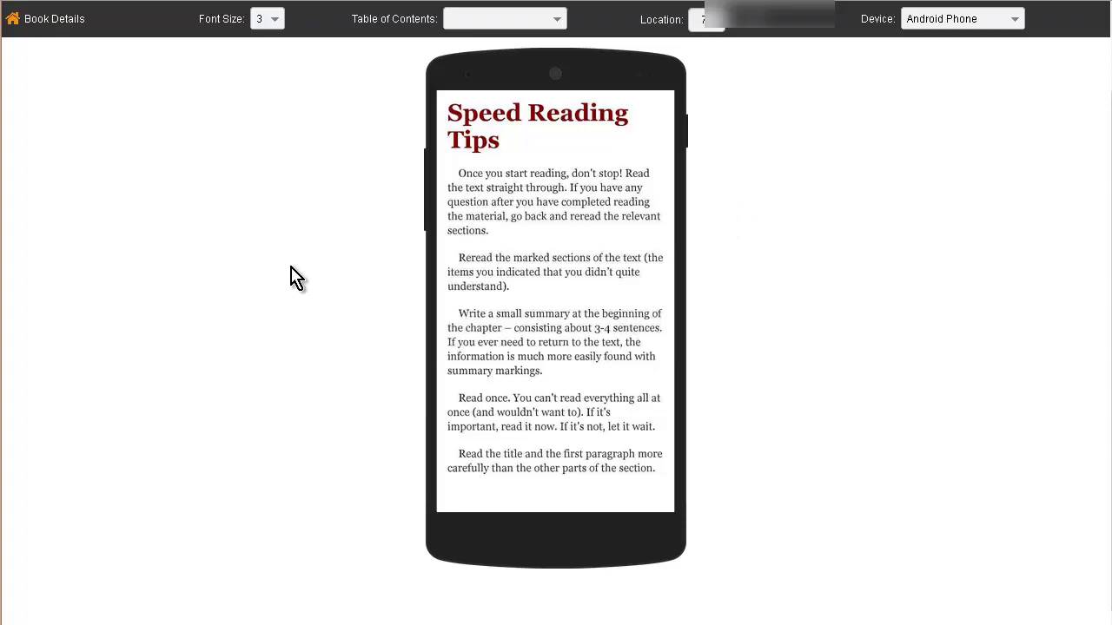
- Return to the book details and review the book file upload, spell check and preview sections
{"action": "left_click", "coordinate": [48, 19]}
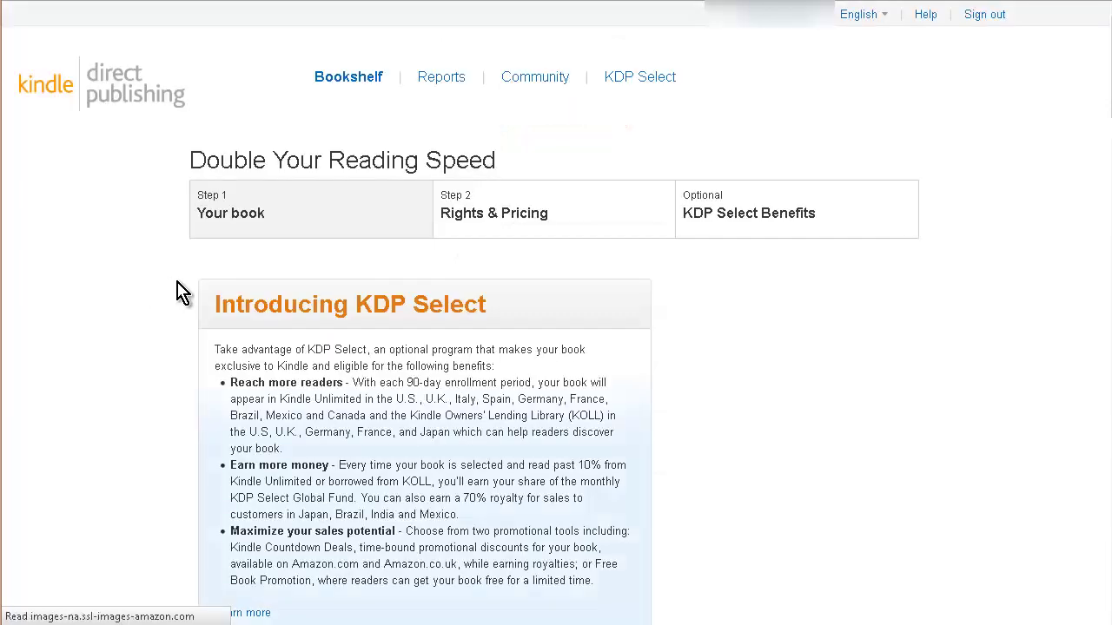
{"action": "scroll", "coordinate": [251, 265], "scroll_direction": "down", "scroll_amount": 3}
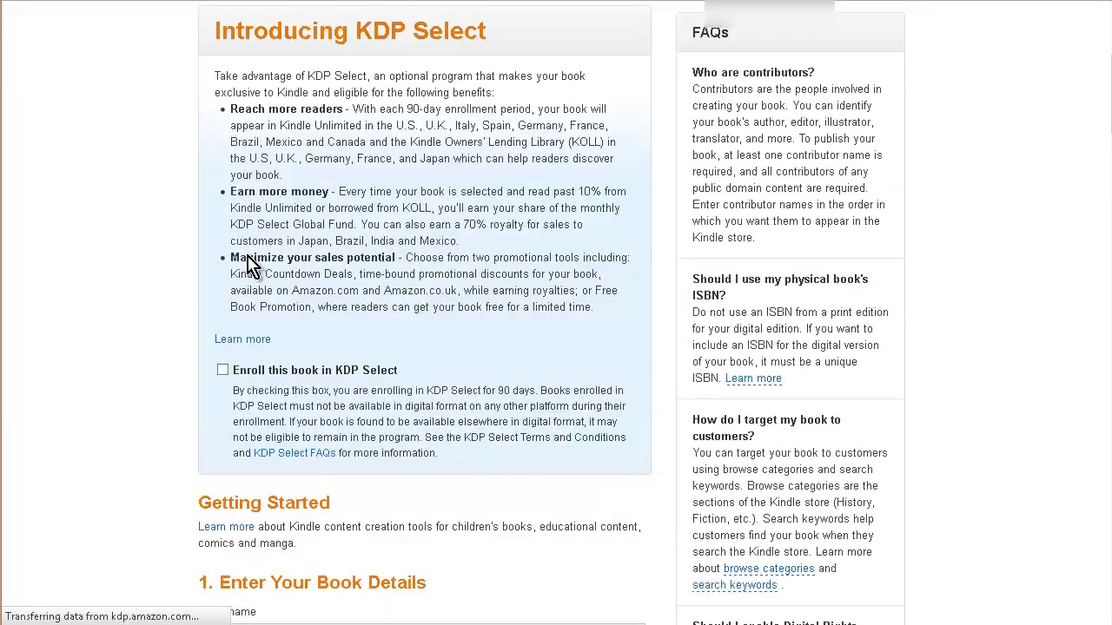
{"action": "scroll", "coordinate": [193, 339], "scroll_direction": "down", "scroll_amount": 10}
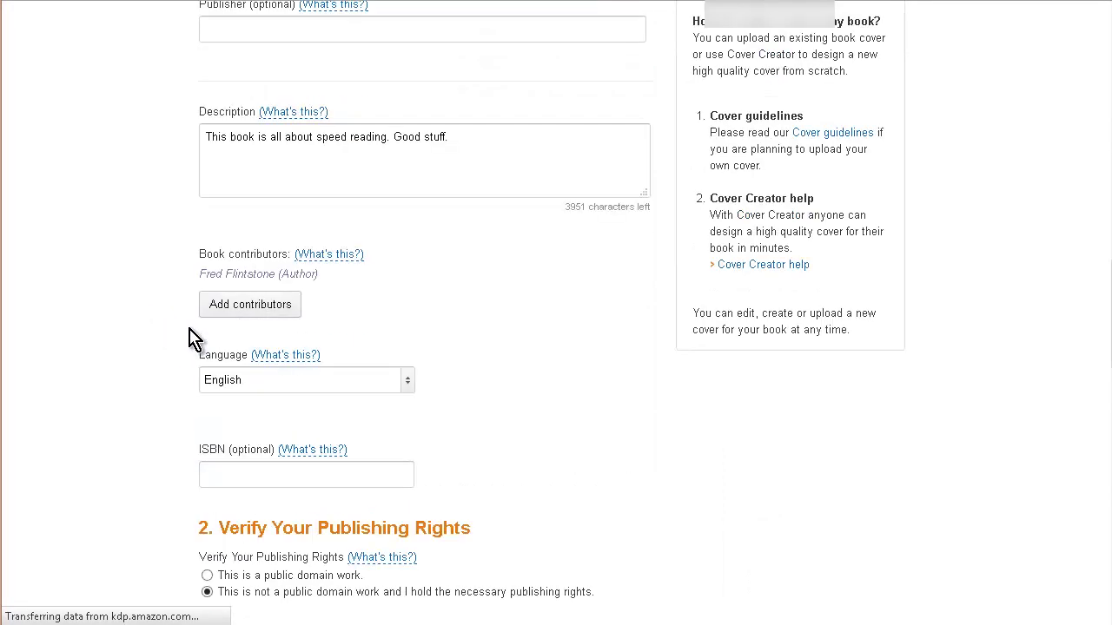
{"action": "scroll", "coordinate": [192, 338], "scroll_direction": "down", "scroll_amount": 20}
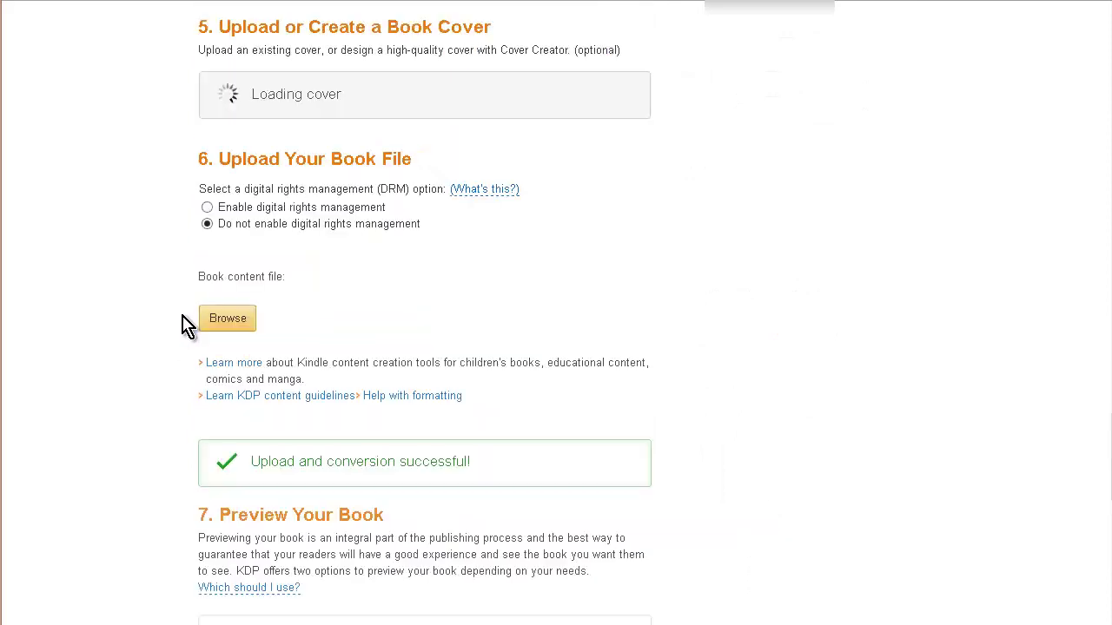
{"action": "scroll", "coordinate": [313, 320], "scroll_direction": "down", "scroll_amount": 1}
{"action": "scroll", "coordinate": [317, 321], "scroll_direction": "down", "scroll_amount": 5}
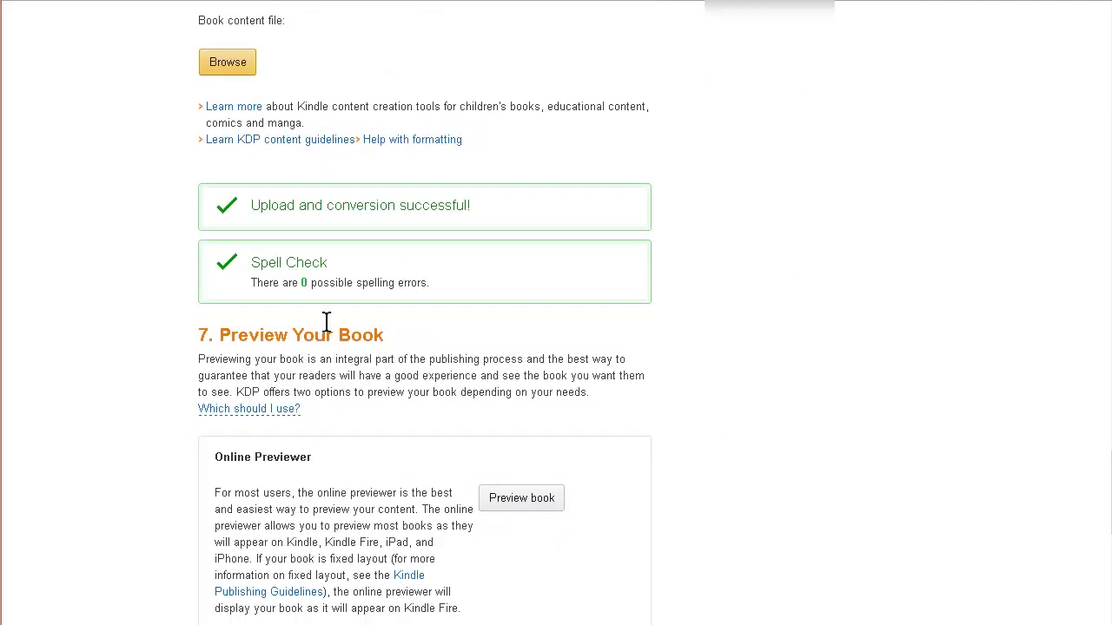
{"action": "scroll", "coordinate": [365, 352], "scroll_direction": "down", "scroll_amount": 2}
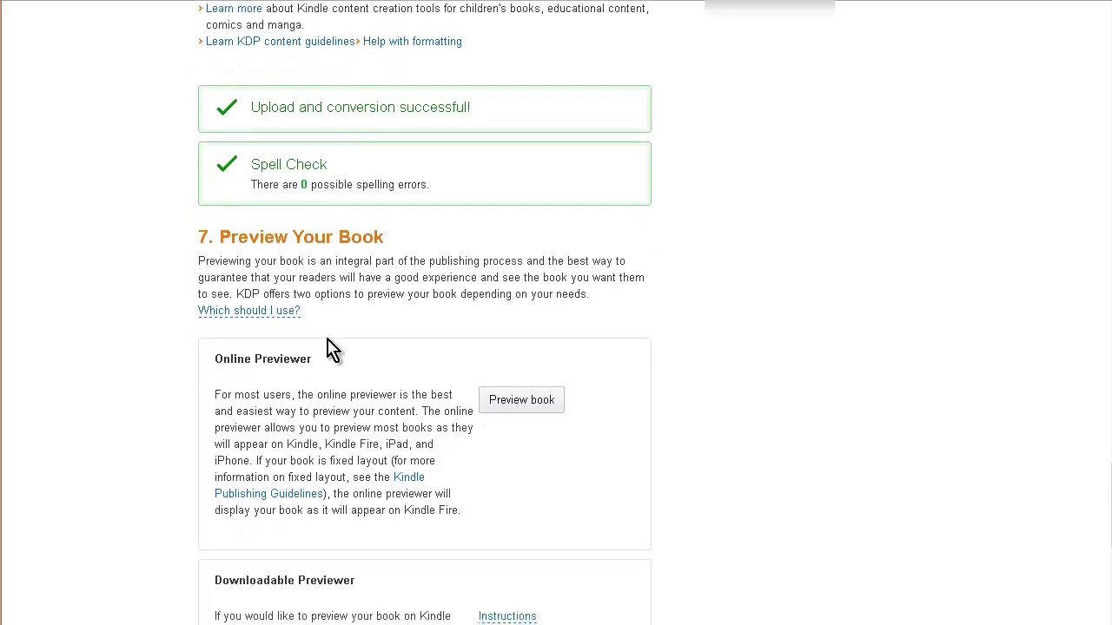
{"action": "scroll", "coordinate": [365, 339], "scroll_direction": "up", "scroll_amount": 7}
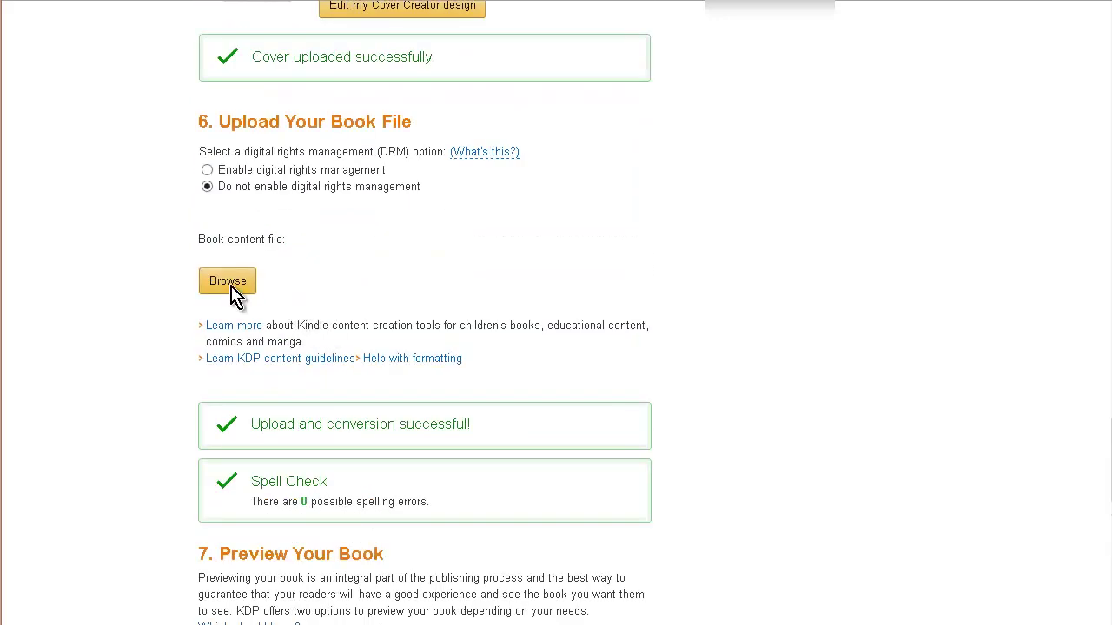
{"action": "scroll", "coordinate": [389, 423], "scroll_direction": "down", "scroll_amount": 1}
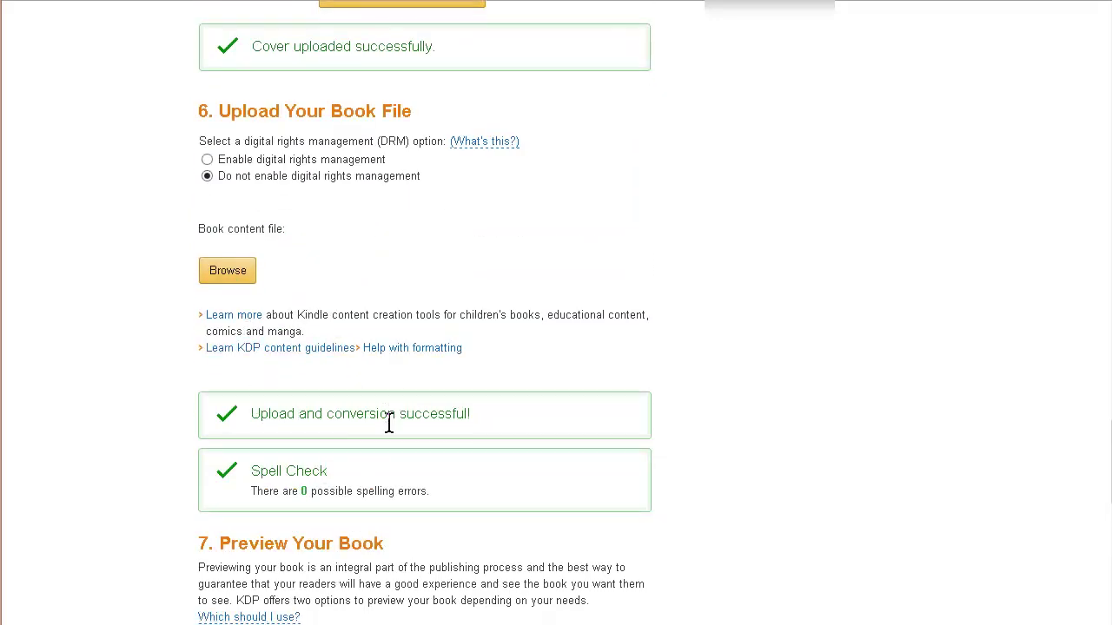
{"action": "scroll", "coordinate": [389, 423], "scroll_direction": "down", "scroll_amount": 2}
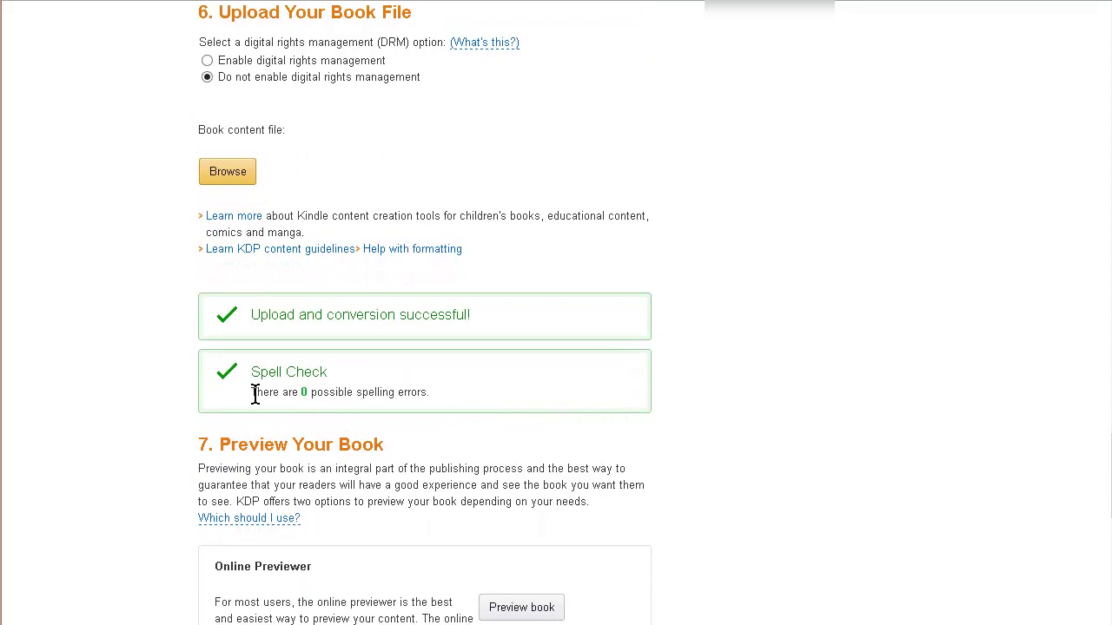